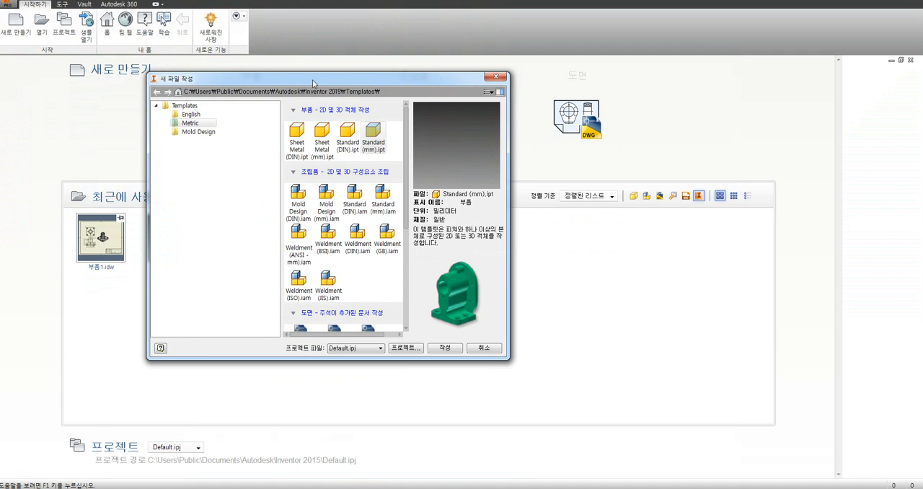
Step: Create a new part from the Metric template Standard (mm).ipt and switch to the home view
{"action": "left_click_drag", "start_coordinate": [313, 79], "coordinate": [330, 74]}
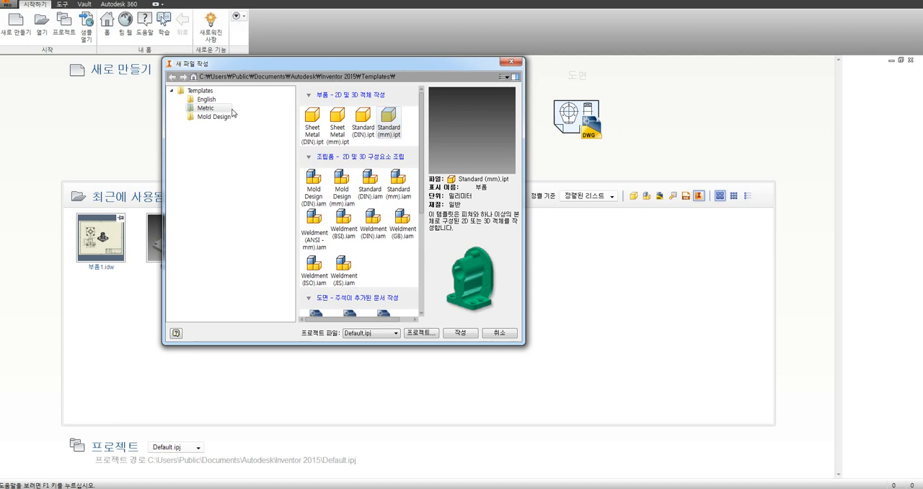
{"action": "double_click", "coordinate": [388, 127]}
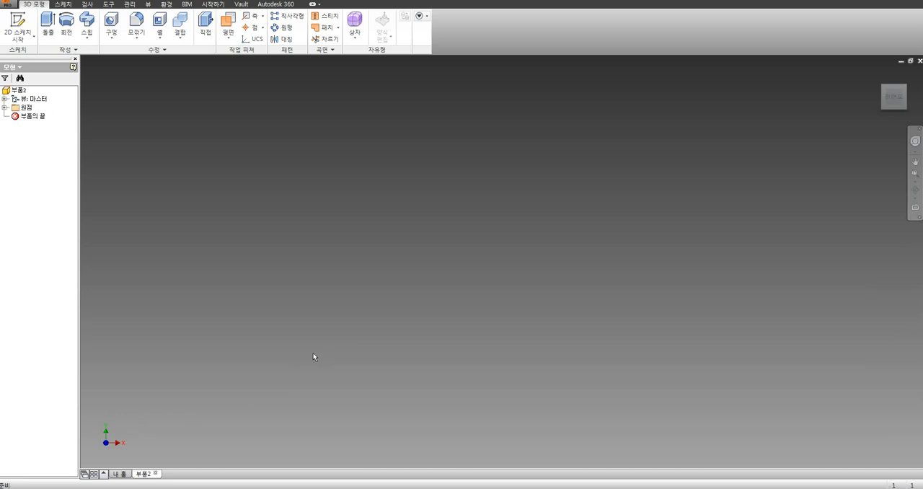
{"action": "key", "text": "F6"}
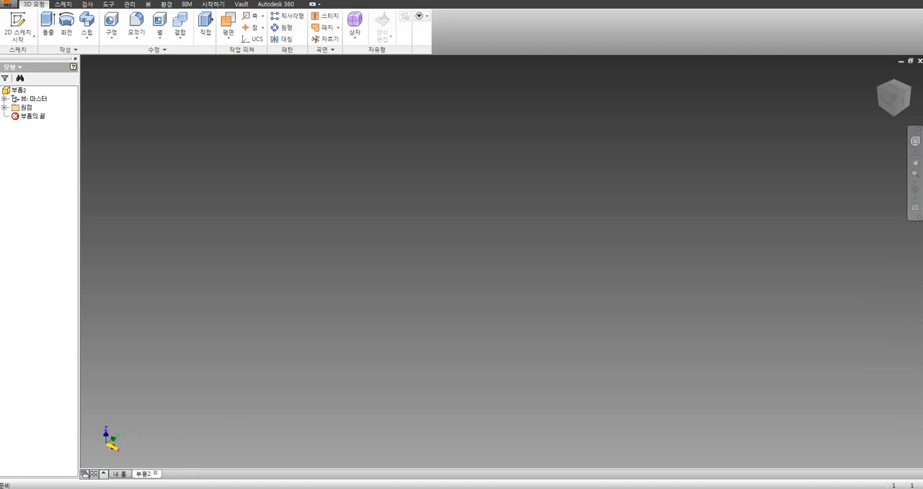
{"action": "mouse_move", "coordinate": [106, 444]}
{"action": "left_mouse_down"}
{"action": "mouse_move", "coordinate": [103, 420]}
{"action": "mouse_move", "coordinate": [116, 416]}
{"action": "mouse_move", "coordinate": [106, 401]}
{"action": "left_mouse_up"}
{"action": "left_click_drag", "start_coordinate": [113, 391], "coordinate": [106, 413]}
{"action": "left_click_drag", "start_coordinate": [148, 448], "coordinate": [134, 462]}
{"action": "mouse_move", "coordinate": [132, 447]}
{"action": "left_mouse_down"}
{"action": "mouse_move", "coordinate": [149, 460]}
{"action": "mouse_move", "coordinate": [86, 457]}
{"action": "mouse_move", "coordinate": [63, 467]}
{"action": "mouse_move", "coordinate": [74, 476]}
{"action": "left_mouse_up"}
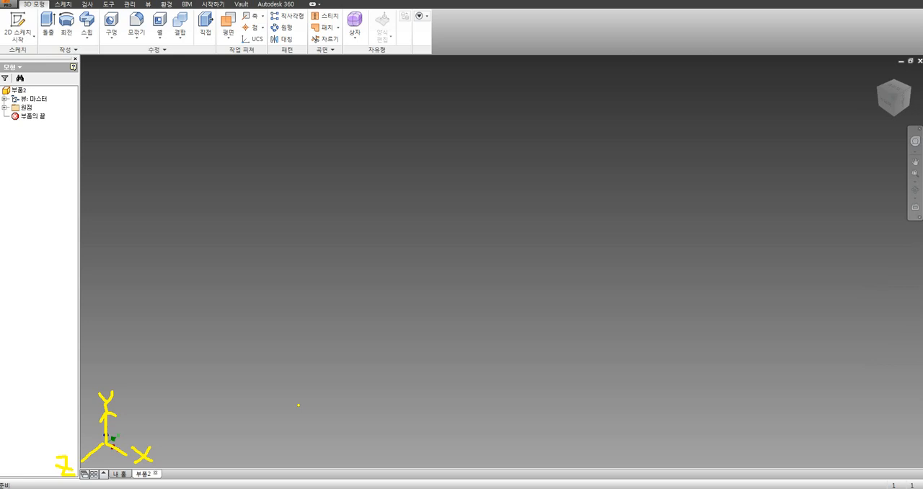
{"action": "key", "text": "Escape"}
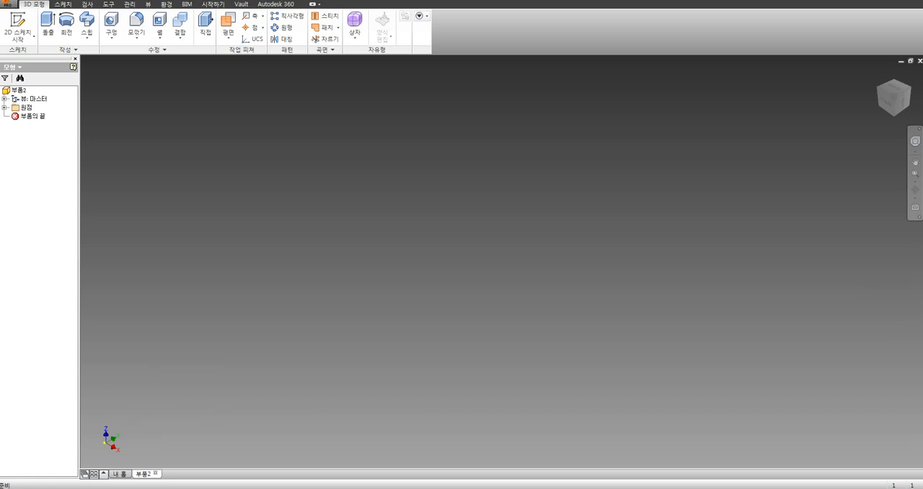
{"action": "mouse_move", "coordinate": [105, 439]}
{"action": "left_mouse_down"}
{"action": "mouse_move", "coordinate": [104, 426]}
{"action": "mouse_move", "coordinate": [97, 433]}
{"action": "mouse_move", "coordinate": [111, 430]}
{"action": "mouse_move", "coordinate": [83, 461]}
{"action": "left_mouse_up"}
{"action": "left_click_drag", "start_coordinate": [83, 461], "coordinate": [94, 457]}
{"action": "key", "text": "Escape"}
Step: Turn the view from front to top to a Y-up isometric orientation, and return to the home view
{"action": "left_click", "coordinate": [886, 105]}
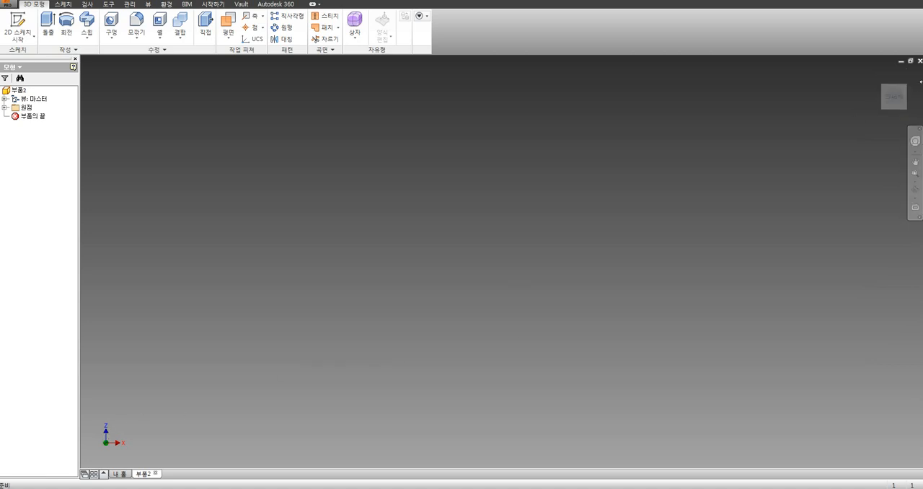
{"action": "mouse_move", "coordinate": [893, 101]}
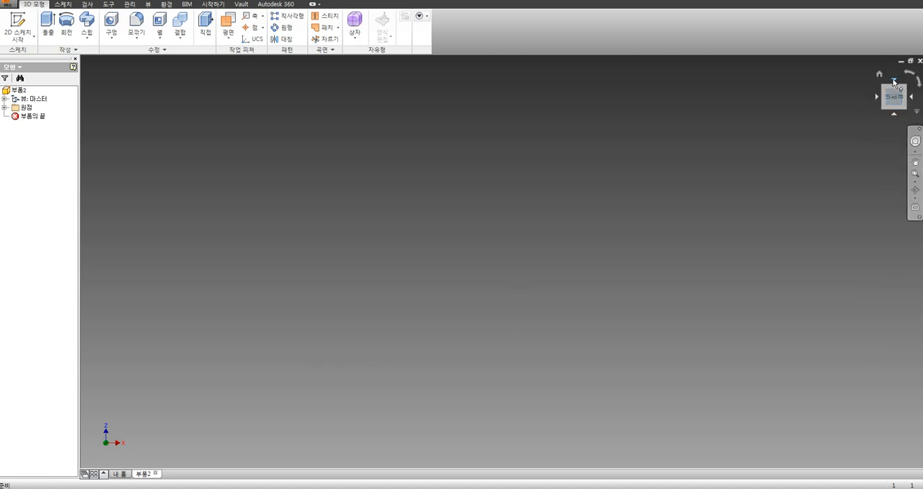
{"action": "left_click", "coordinate": [894, 81]}
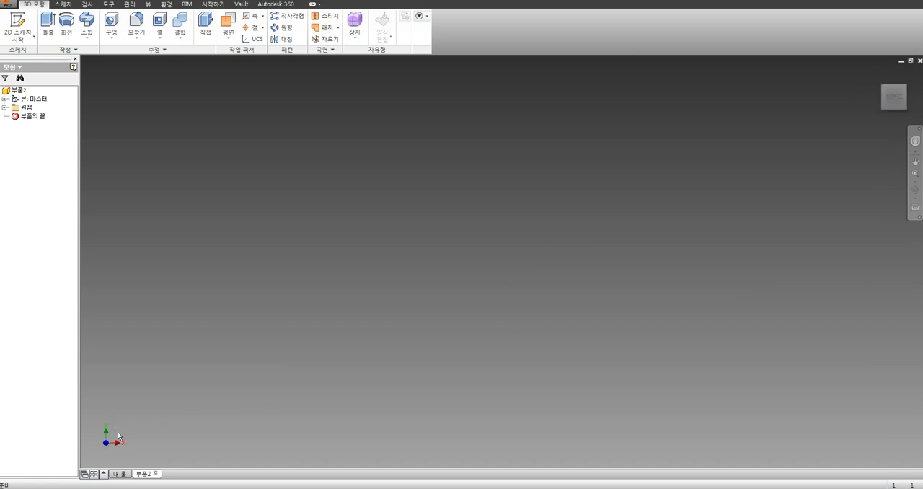
{"action": "left_click", "coordinate": [906, 88]}
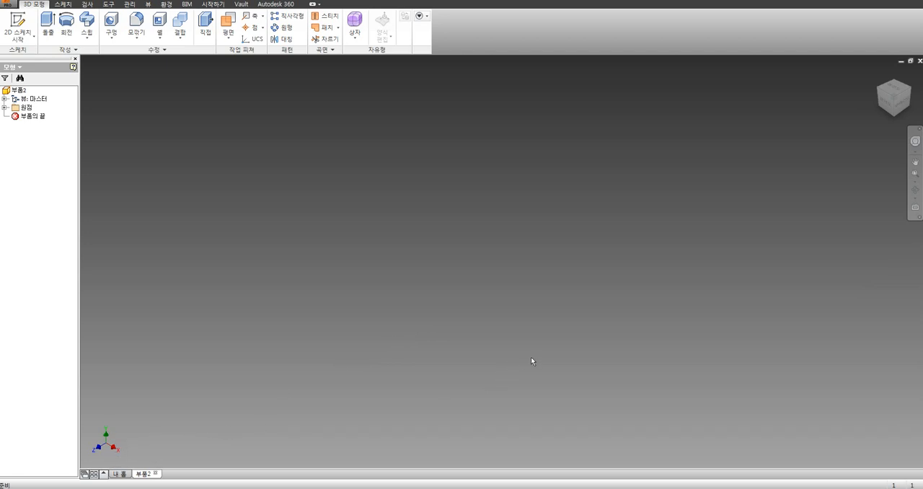
{"action": "key", "text": "F6"}
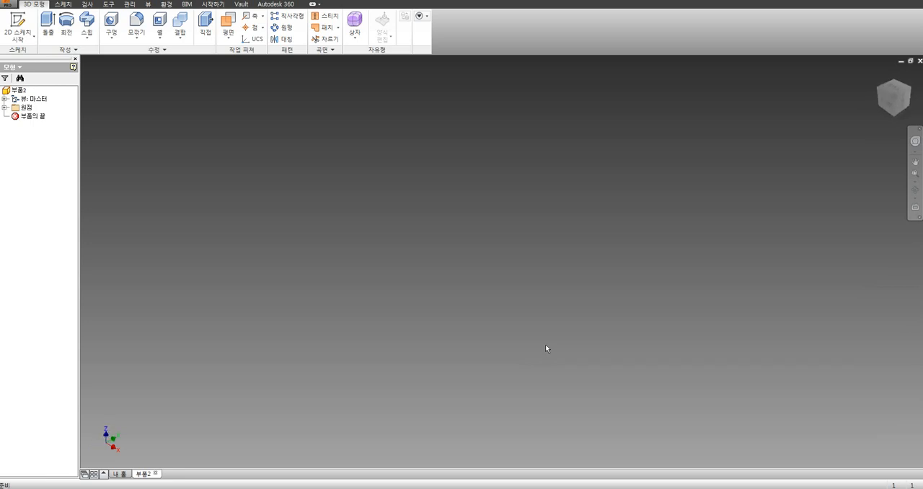
Step: Set the Y-up isometric orientation as the home view with the fit-to-view option, and test it by returning from a flat view
{"action": "left_click", "coordinate": [886, 101]}
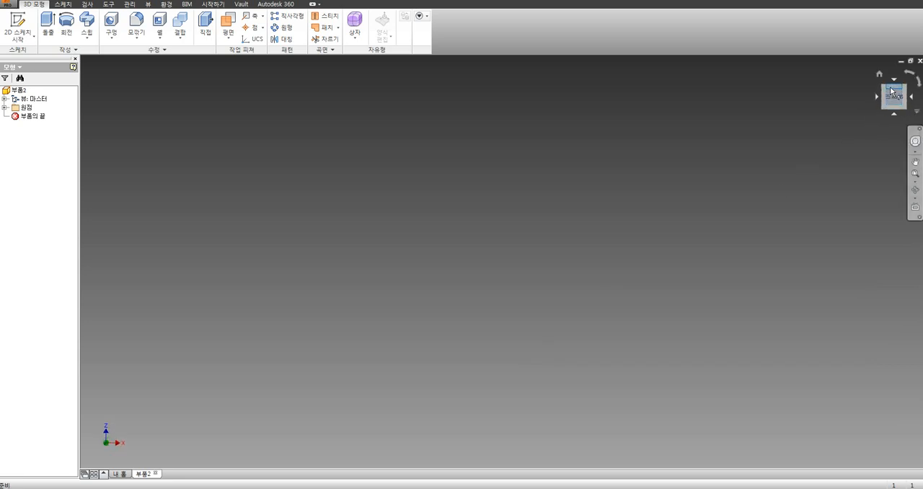
{"action": "left_click", "coordinate": [894, 82]}
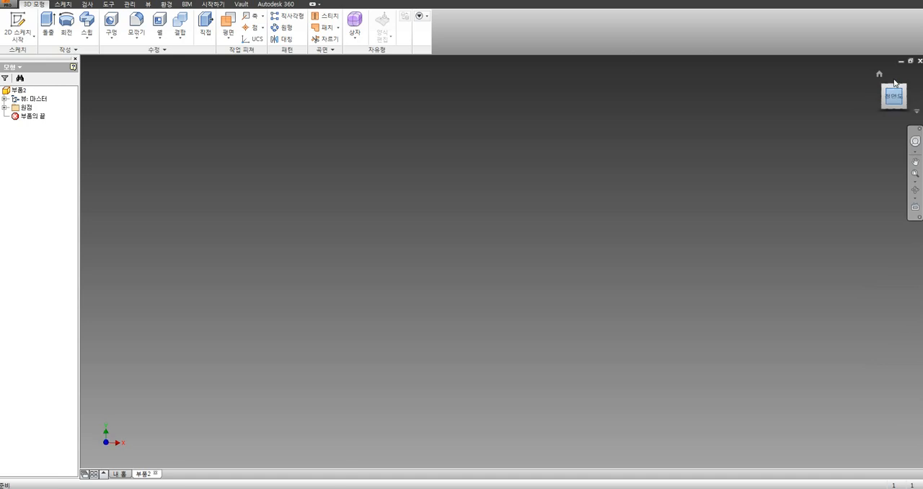
{"action": "left_click", "coordinate": [906, 88]}
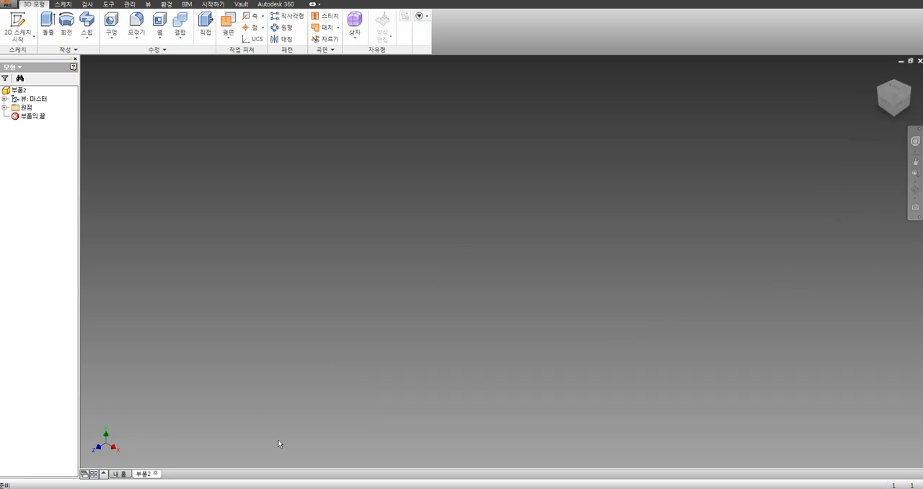
{"action": "right_click", "coordinate": [895, 100]}
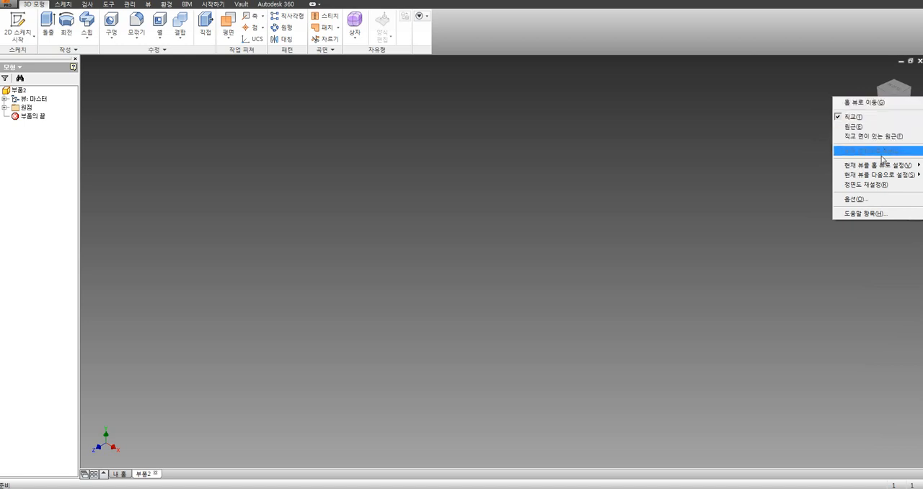
{"action": "mouse_move", "coordinate": [882, 167]}
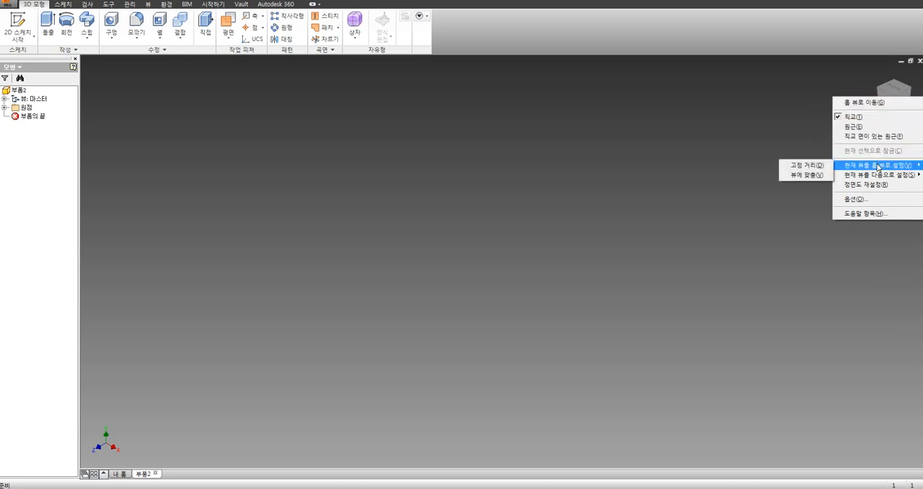
{"action": "left_click", "coordinate": [806, 176]}
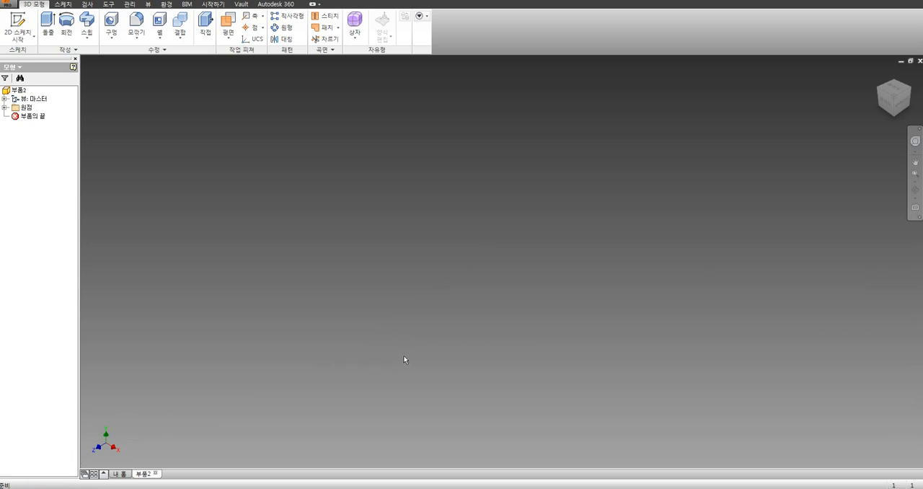
{"action": "left_click", "coordinate": [887, 103]}
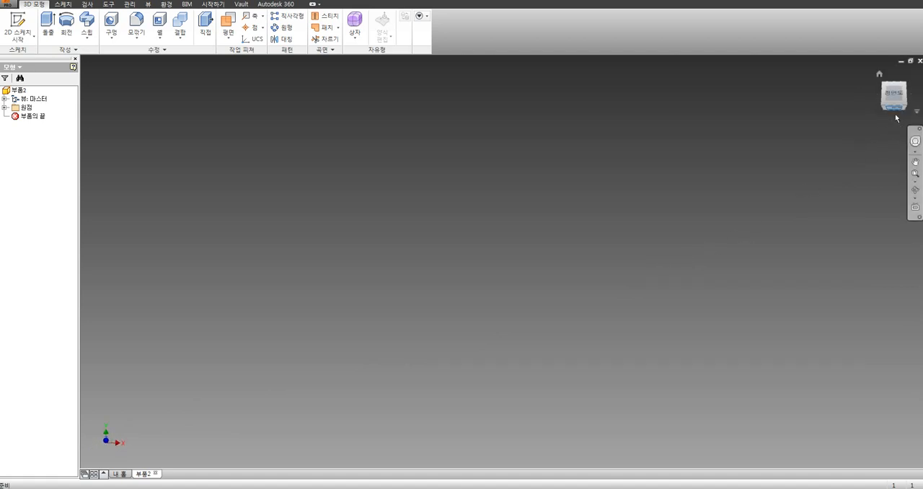
{"action": "key", "text": "F6"}
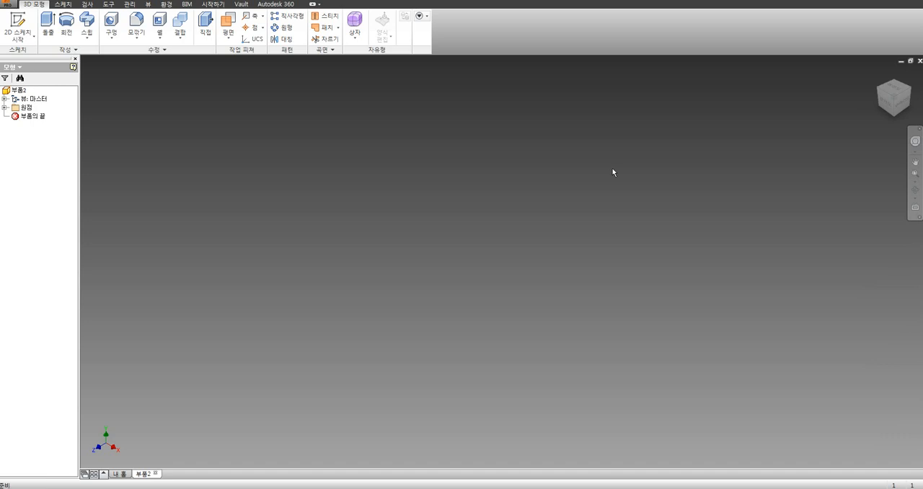
Step: Orient the view to the Z-up isometric corner and set it as the home view with the fit-to-view option
{"action": "left_click", "coordinate": [887, 104]}
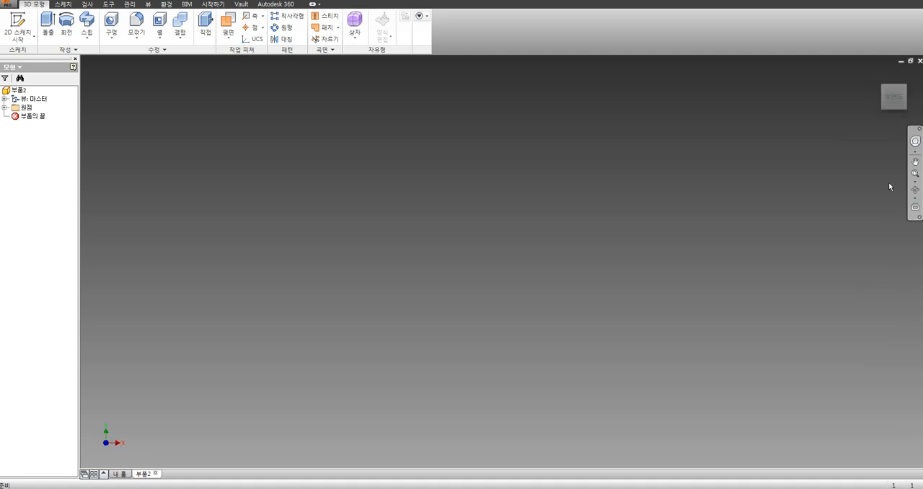
{"action": "left_click", "coordinate": [894, 115]}
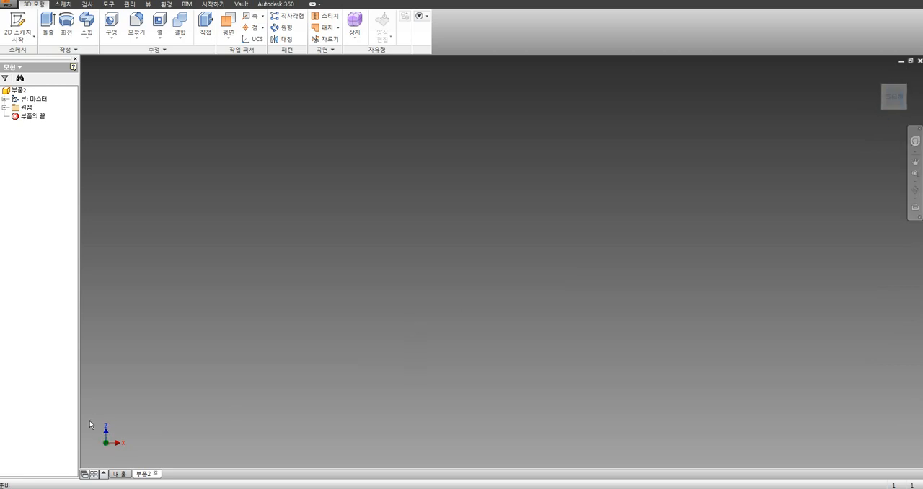
{"action": "left_click", "coordinate": [906, 88]}
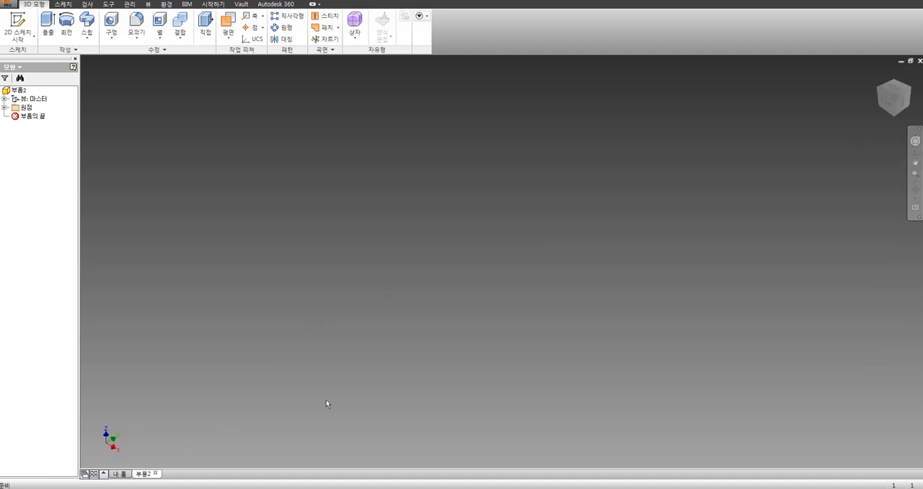
{"action": "right_click", "coordinate": [897, 101]}
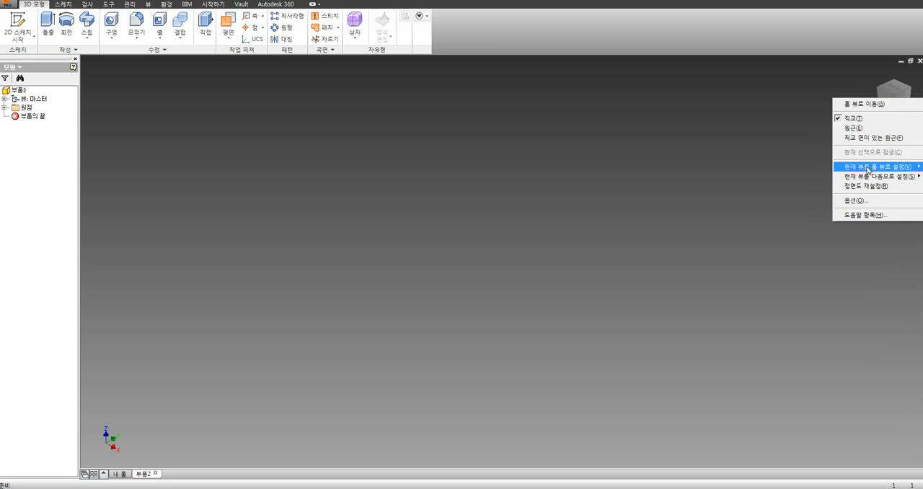
{"action": "mouse_move", "coordinate": [868, 170]}
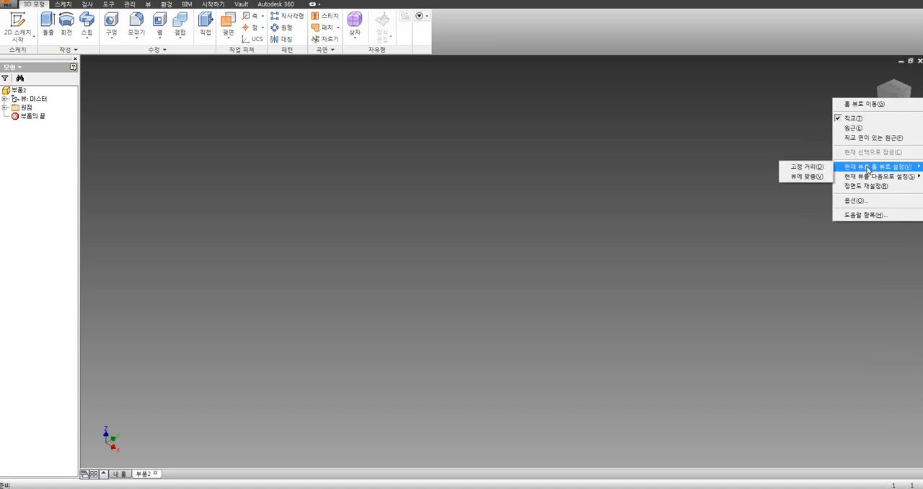
{"action": "left_click", "coordinate": [801, 178]}
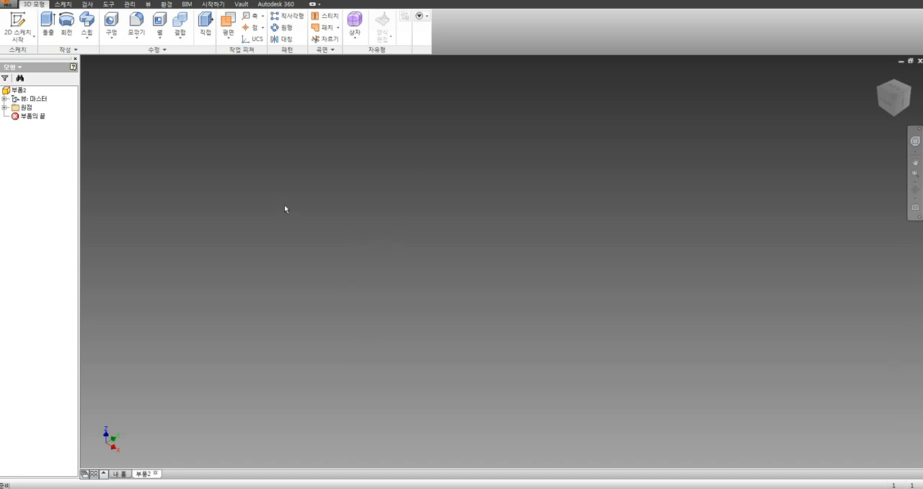
Step: Start a new 2D sketch on the XZ plane from the part's origin folder
{"action": "left_click", "coordinate": [4, 107]}
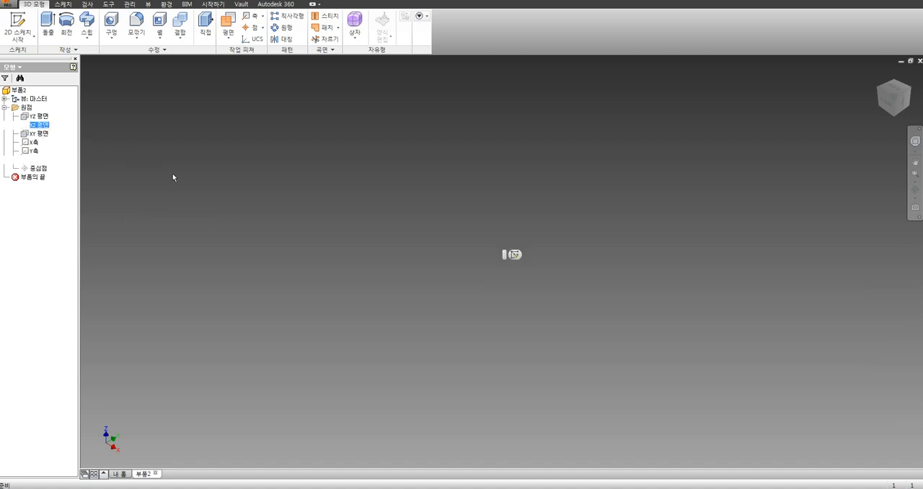
{"action": "left_click", "coordinate": [42, 119]}
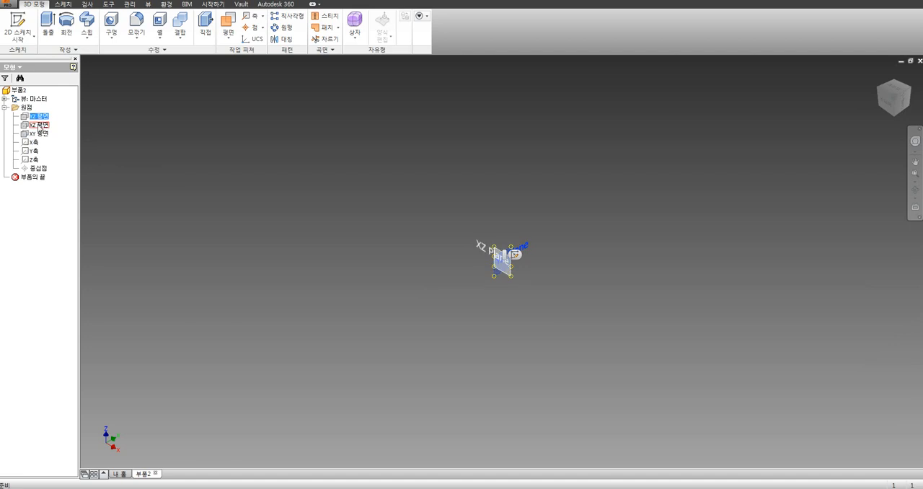
{"action": "left_click", "coordinate": [39, 126]}
{"action": "left_click", "coordinate": [515, 255]}
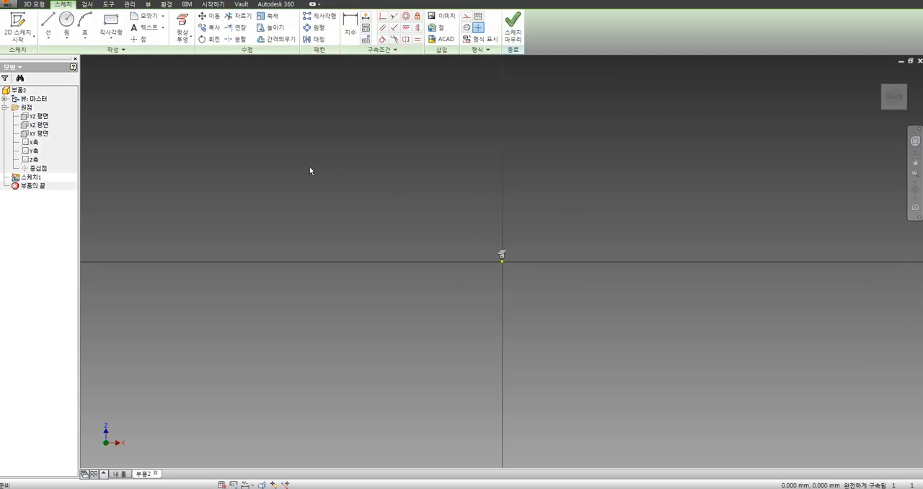
Step: Sketch a two-point rectangle about 82 mm wide and 89 mm high, with its first corner at the origin
{"action": "left_click", "coordinate": [110, 26]}
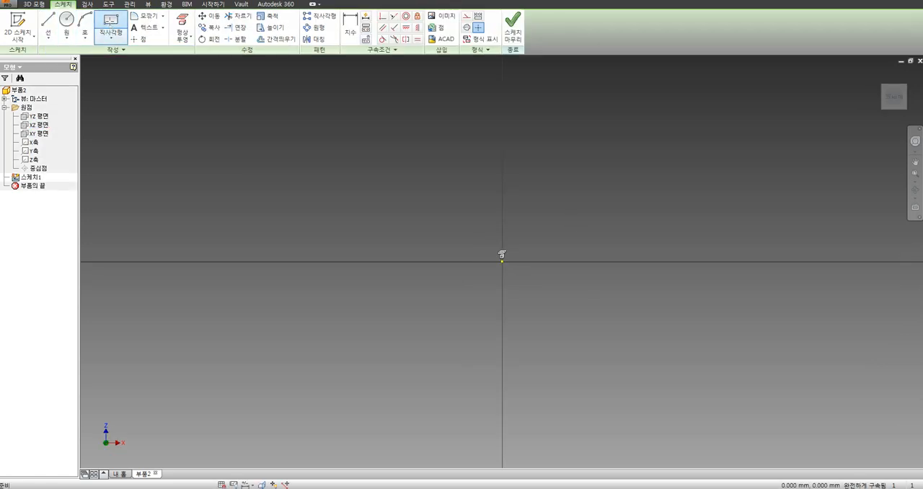
{"action": "left_click", "coordinate": [502, 260]}
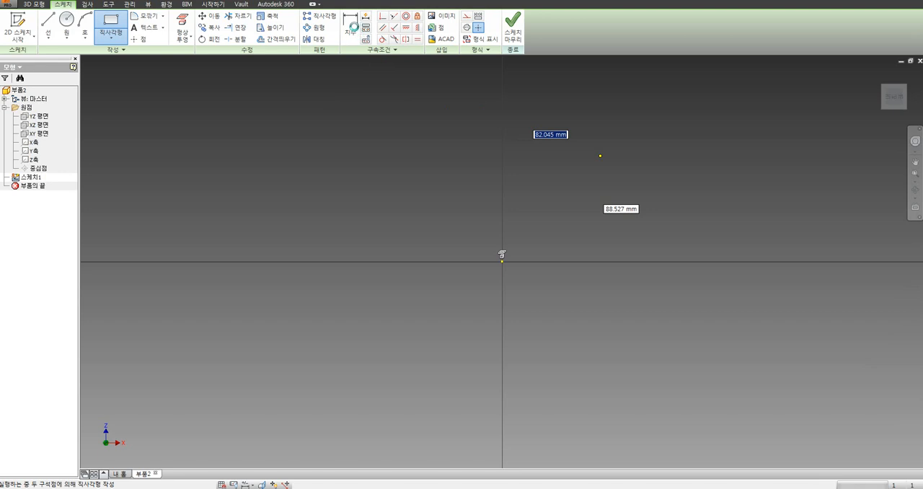
{"action": "key", "text": "Return"}
Step: Dimension the rectangle's width and height to 50 mm each
{"action": "left_click", "coordinate": [354, 32]}
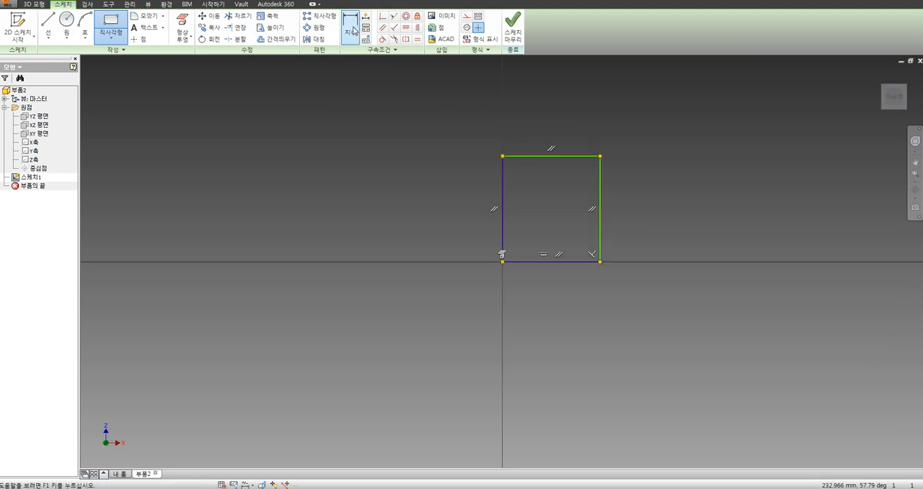
{"action": "left_click", "coordinate": [560, 156]}
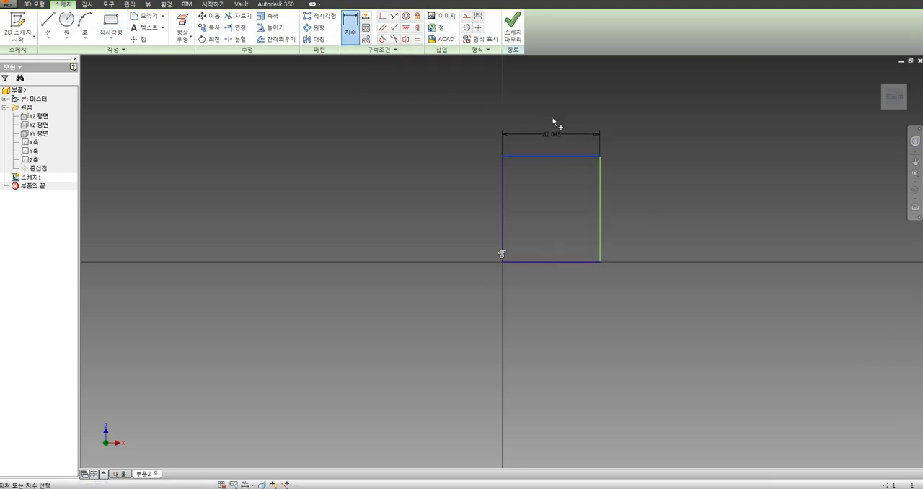
{"action": "left_click", "coordinate": [553, 123]}
{"action": "type", "text": "50"}
{"action": "key", "text": "Return"}
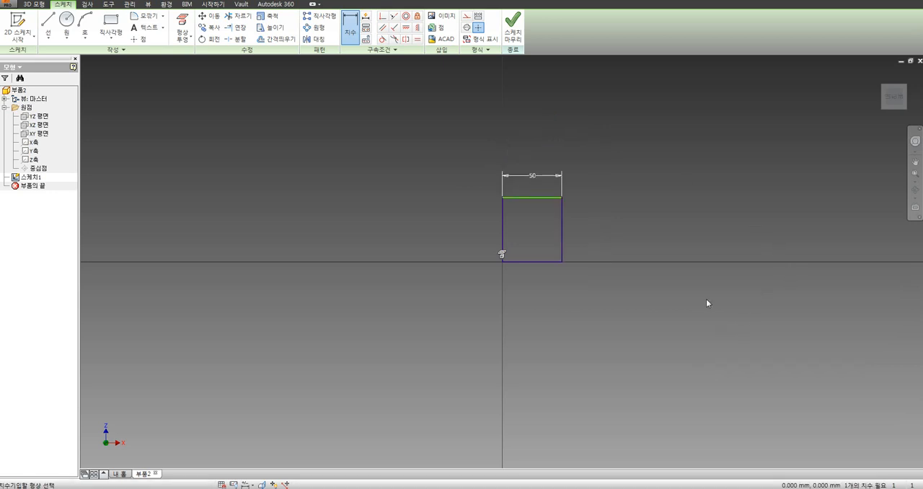
{"action": "left_click", "coordinate": [562, 239]}
{"action": "left_click", "coordinate": [585, 237]}
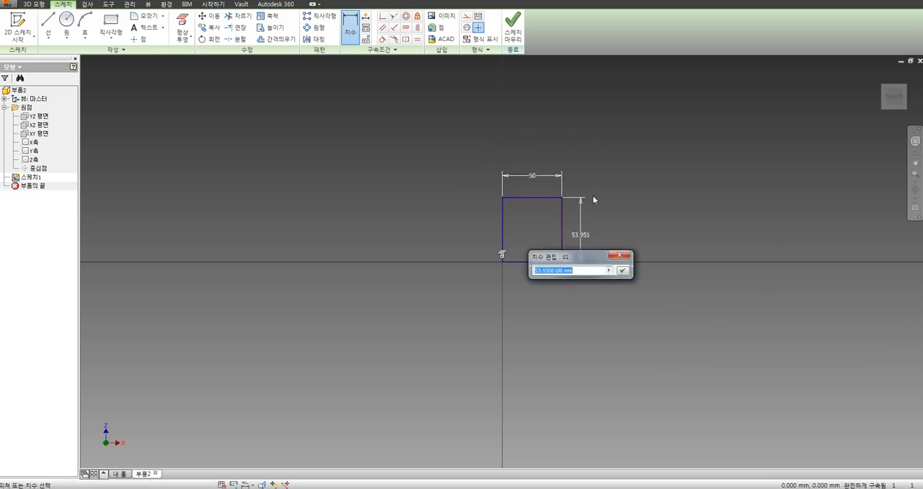
{"action": "type", "text": "50"}
{"action": "key", "text": "Return"}
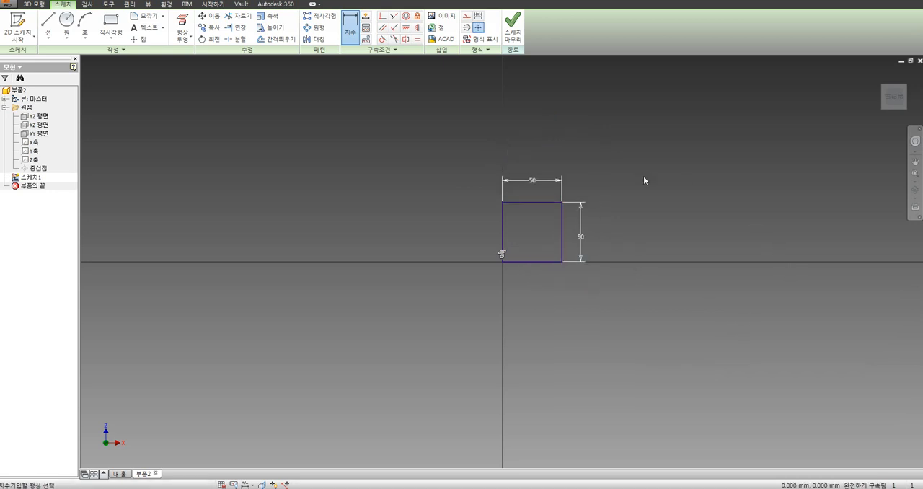
{"action": "scroll", "coordinate": [643, 176], "scroll_direction": "up", "scroll_amount": 3}
{"action": "scroll", "coordinate": [635, 181], "scroll_direction": "down", "scroll_amount": 3}
{"action": "scroll", "coordinate": [634, 186], "scroll_direction": "down", "scroll_amount": 3}
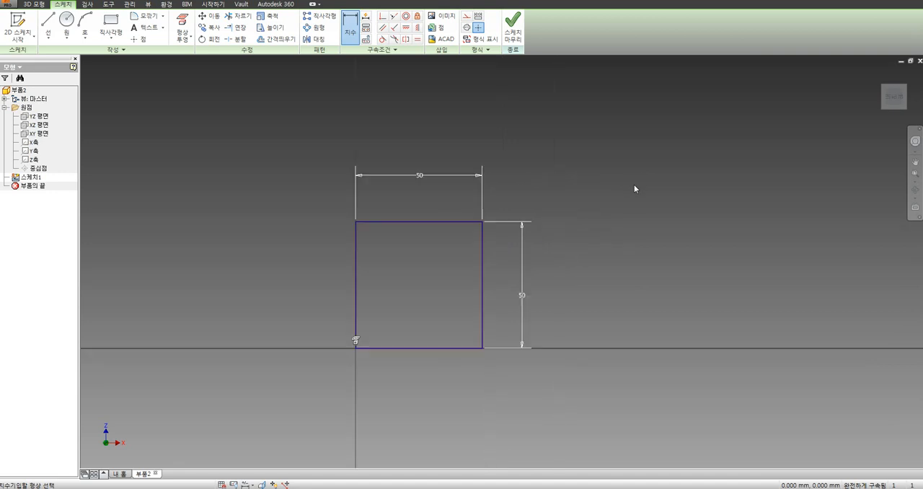
{"action": "middle_click_drag", "start_coordinate": [634, 187], "coordinate": [554, 187]}
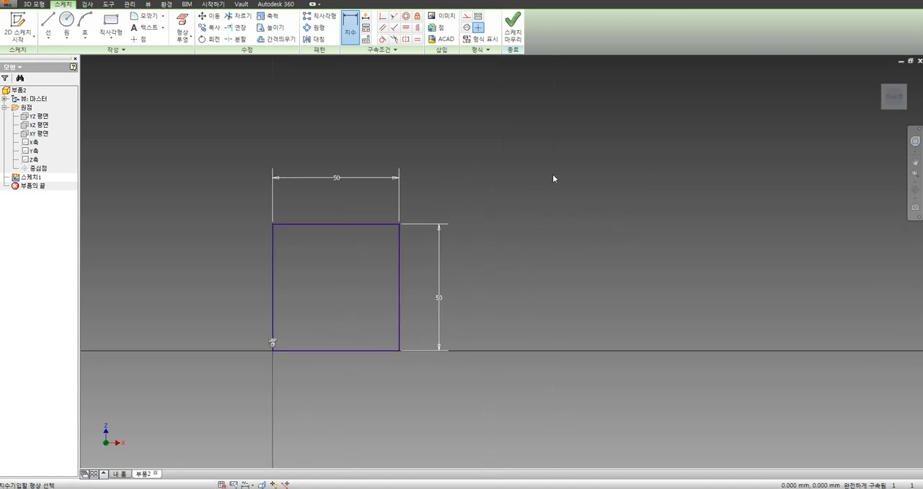
{"action": "key", "text": "Escape"}
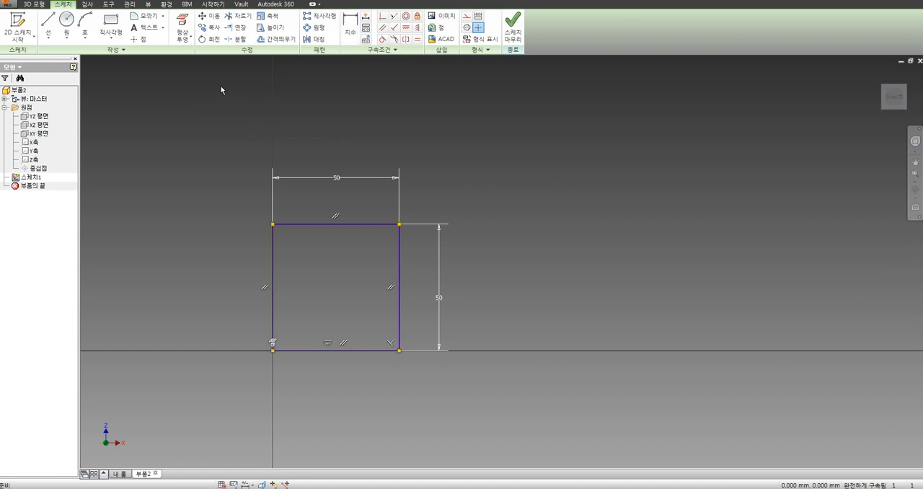
Step: Examine the general settings in the application options
{"action": "left_click", "coordinate": [109, 5]}
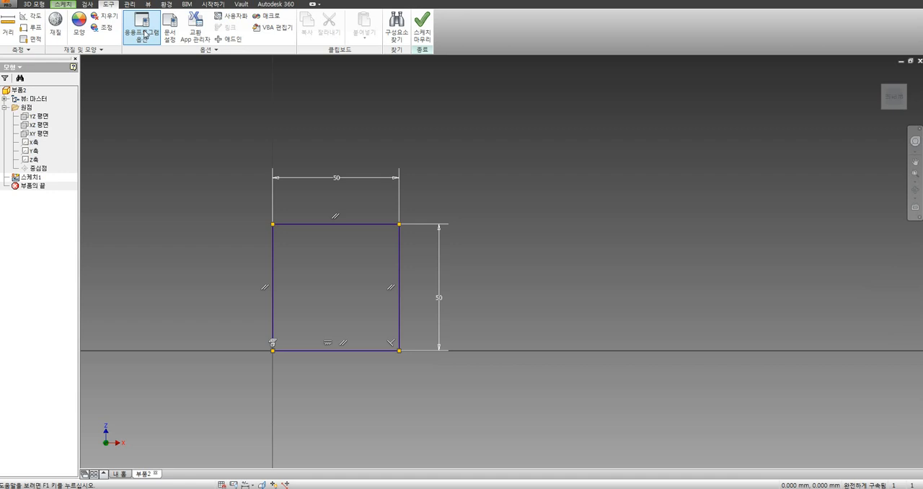
{"action": "left_click", "coordinate": [145, 34]}
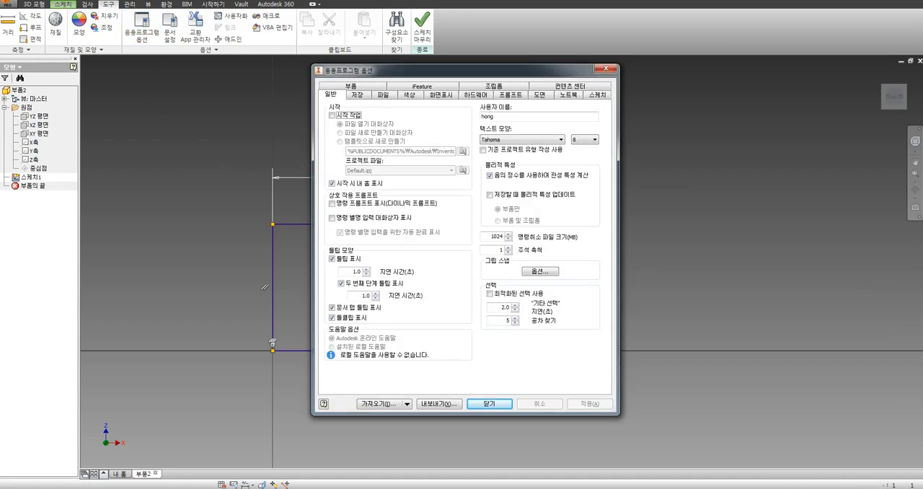
{"action": "left_click_drag", "start_coordinate": [379, 74], "coordinate": [577, 87]}
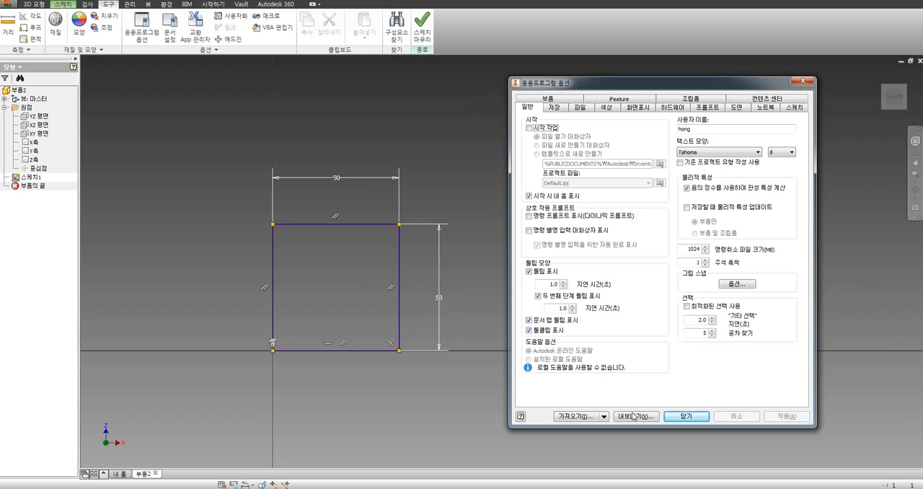
{"action": "left_click", "coordinate": [687, 416]}
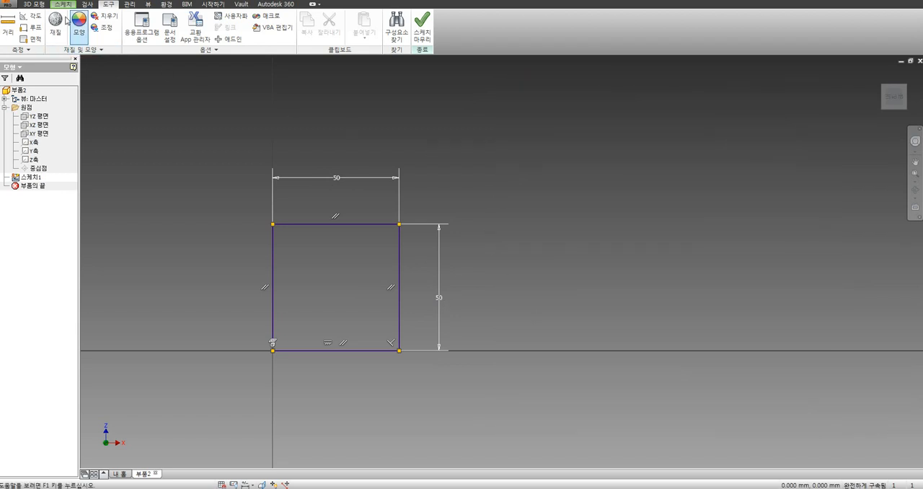
{"action": "left_click", "coordinate": [63, 5]}
{"action": "left_click", "coordinate": [49, 26]}
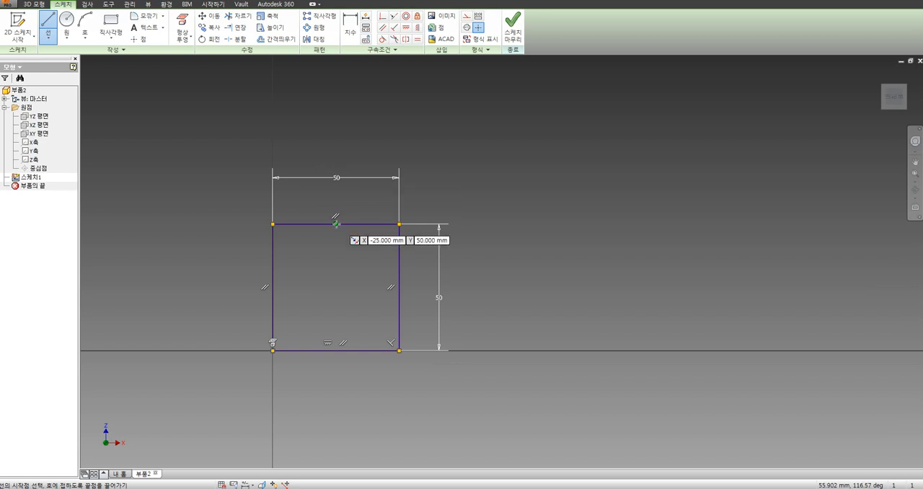
Step: Set the annotation scale (주석 축척) to 2 in the general application options and confirm the change
{"action": "left_click", "coordinate": [108, 4]}
{"action": "left_click", "coordinate": [143, 27]}
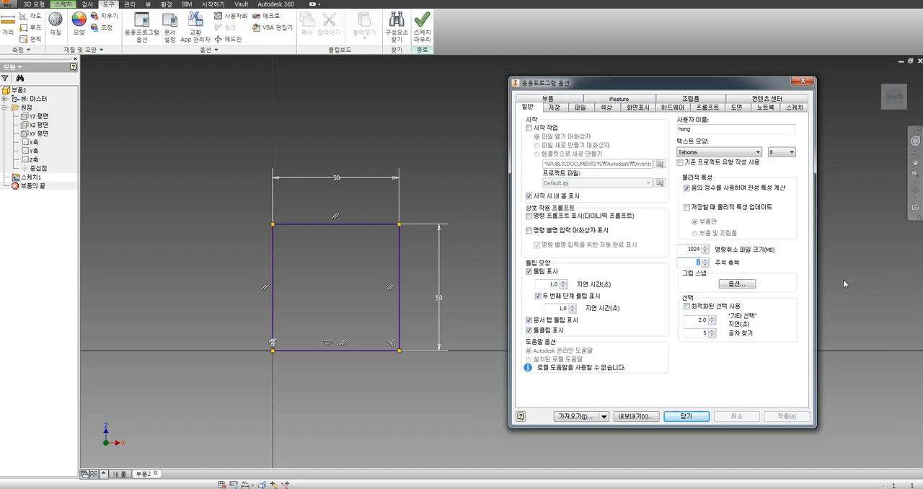
{"action": "type", "text": "2"}
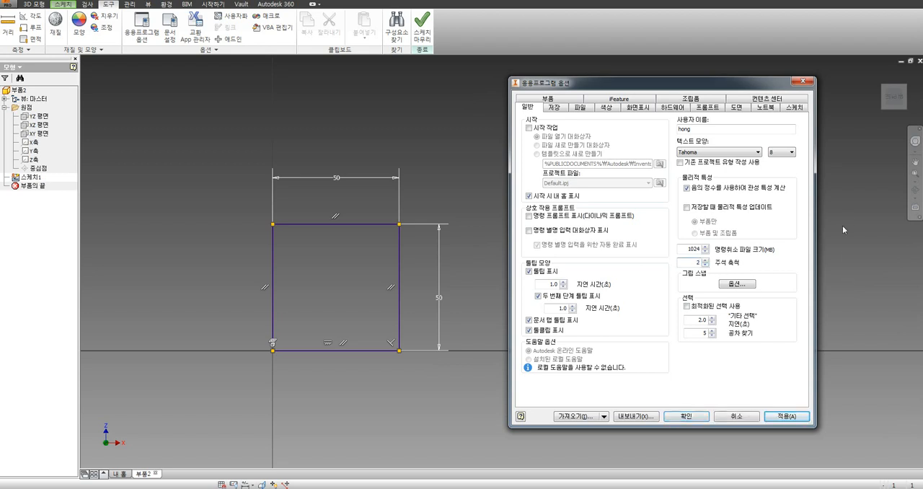
{"action": "left_click", "coordinate": [687, 417]}
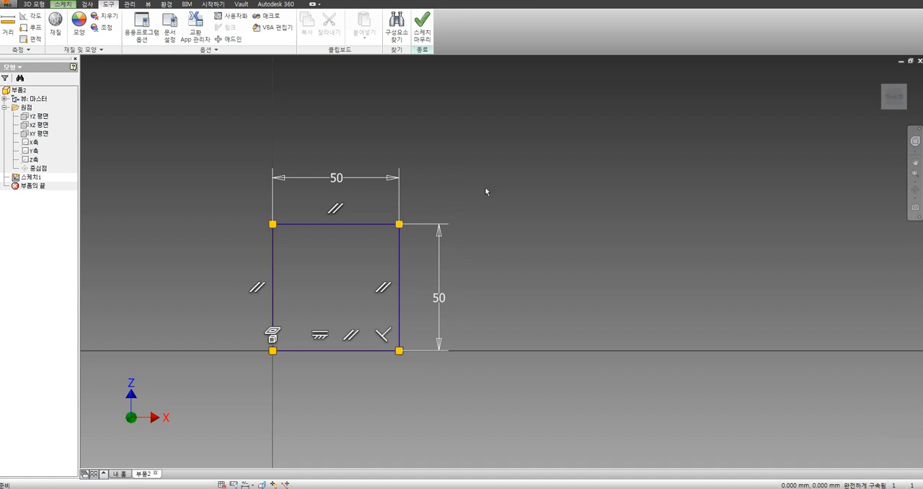
Step: Examine the colour scheme and background settings in the application options
{"action": "left_click", "coordinate": [63, 5]}
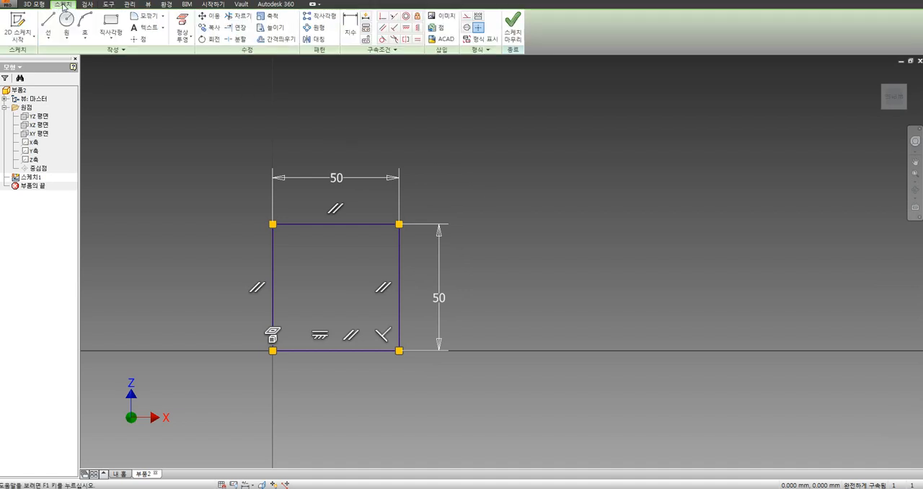
{"action": "left_click", "coordinate": [49, 24]}
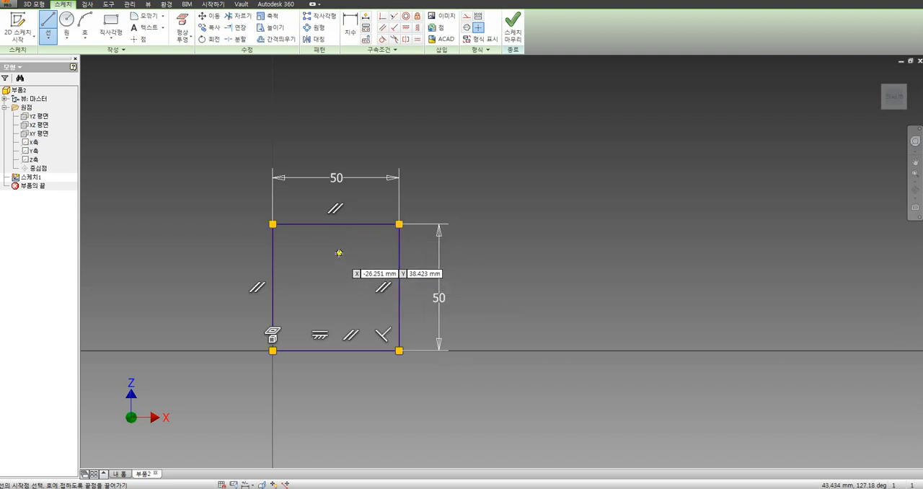
{"action": "left_click", "coordinate": [109, 5]}
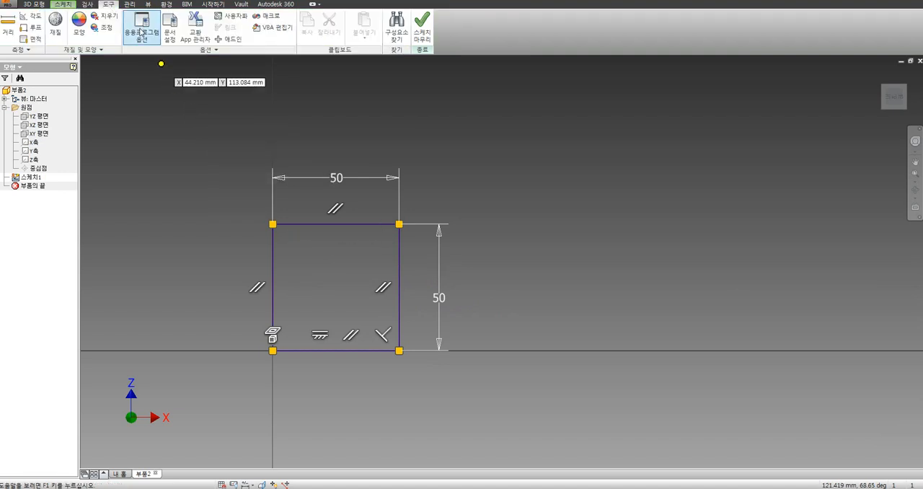
{"action": "left_click", "coordinate": [142, 32]}
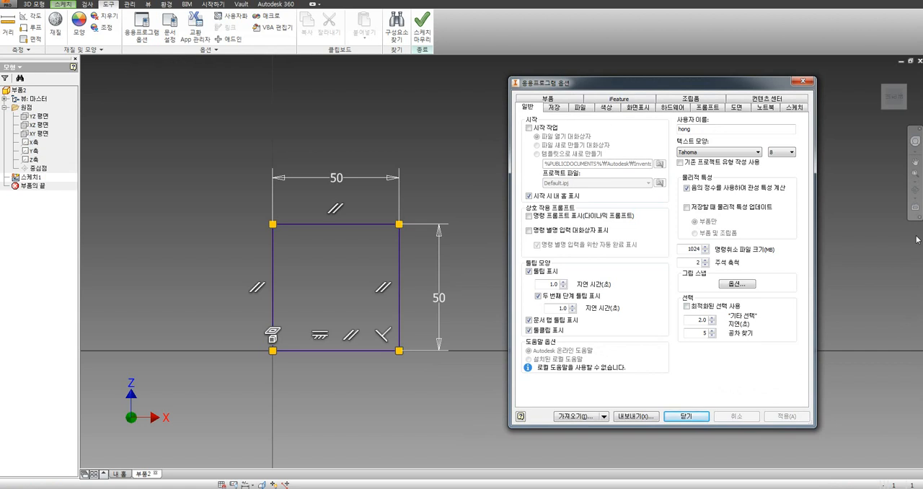
{"action": "left_click", "coordinate": [606, 108]}
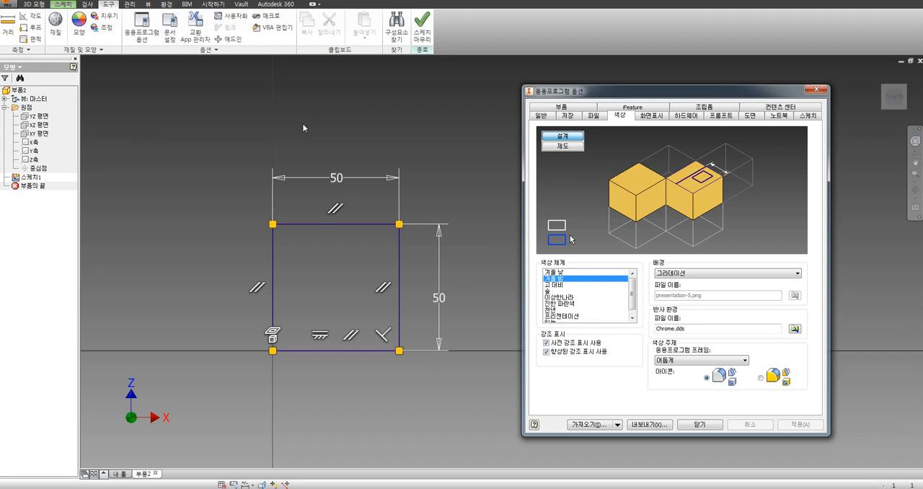
{"action": "left_click", "coordinate": [699, 425]}
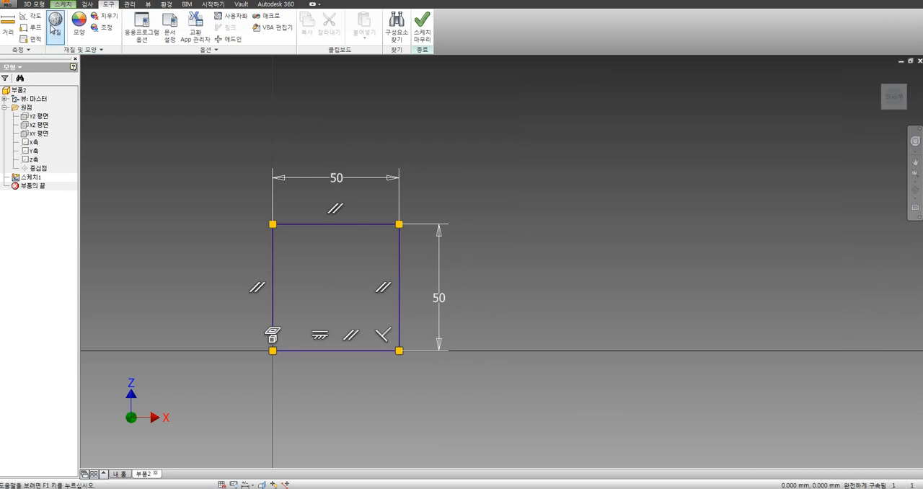
Step: Sketch a vertical line about 20 mm long beside the square and a connected horizontal line about 20 mm long from its upper end
{"action": "left_click", "coordinate": [59, 4]}
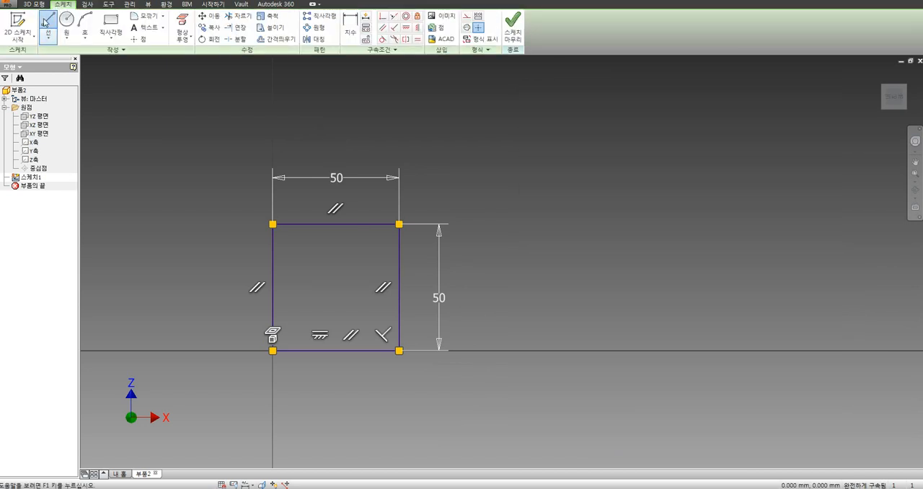
{"action": "left_click", "coordinate": [48, 26]}
{"action": "left_click", "coordinate": [575, 309]}
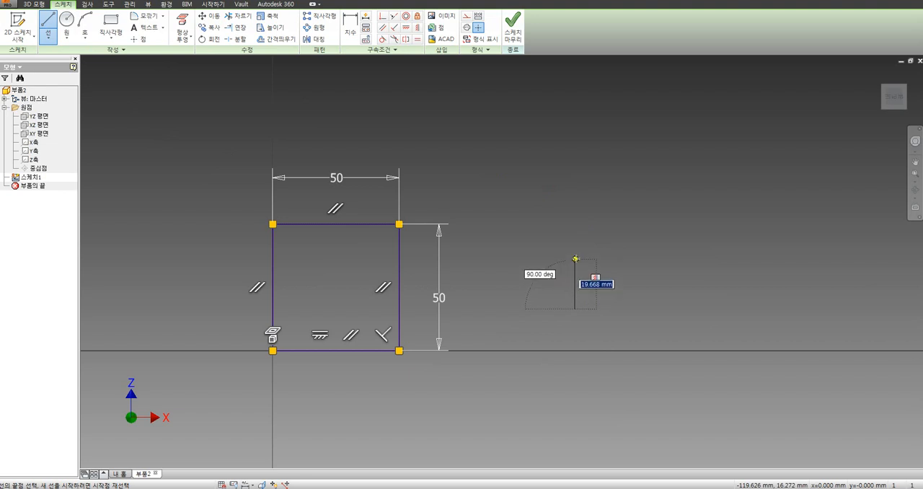
{"action": "left_click", "coordinate": [574, 257]}
{"action": "left_click", "coordinate": [626, 257]}
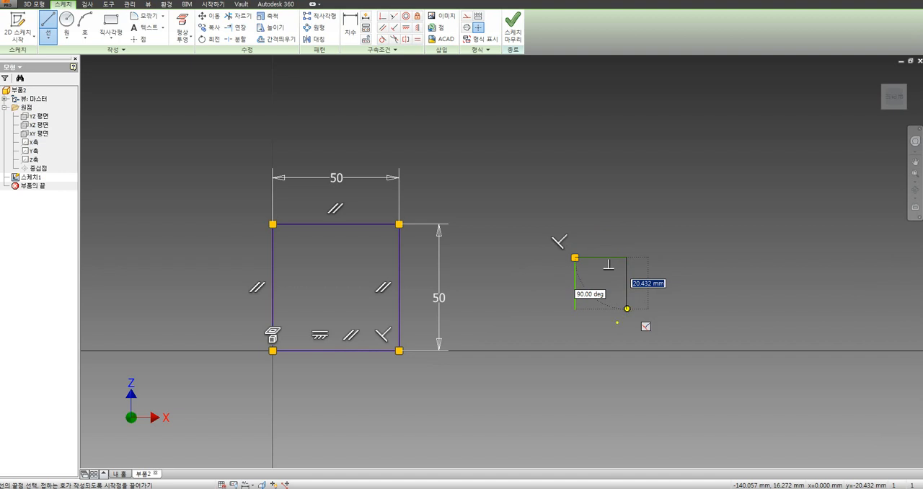
{"action": "mouse_move", "coordinate": [605, 325]}
{"action": "left_mouse_down"}
{"action": "mouse_move", "coordinate": [567, 318]}
{"action": "mouse_move", "coordinate": [629, 307]}
{"action": "mouse_move", "coordinate": [604, 324]}
{"action": "left_mouse_up"}
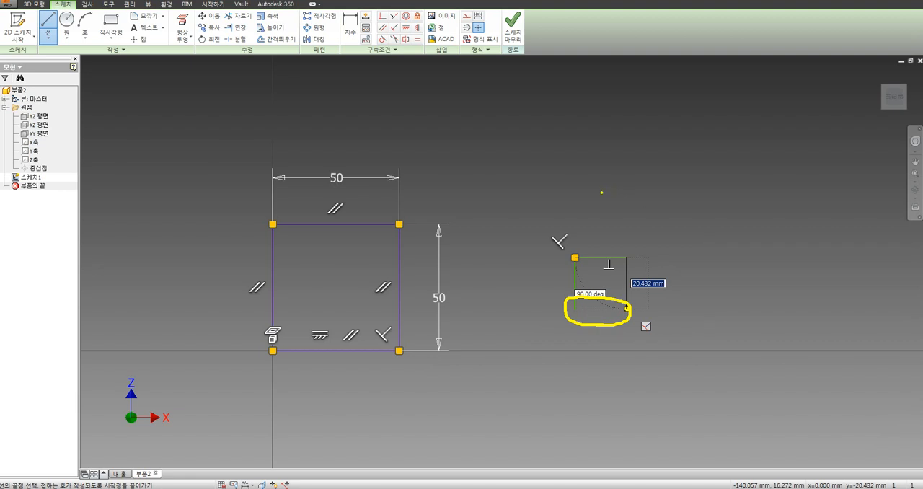
{"action": "mouse_move", "coordinate": [562, 142]}
{"action": "left_mouse_down"}
{"action": "mouse_move", "coordinate": [574, 165]}
{"action": "mouse_move", "coordinate": [602, 120]}
{"action": "left_mouse_up"}
{"action": "mouse_move", "coordinate": [604, 313]}
{"action": "left_mouse_down"}
{"action": "mouse_move", "coordinate": [583, 304]}
{"action": "mouse_move", "coordinate": [624, 311]}
{"action": "mouse_move", "coordinate": [590, 314]}
{"action": "left_mouse_up"}
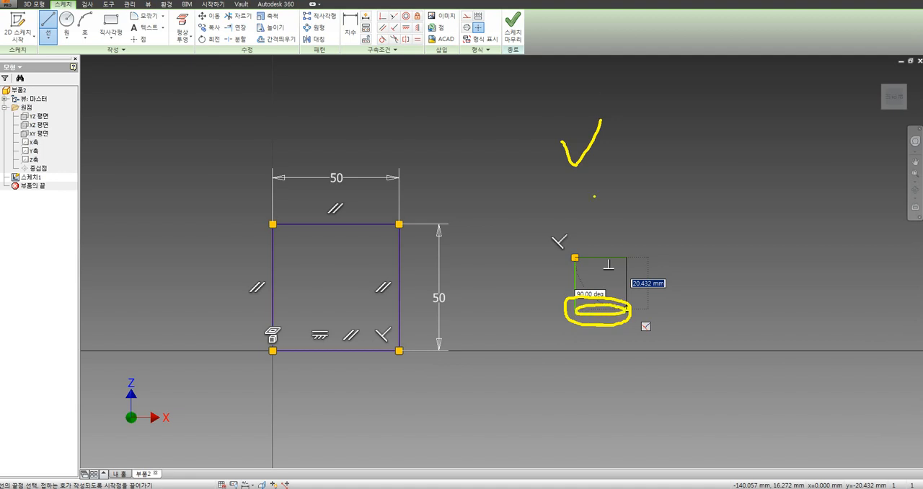
{"action": "key", "text": "Escape"}
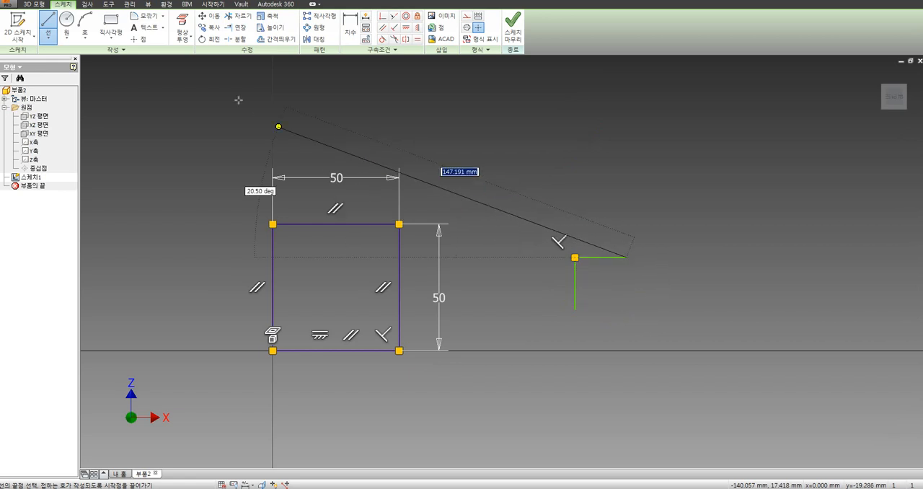
Step: Preview several colour schemes in the application options and select the 하늘 (Sky) scheme
{"action": "left_click", "coordinate": [110, 5]}
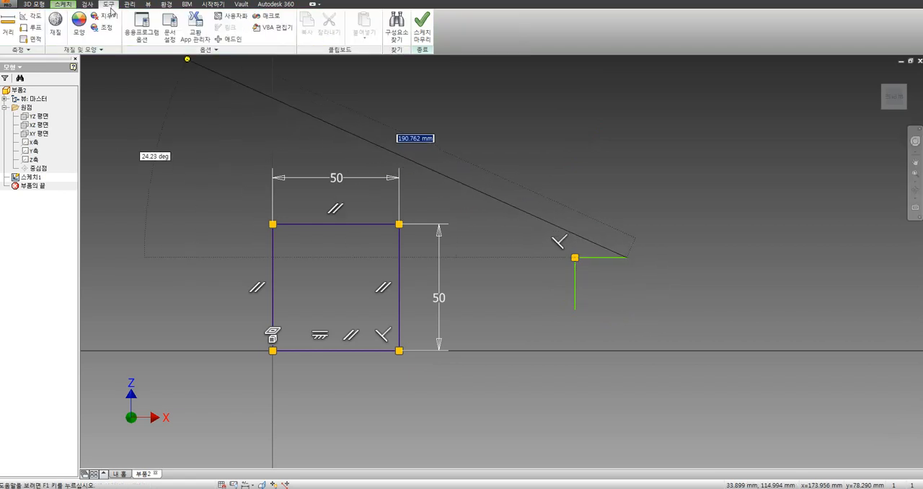
{"action": "left_click", "coordinate": [141, 36]}
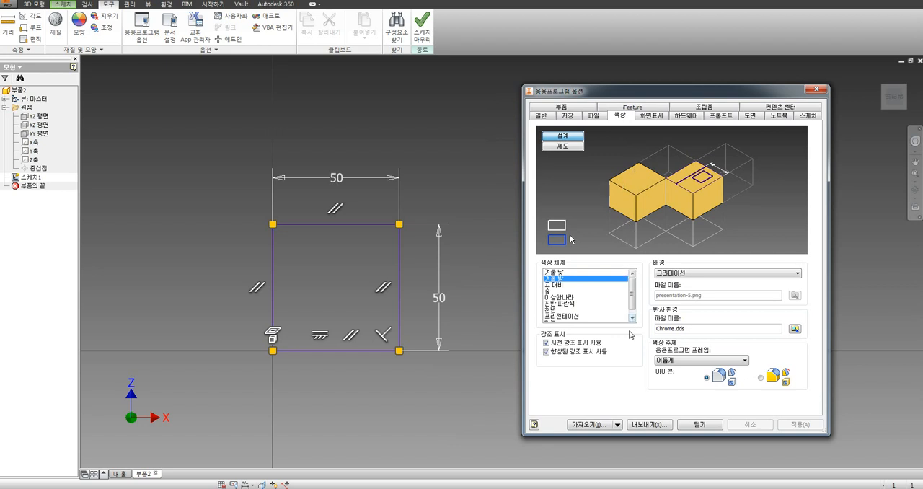
{"action": "left_click_drag", "start_coordinate": [635, 293], "coordinate": [635, 300]}
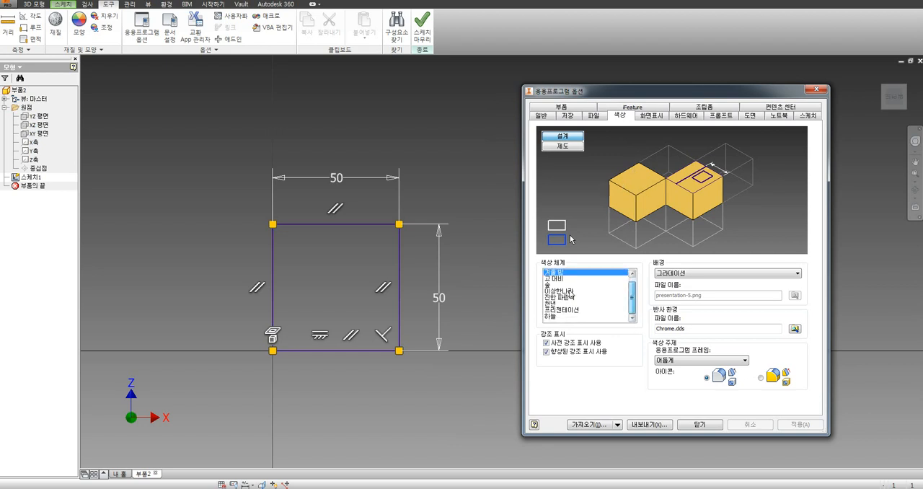
{"action": "left_click", "coordinate": [555, 279]}
{"action": "left_click", "coordinate": [550, 287]}
{"action": "left_click", "coordinate": [559, 291]}
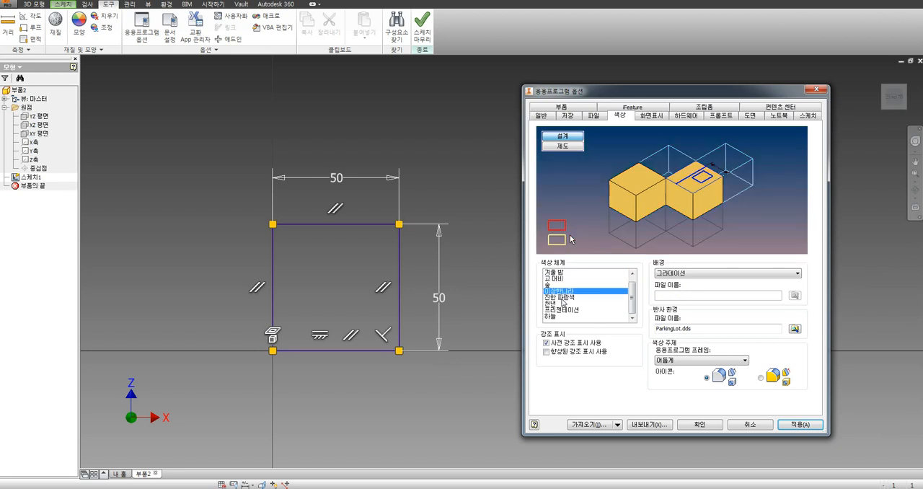
{"action": "left_click", "coordinate": [562, 297]}
{"action": "left_click", "coordinate": [559, 318]}
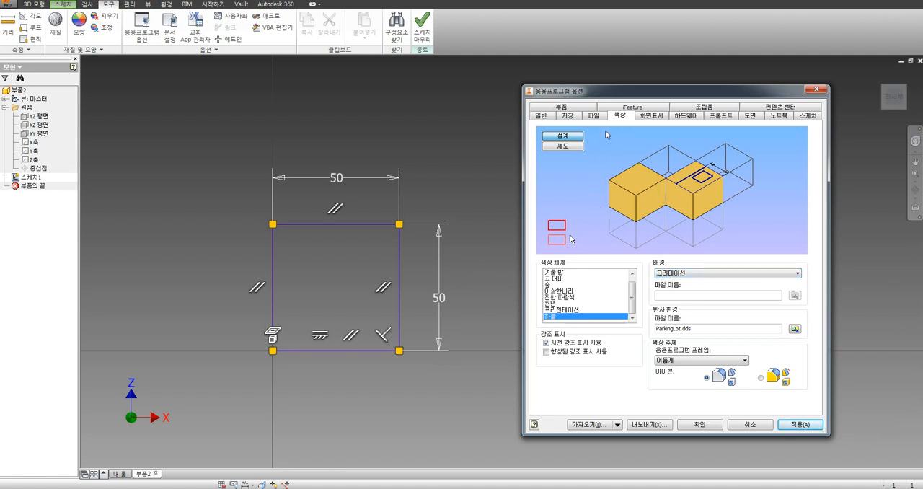
Step: Change the background type of the colour scheme to 1 색상 (one colour) and apply the options
{"action": "left_click", "coordinate": [686, 275]}
{"action": "left_click", "coordinate": [686, 275]}
{"action": "left_click", "coordinate": [687, 275]}
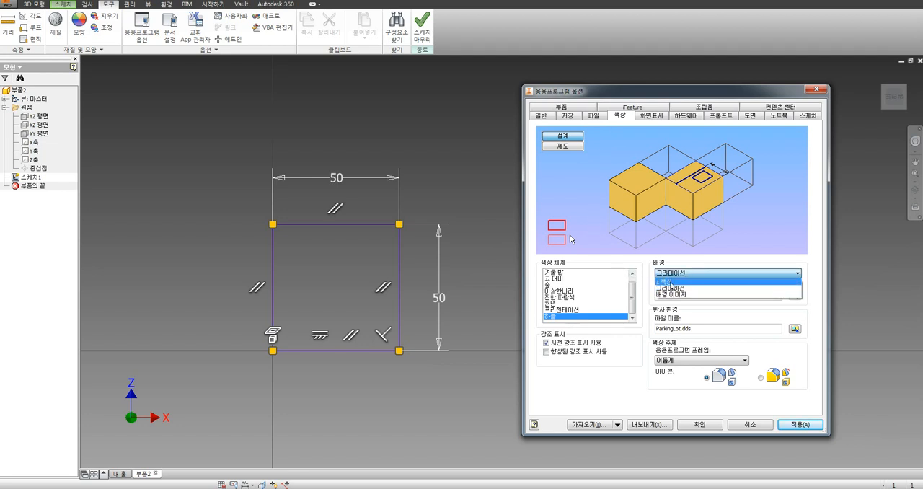
{"action": "left_click", "coordinate": [671, 281]}
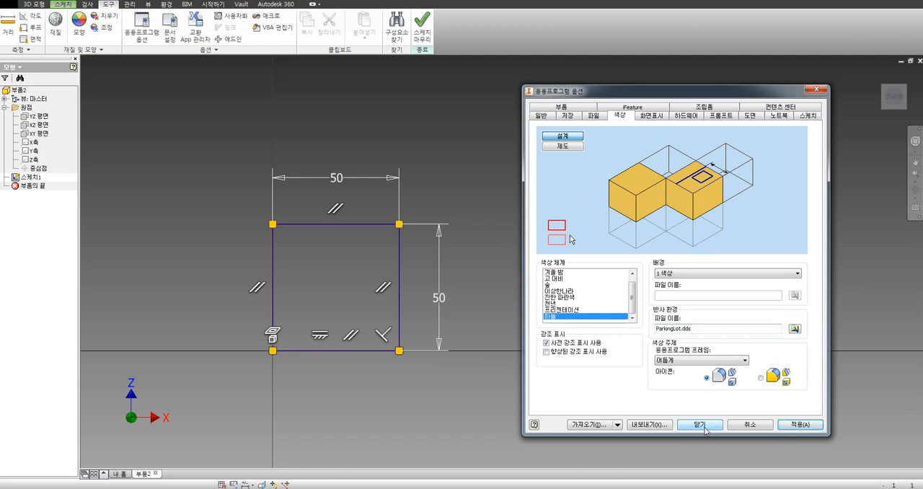
{"action": "left_click", "coordinate": [705, 427]}
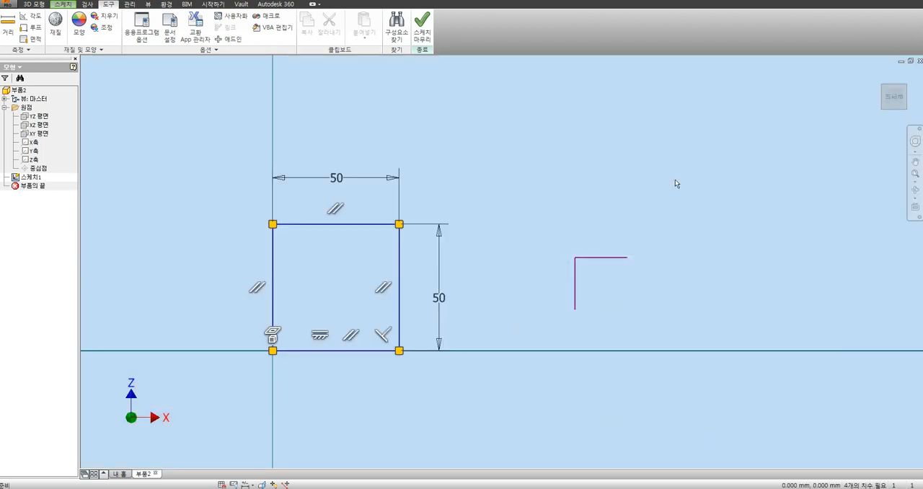
Step: Sketch a vertical line about 20 mm long downward from the free end of the separate horizontal line, level with the opposite line's lower end
{"action": "left_click", "coordinate": [64, 5]}
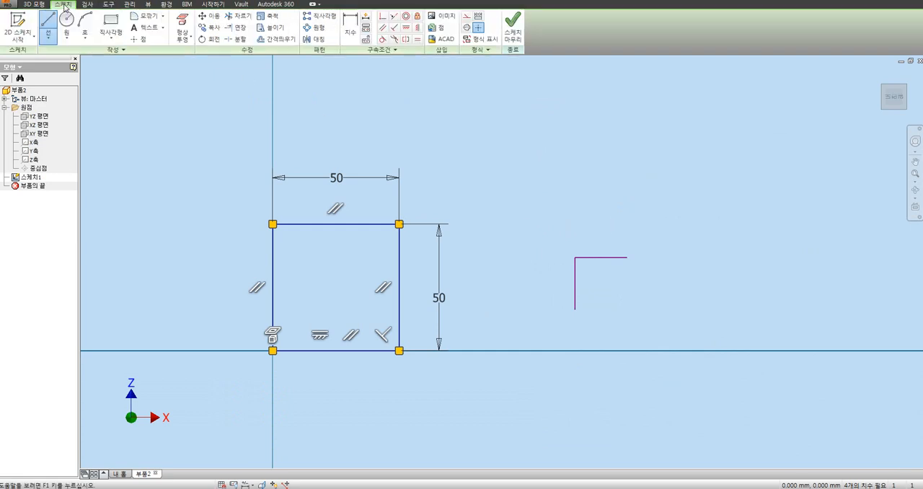
{"action": "left_click", "coordinate": [48, 22]}
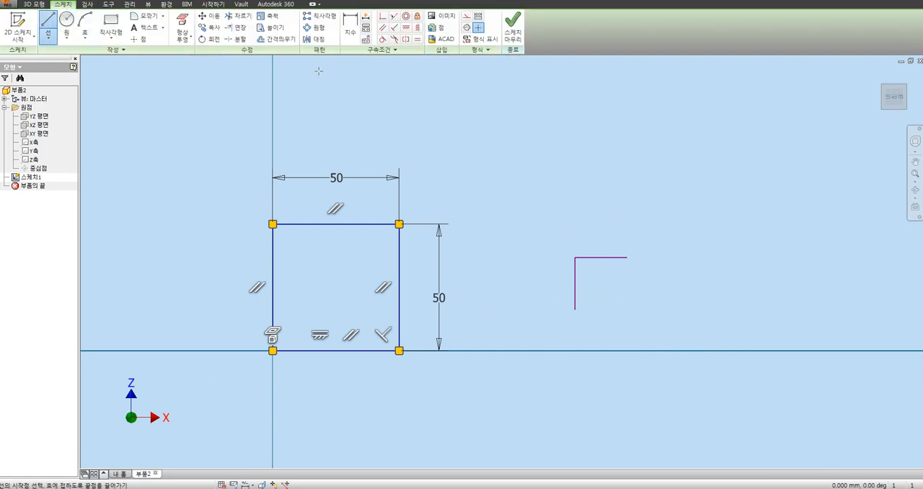
{"action": "left_click", "coordinate": [626, 257]}
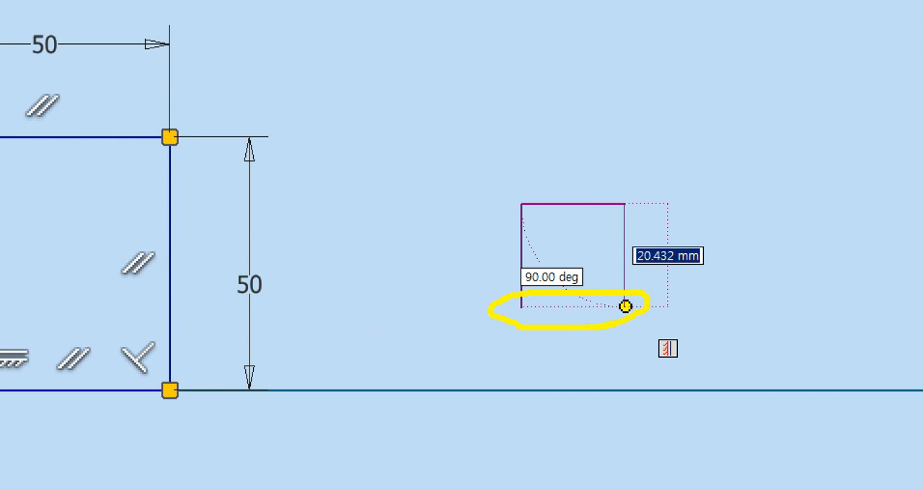
{"action": "left_click", "coordinate": [626, 308]}
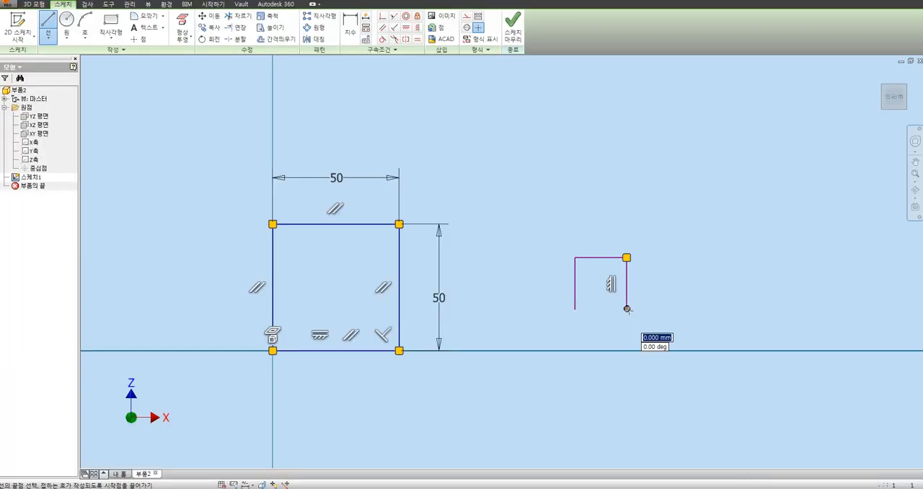
Step: Close the small open profile beside the 50 mm square with a horizontal line about 20 mm long between its lower ends
{"action": "left_click", "coordinate": [575, 309]}
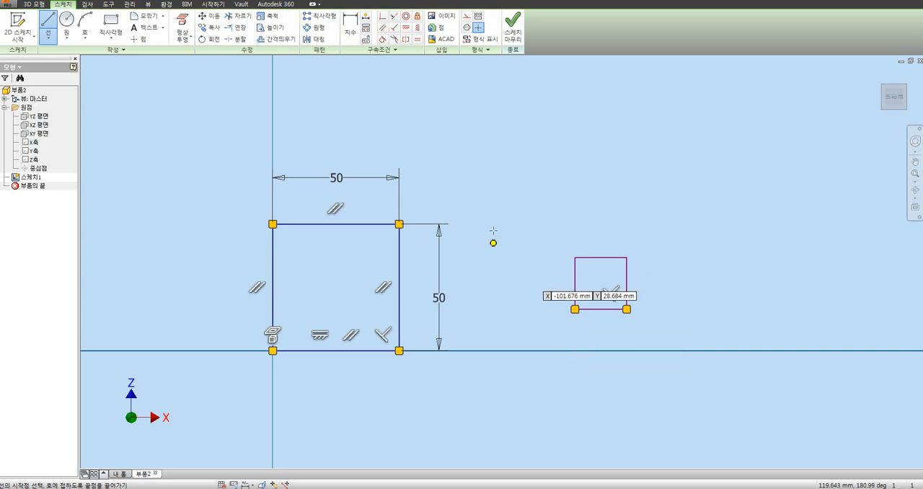
{"action": "key", "text": "Escape"}
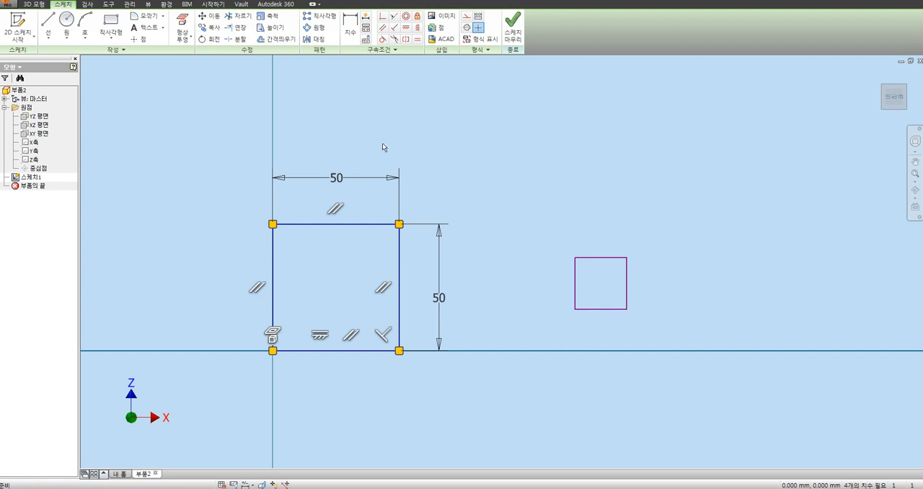
Step: Try the 호박색 (amber) icon colour theme in the application options, restore the grey icon theme and check the 3D model commands
{"action": "left_click", "coordinate": [109, 4]}
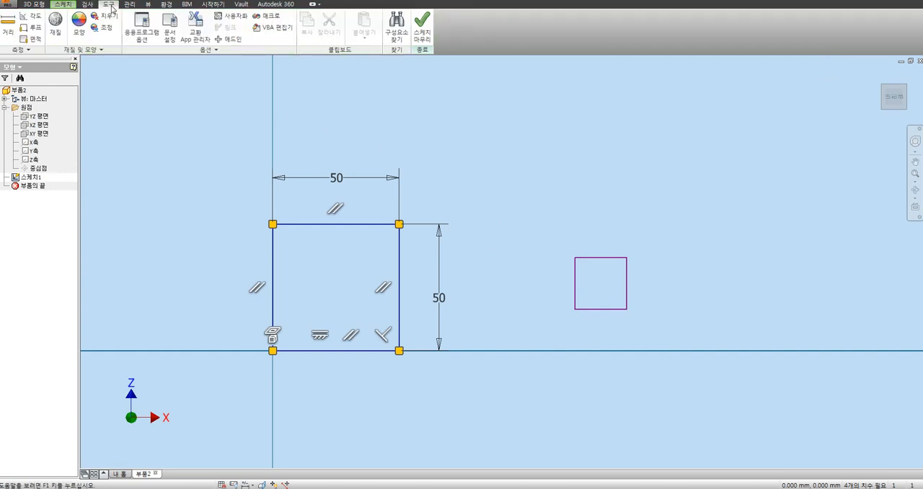
{"action": "left_click", "coordinate": [141, 29]}
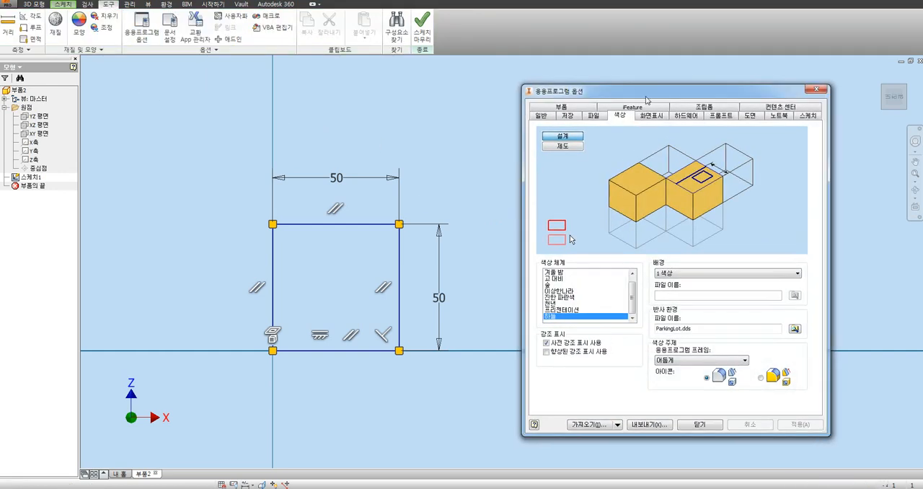
{"action": "left_click_drag", "start_coordinate": [655, 86], "coordinate": [613, 78]}
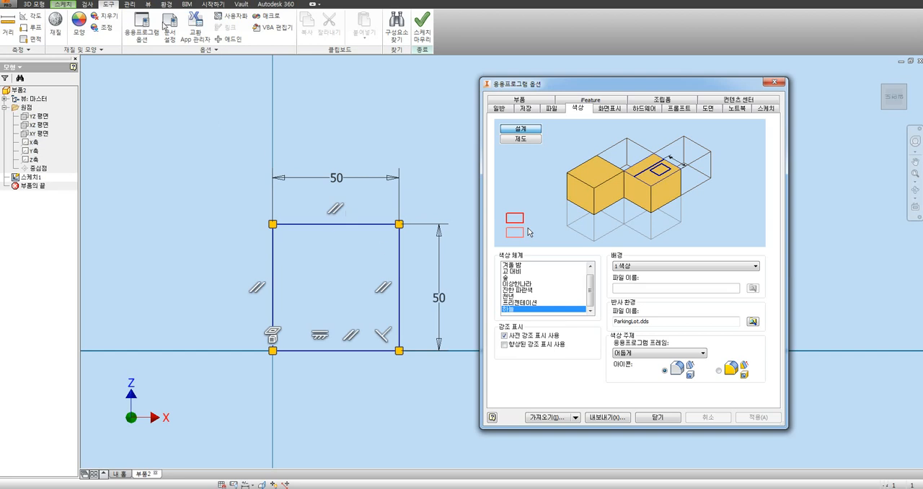
{"action": "left_click", "coordinate": [719, 370]}
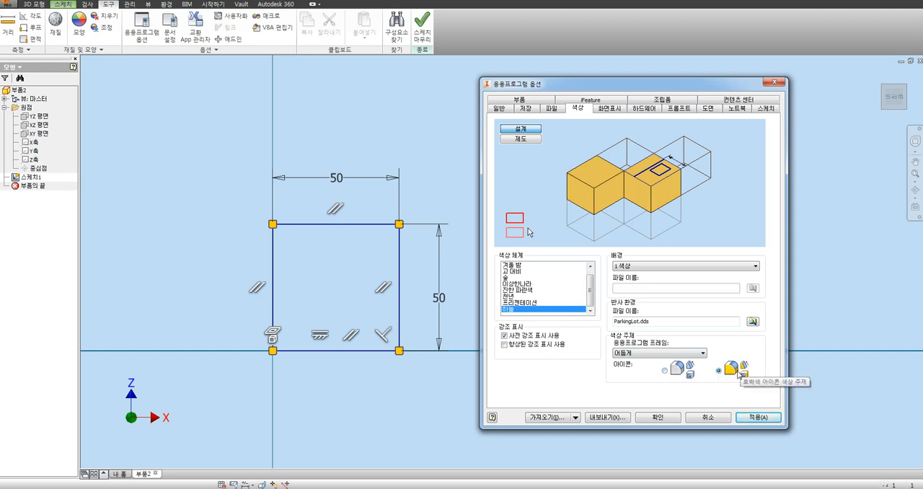
{"action": "left_click", "coordinate": [664, 370]}
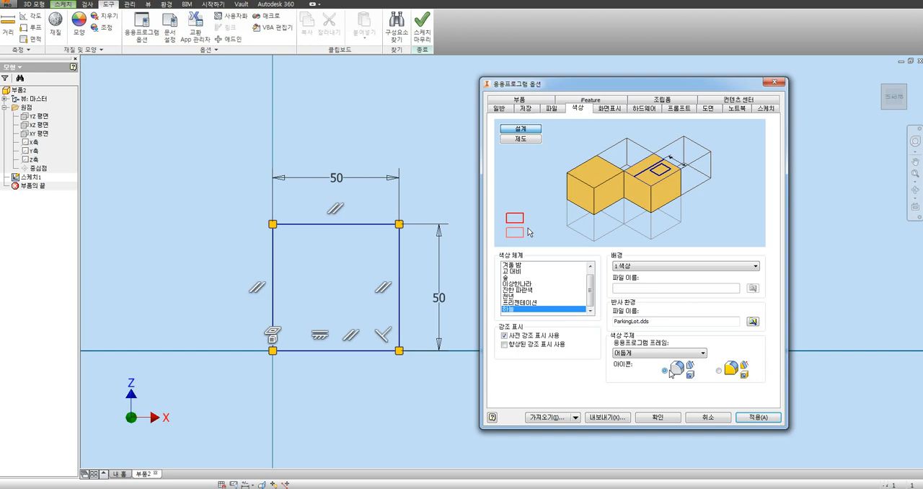
{"action": "left_click", "coordinate": [653, 416]}
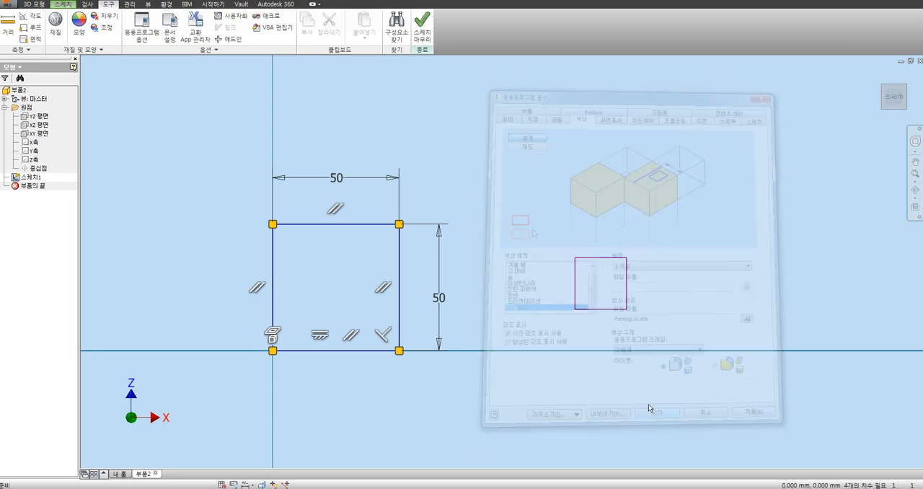
{"action": "left_click", "coordinate": [34, 4]}
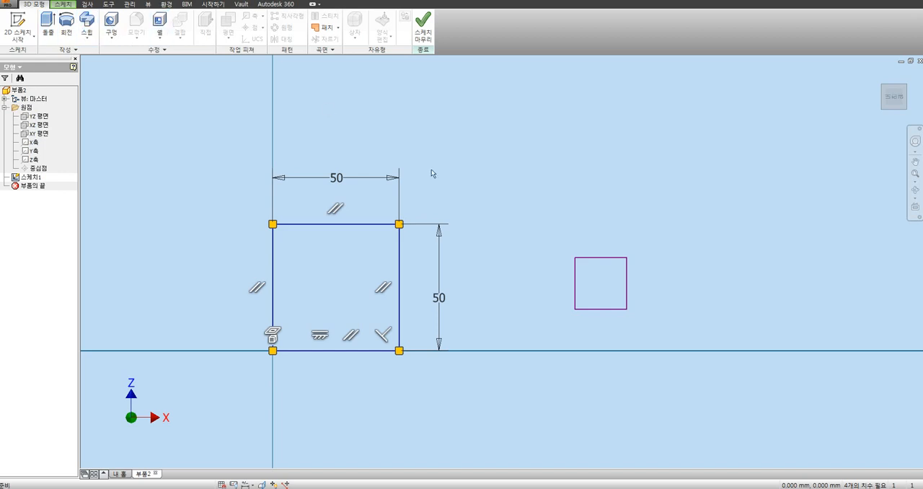
Step: Set the icon colour theme to 호박색 (amber) in the application options and check the icons of the 3D model commands
{"action": "left_click", "coordinate": [109, 4]}
{"action": "left_click", "coordinate": [141, 29]}
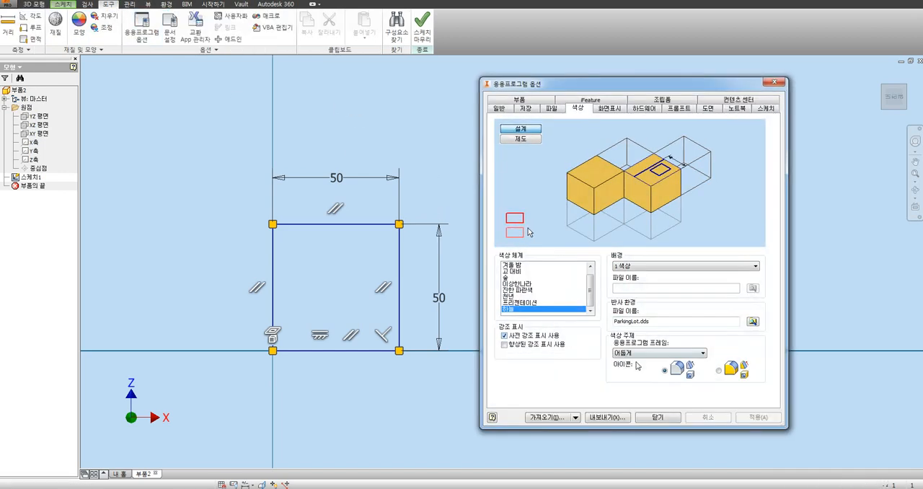
{"action": "left_click", "coordinate": [719, 371]}
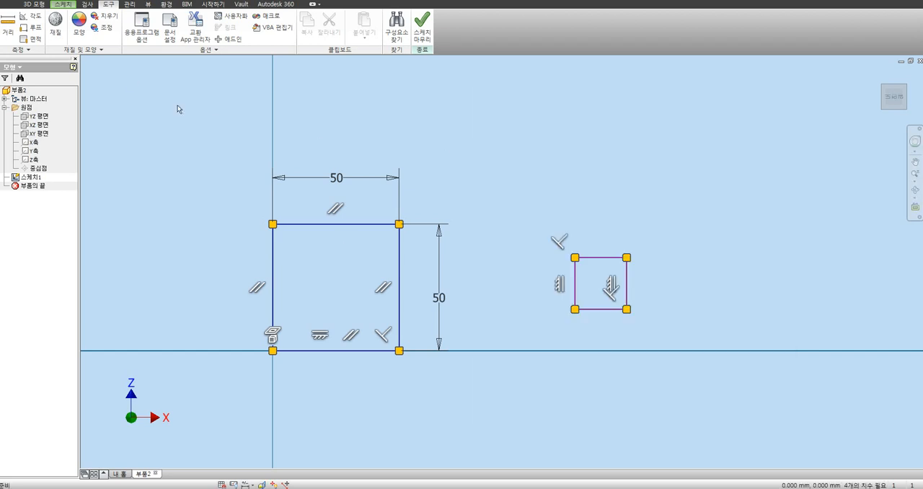
{"action": "left_click", "coordinate": [34, 5]}
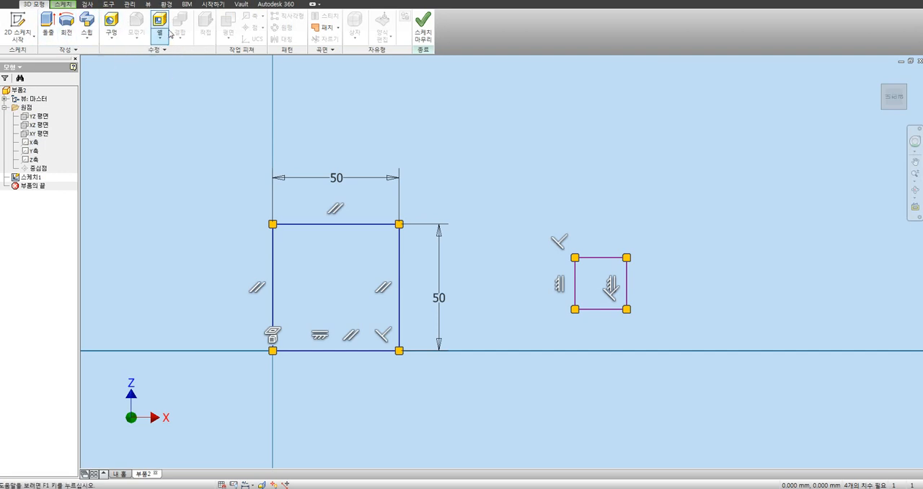
Step: Open the sketch settings in the application options
{"action": "left_click", "coordinate": [108, 4]}
{"action": "left_click", "coordinate": [142, 33]}
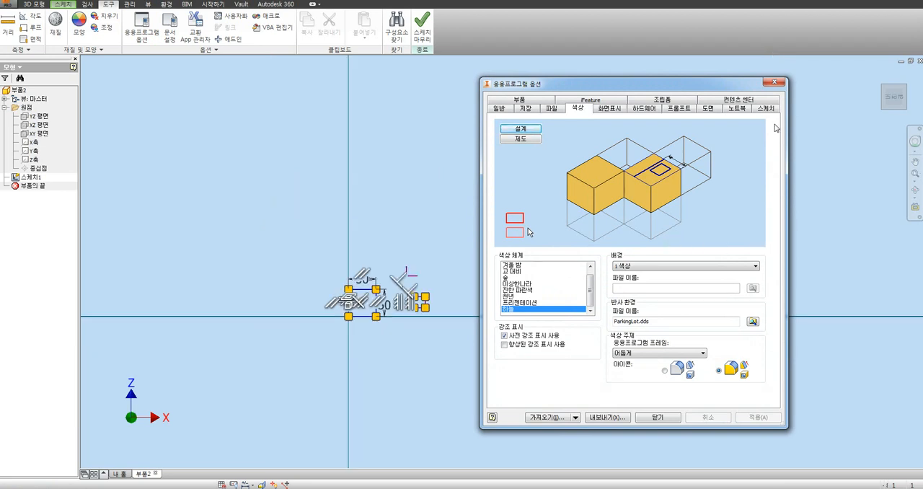
{"action": "left_click", "coordinate": [765, 109]}
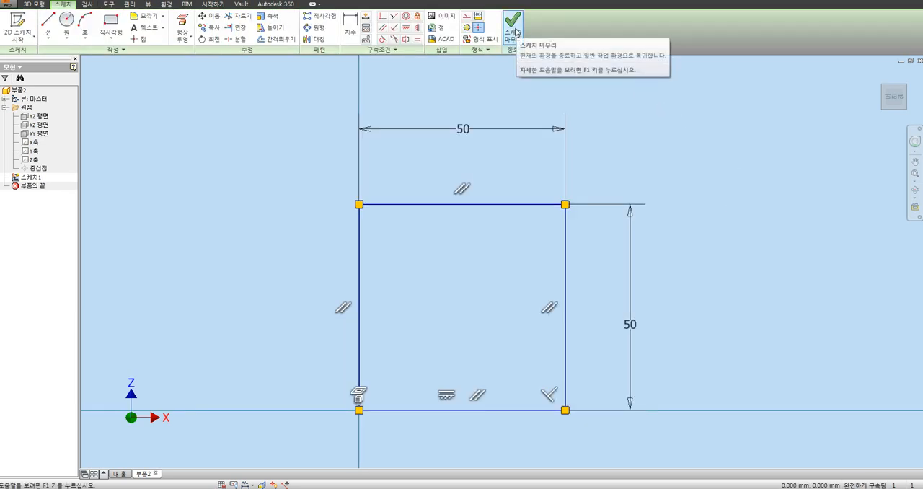
Step: Finish the sketch and extrude the square profile by a distance of 50 mm into a solid cube
{"action": "left_click", "coordinate": [513, 28]}
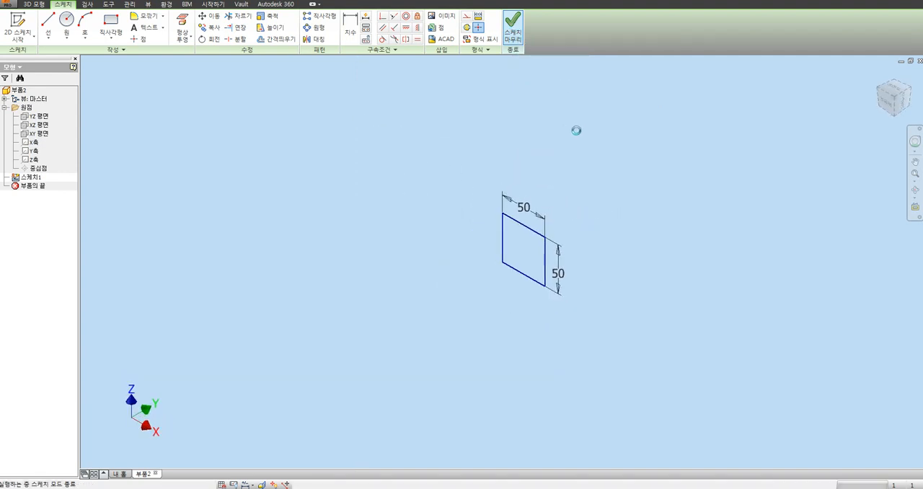
{"action": "left_click", "coordinate": [47, 27]}
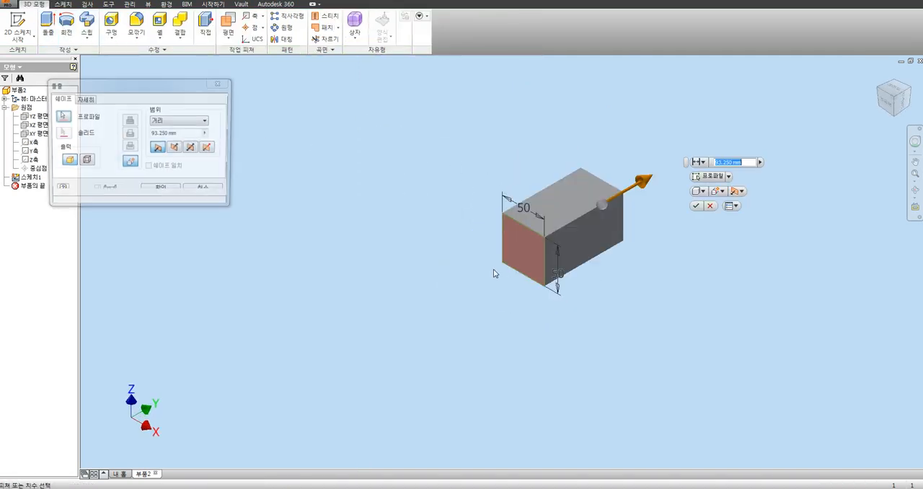
{"action": "left_click_drag", "start_coordinate": [181, 134], "coordinate": [98, 147]}
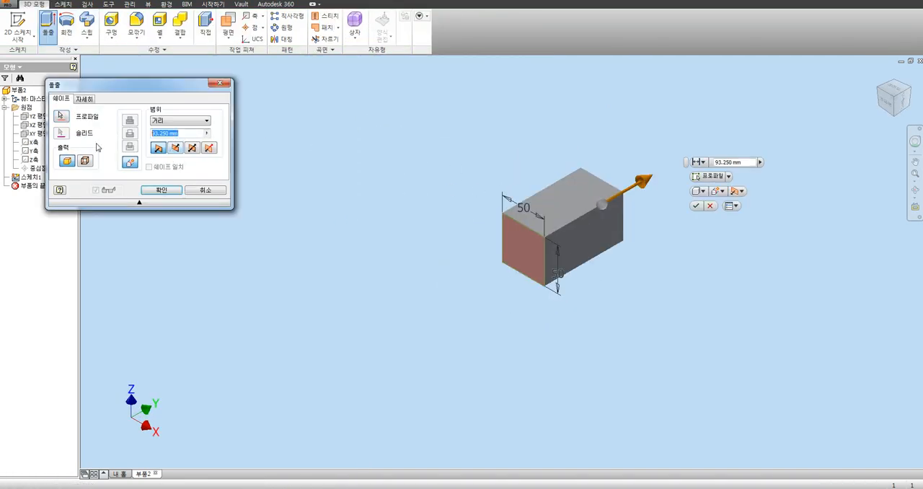
{"action": "type", "text": "50"}
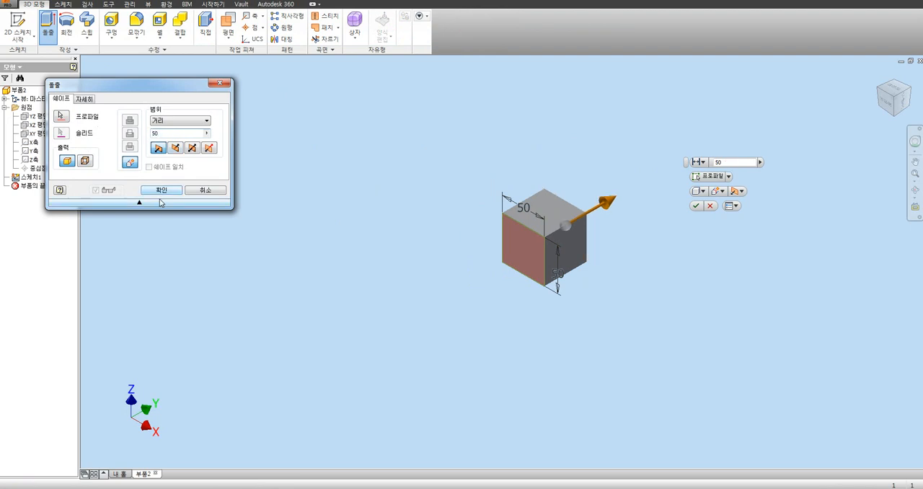
{"action": "left_click", "coordinate": [160, 190]}
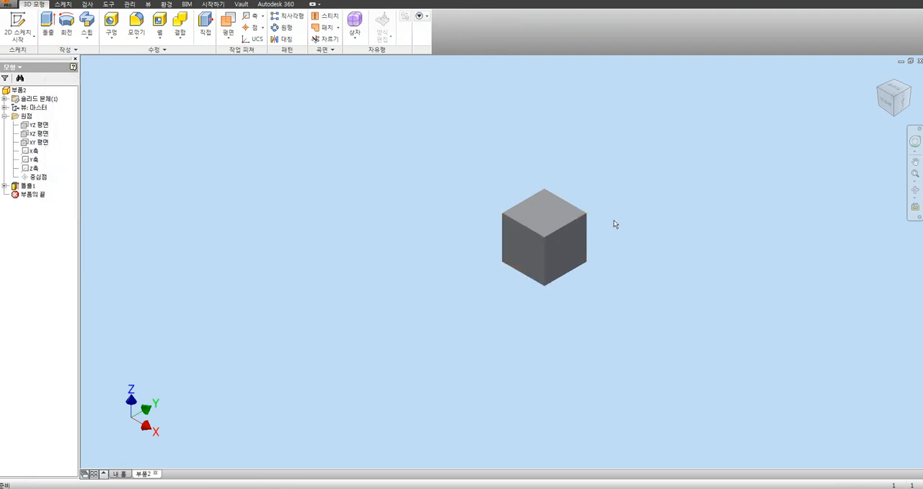
Step: Start a new 2D sketch on the front face of the cube, parallel to the XZ plane
{"action": "scroll", "coordinate": [614, 218], "scroll_direction": "up", "scroll_amount": 2}
{"action": "scroll", "coordinate": [614, 218], "scroll_direction": "down", "scroll_amount": 6}
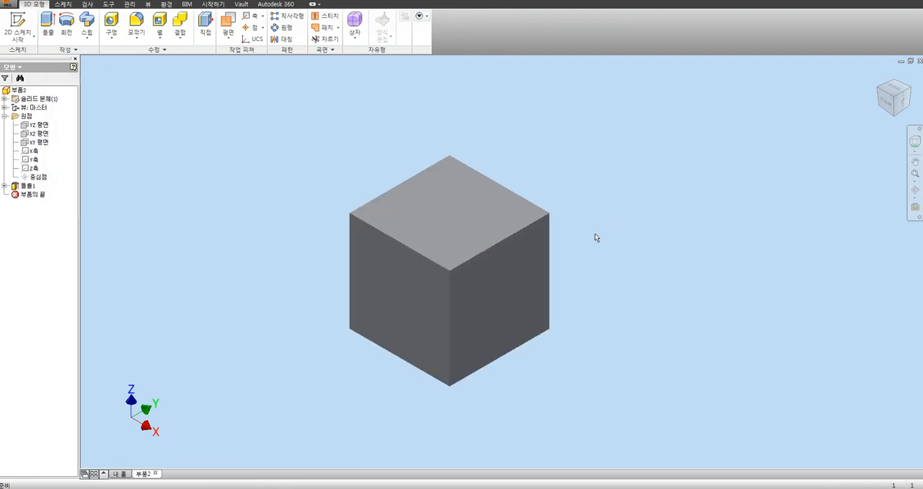
{"action": "left_click", "coordinate": [18, 26]}
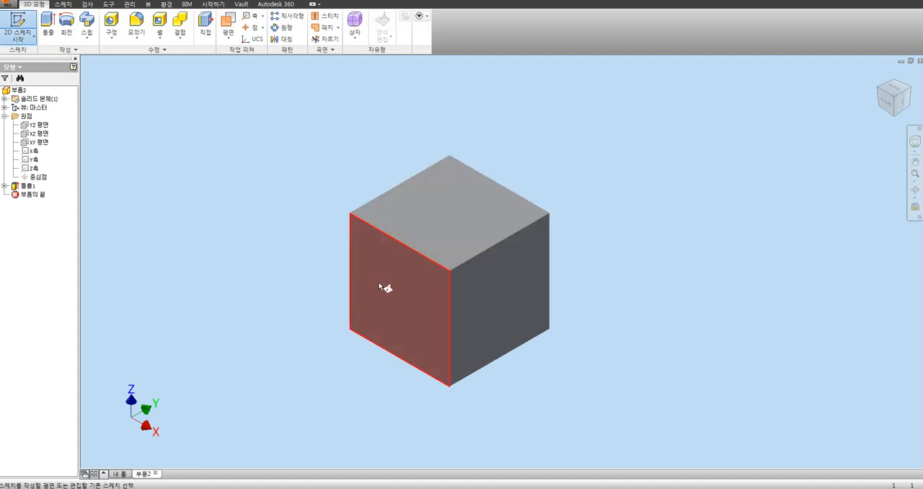
{"action": "left_click", "coordinate": [380, 284]}
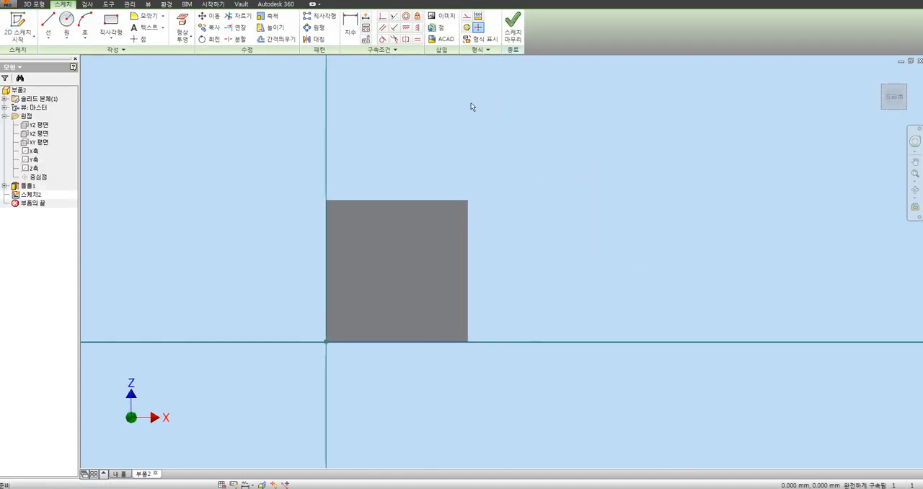
Step: Sketch a two-line V with both ends on the face's upper edge, its first line about 27 mm long, and shift that line slightly
{"action": "left_click", "coordinate": [49, 22]}
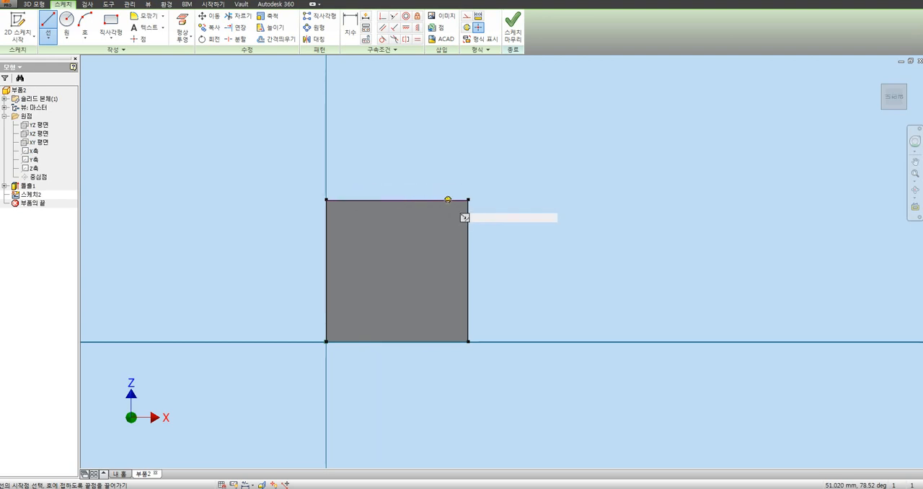
{"action": "left_click", "coordinate": [351, 199]}
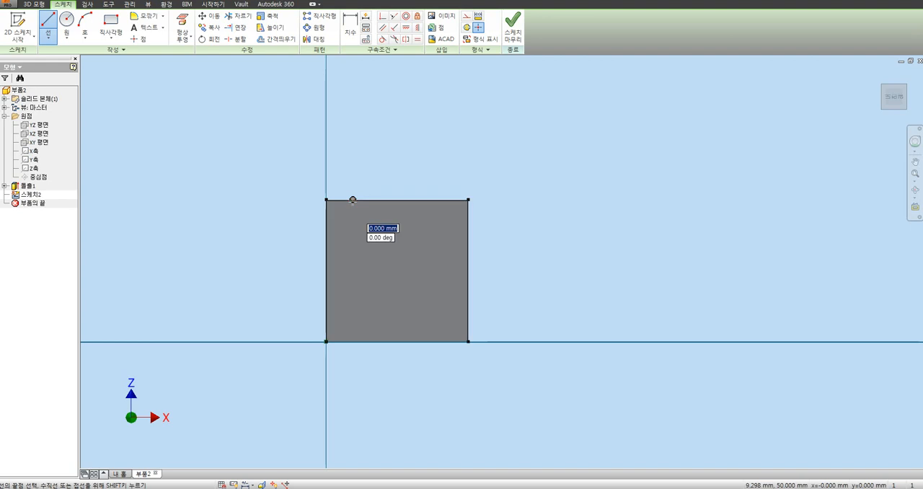
{"action": "left_click", "coordinate": [418, 234]}
{"action": "double_click", "coordinate": [448, 200]}
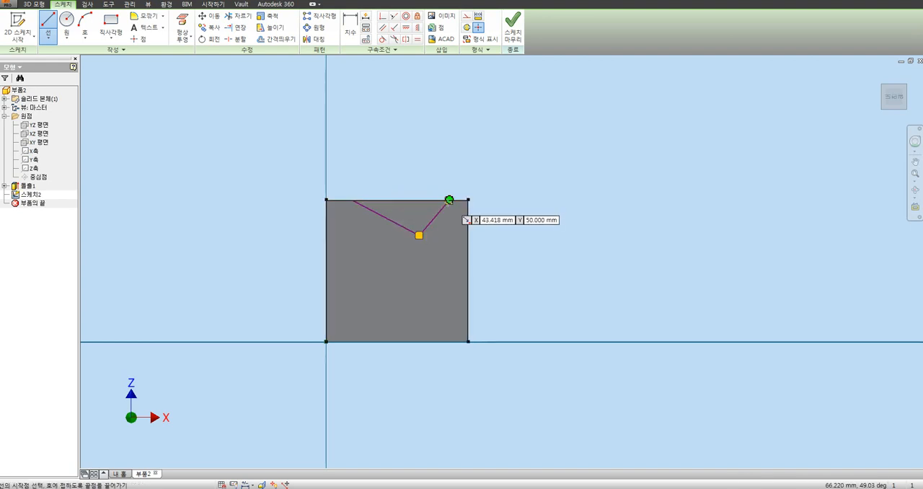
{"action": "key", "text": "Escape"}
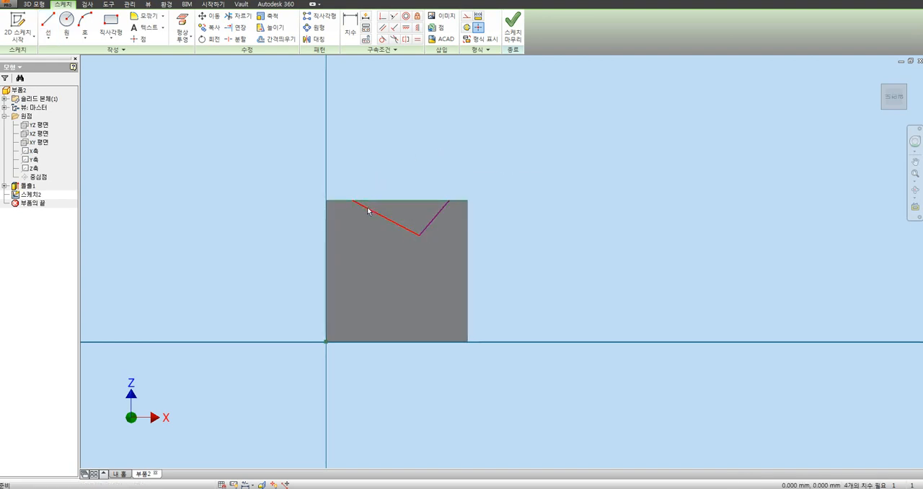
{"action": "left_click_drag", "start_coordinate": [366, 209], "coordinate": [358, 186]}
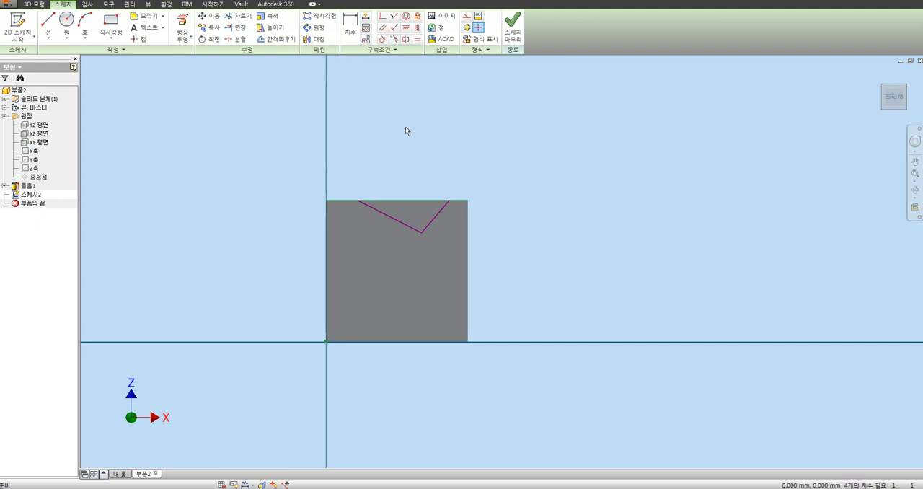
Step: Turn off 곡선 작성 시 모서리 자동투영 (autoproject edges during curve creation) in the sketch settings of the application options
{"action": "left_click", "coordinate": [163, 5]}
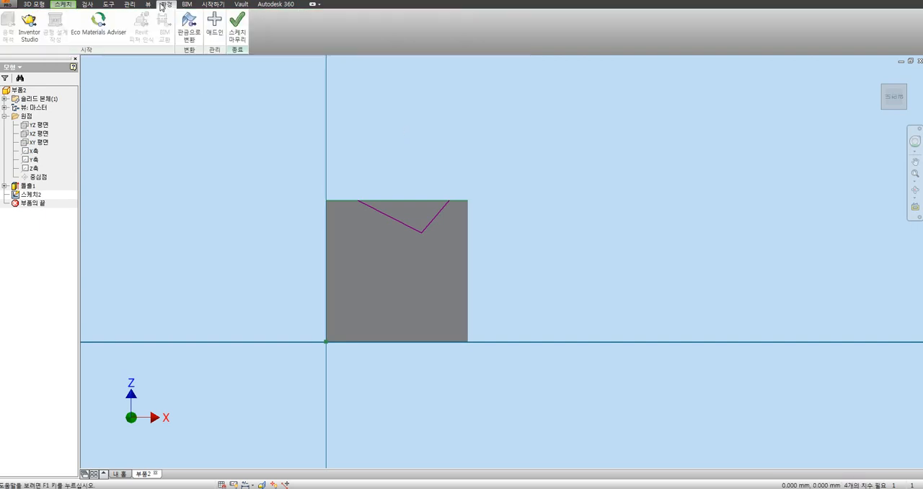
{"action": "left_click", "coordinate": [108, 5]}
{"action": "left_click", "coordinate": [143, 29]}
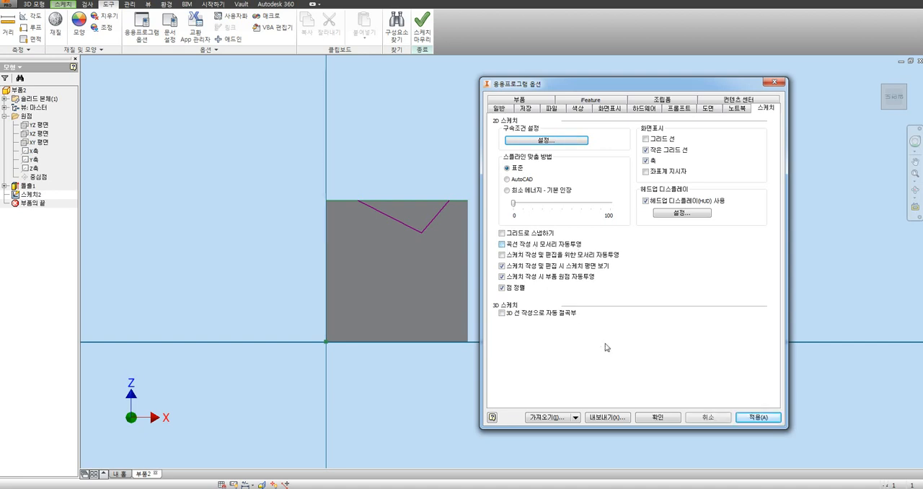
{"action": "left_click", "coordinate": [660, 418]}
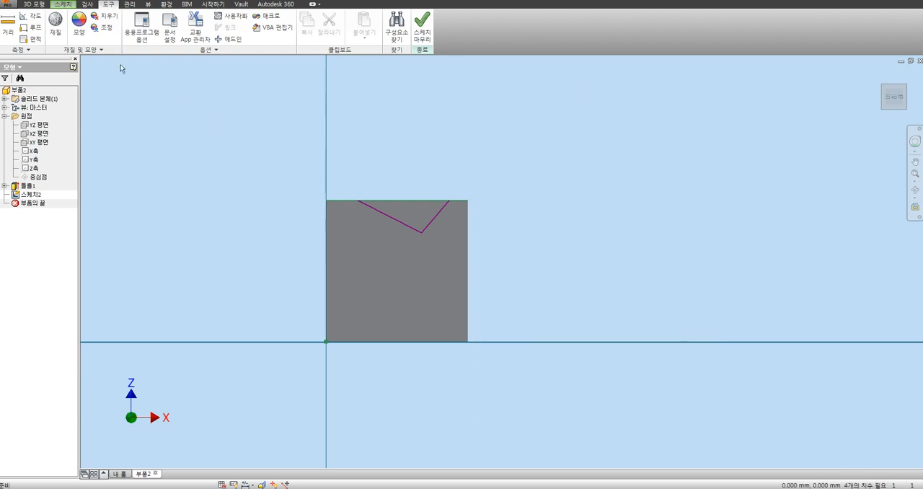
Step: Sketch a sideways V from the face's left edge, starting about 34 mm above the origin and returning with a line about 23 mm long
{"action": "left_click", "coordinate": [63, 5]}
{"action": "left_click", "coordinate": [48, 27]}
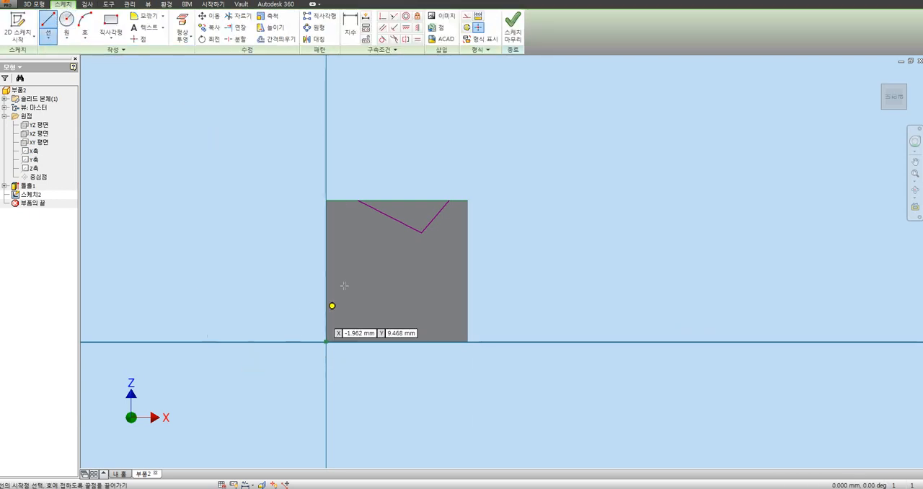
{"action": "left_click", "coordinate": [326, 244]}
{"action": "left_click", "coordinate": [363, 276]}
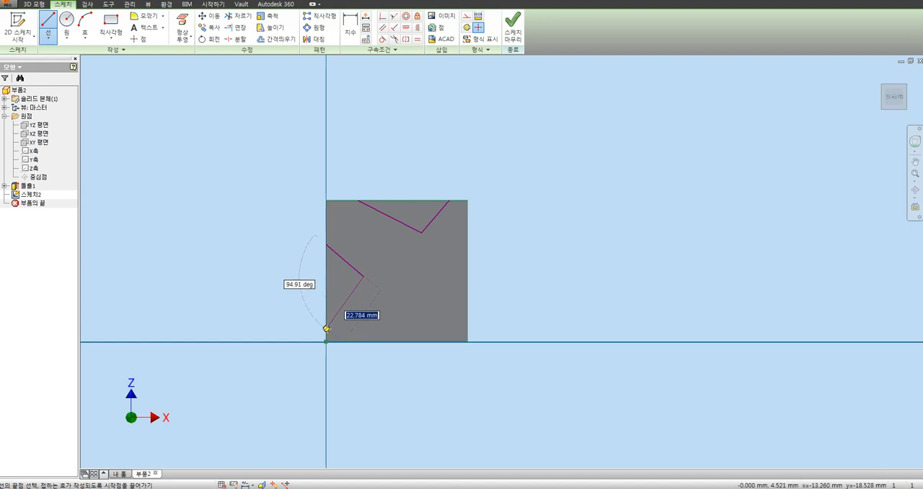
{"action": "left_click", "coordinate": [326, 328]}
{"action": "key", "text": "Escape"}
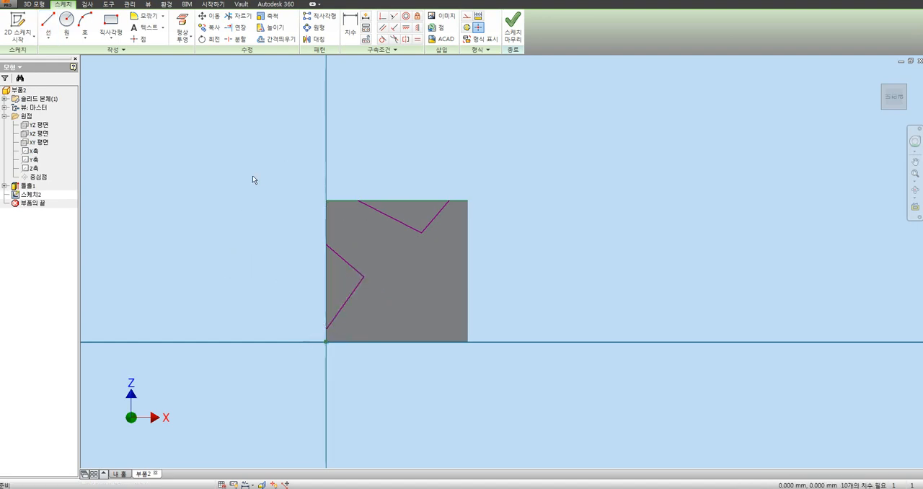
Step: Move both open ends of the sideways V outward beyond the left edge of the face
{"action": "left_click_drag", "start_coordinate": [326, 245], "coordinate": [285, 267]}
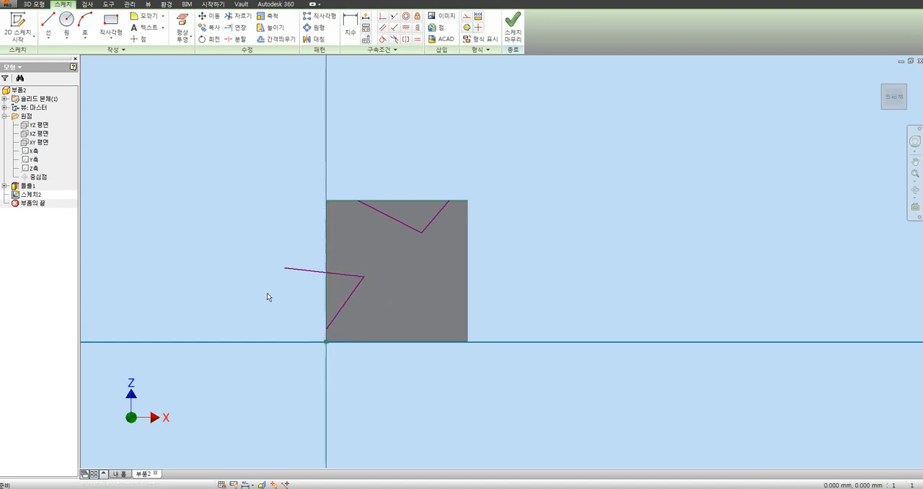
{"action": "left_click_drag", "start_coordinate": [325, 329], "coordinate": [285, 326]}
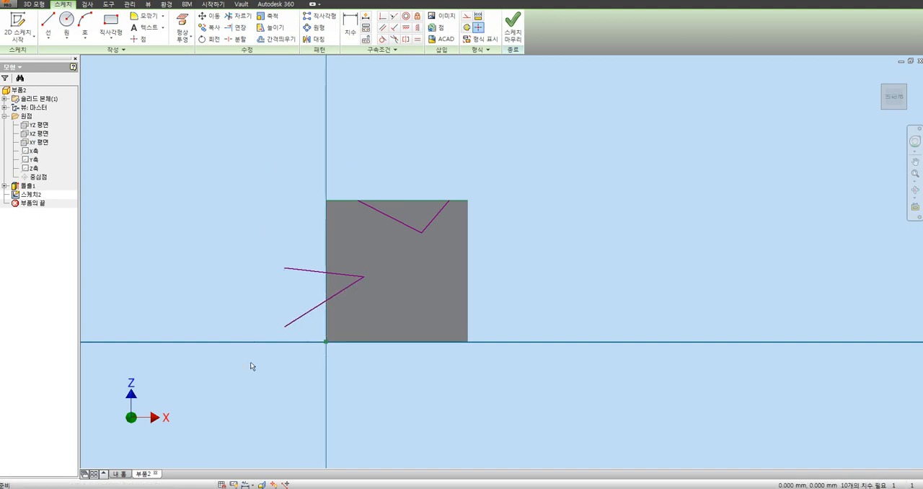
Step: Undo the outward moves of the sideways V's two open ends so they lie on the face's left edge
{"action": "key", "text": "ctrl+z"}
{"action": "key", "text": "ctrl+z"}
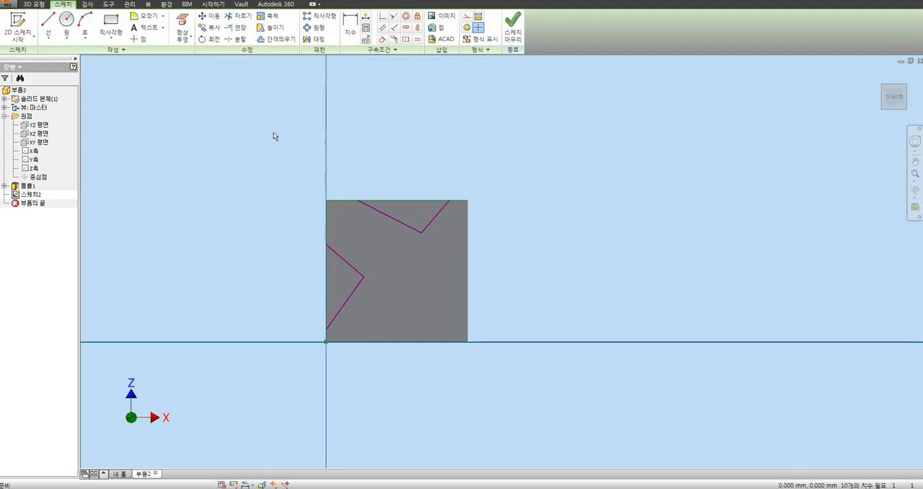
{"action": "left_click", "coordinate": [48, 22]}
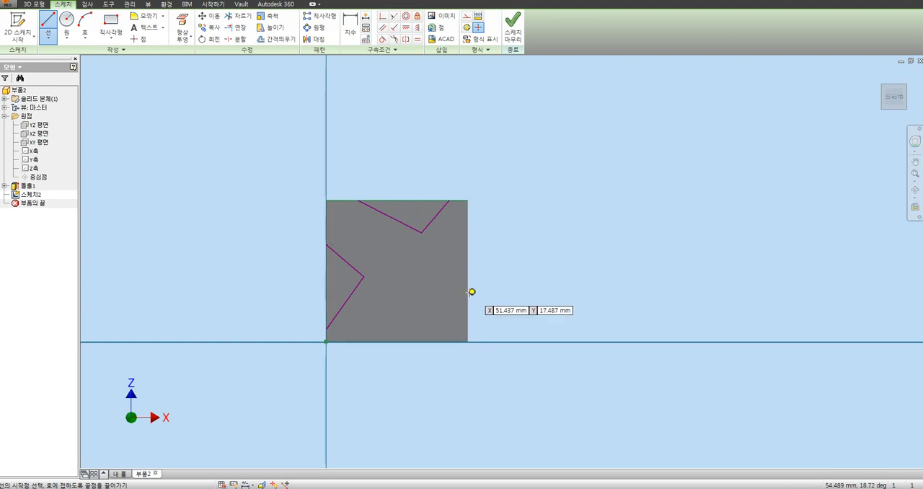
{"action": "key", "text": "Escape"}
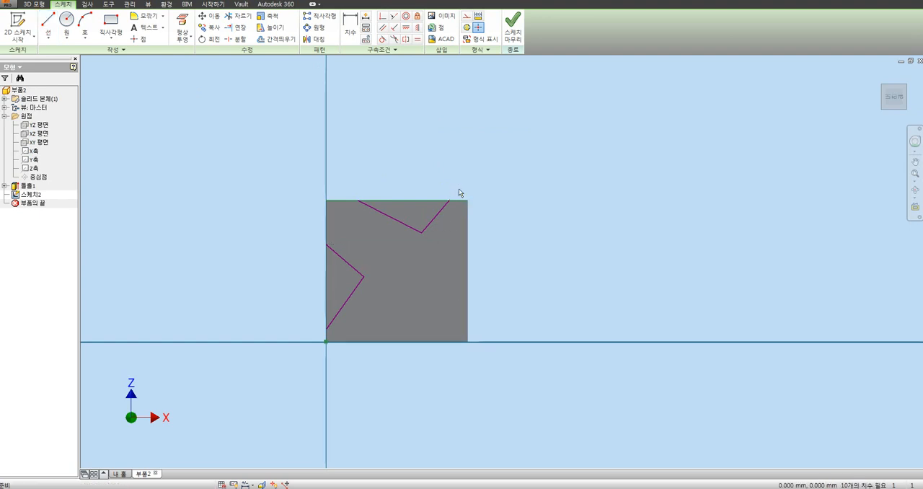
Step: Turn on 곡선 작성 시 모서리 자동투영 (autoproject edges during curve creation) in the sketch settings of the application options
{"action": "left_click", "coordinate": [108, 4]}
{"action": "left_click", "coordinate": [141, 29]}
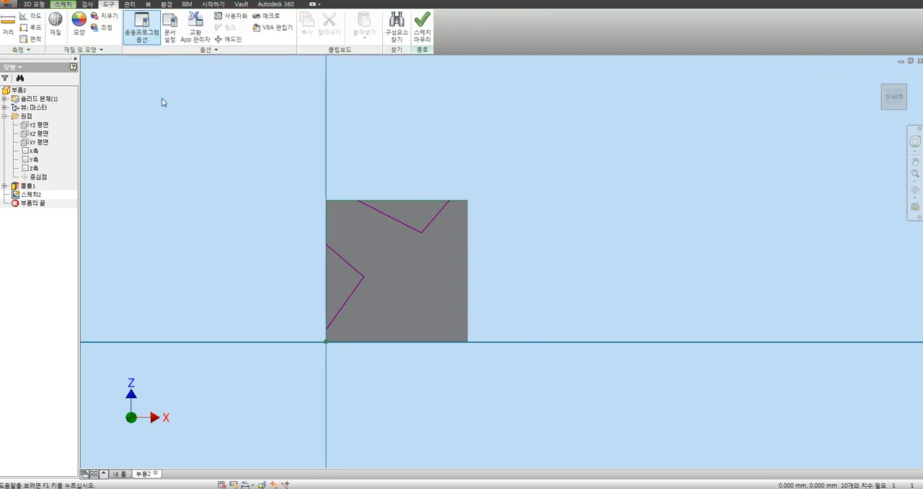
{"action": "left_click", "coordinate": [530, 245]}
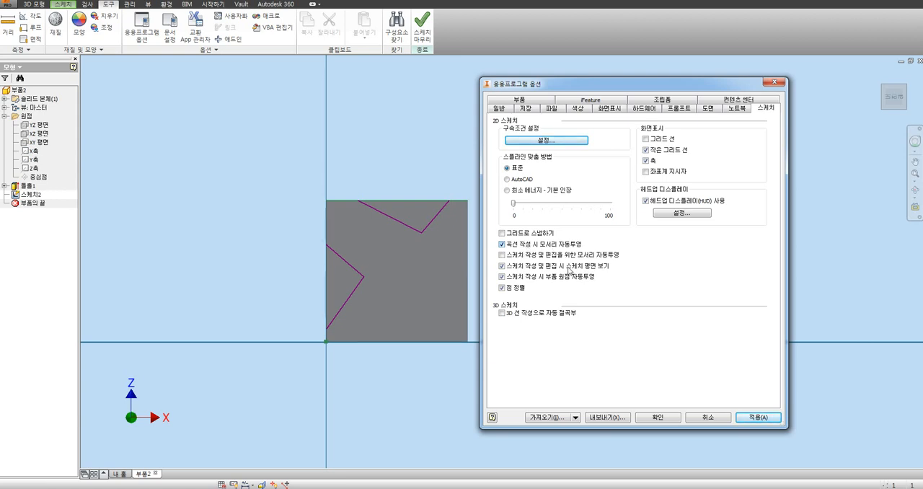
{"action": "left_click", "coordinate": [662, 417]}
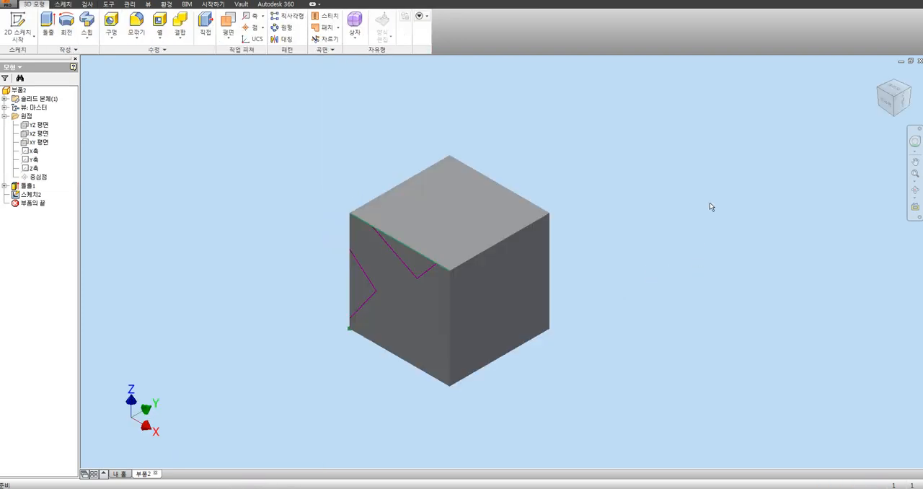
Step: Turn on 스케치 작성 및 편집을 위한 모서리 자동투영 (autoproject edges for sketch creation and edit) in the application options' sketch settings
{"action": "left_click", "coordinate": [109, 3]}
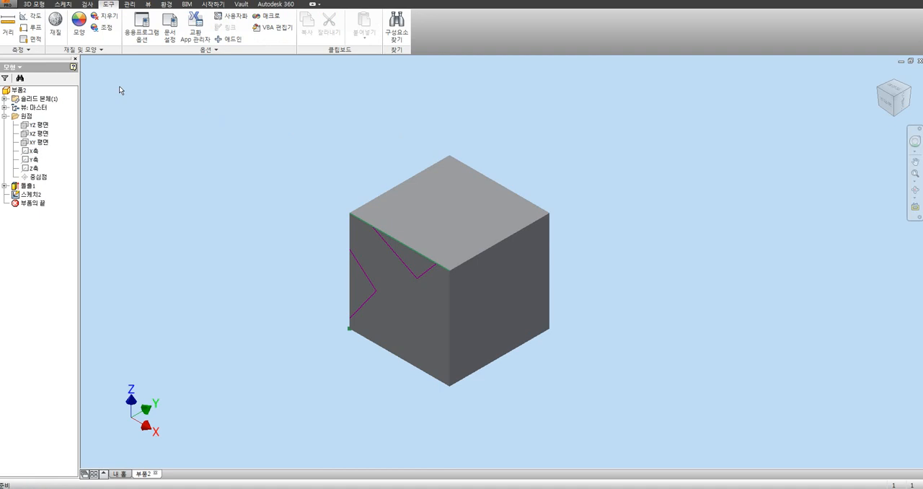
{"action": "left_click", "coordinate": [142, 27]}
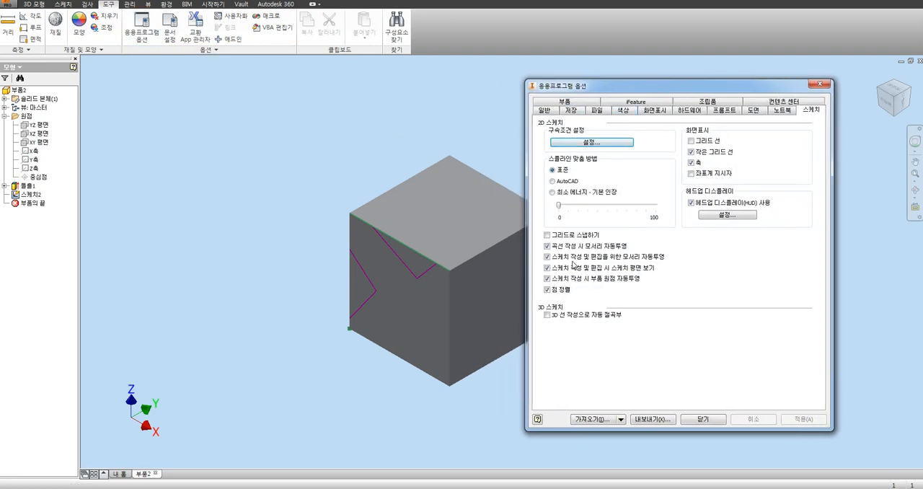
{"action": "left_click", "coordinate": [548, 256]}
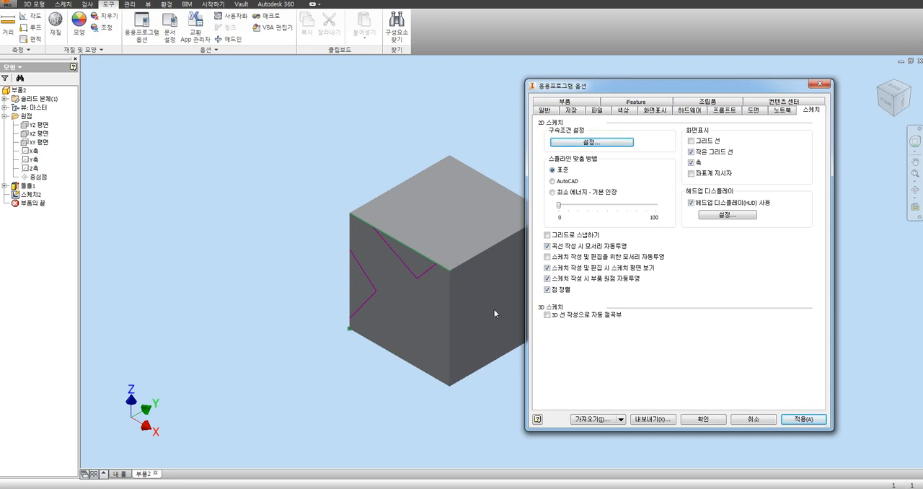
{"action": "left_click", "coordinate": [563, 258]}
{"action": "left_click", "coordinate": [704, 420]}
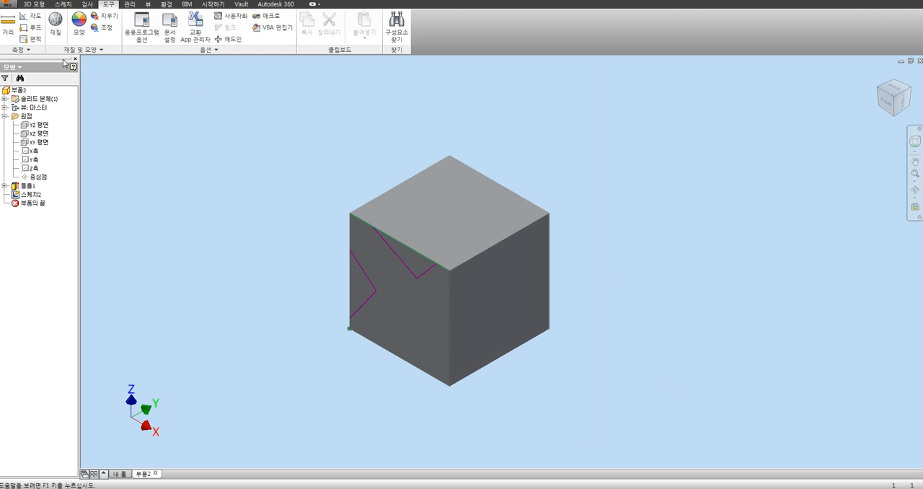
Step: Create a 2D sketch on the cube's right-hand face with only the auto-projected edges and finish it
{"action": "left_click", "coordinate": [62, 4]}
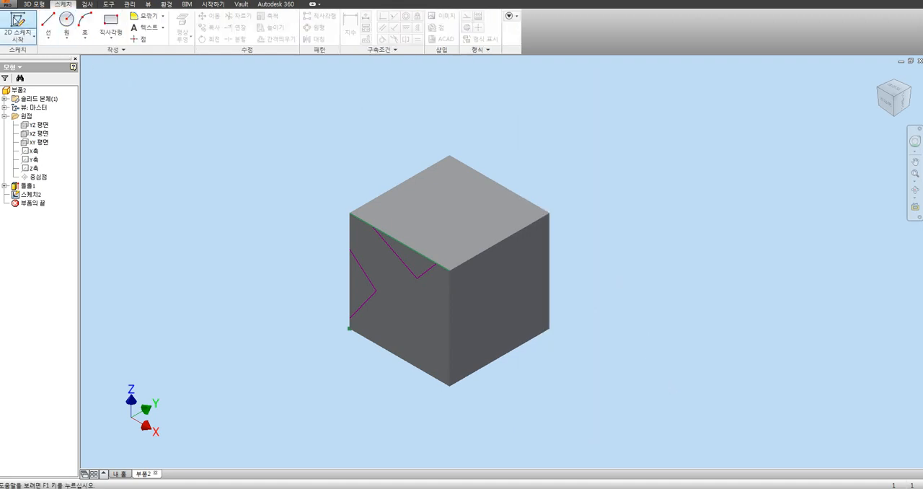
{"action": "left_click", "coordinate": [18, 28]}
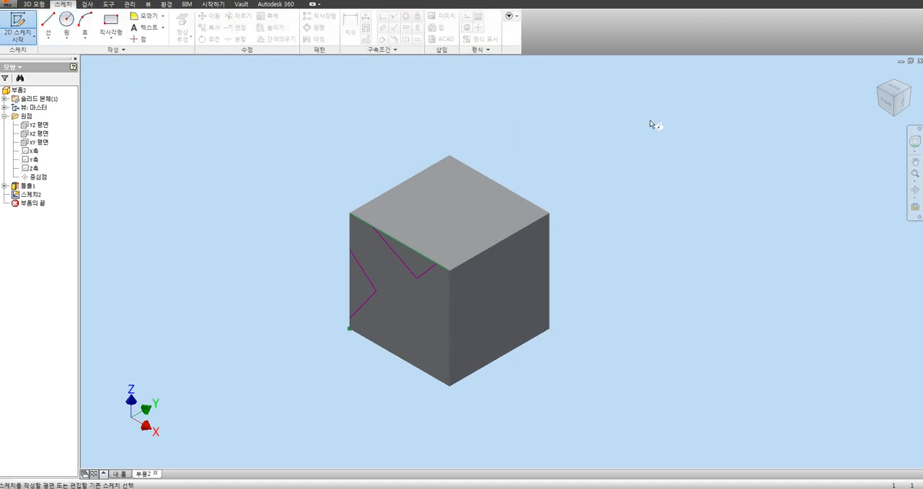
{"action": "left_click", "coordinate": [516, 297]}
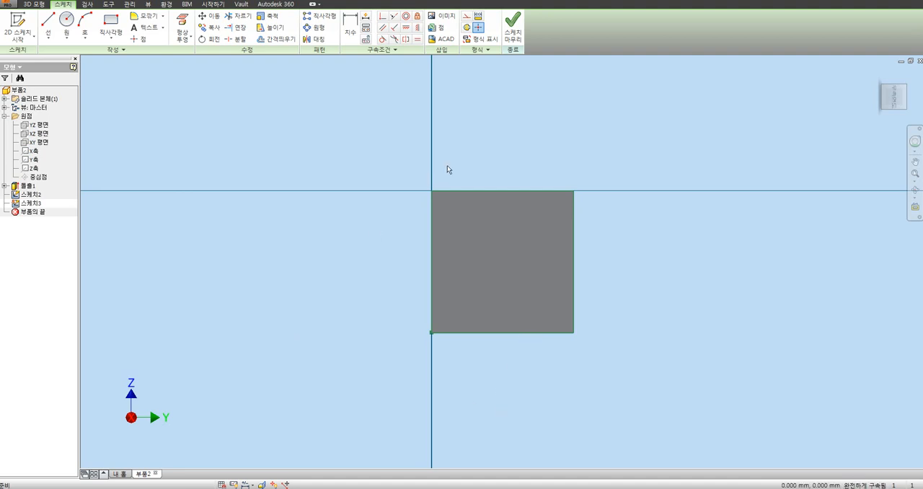
{"action": "left_click", "coordinate": [513, 27]}
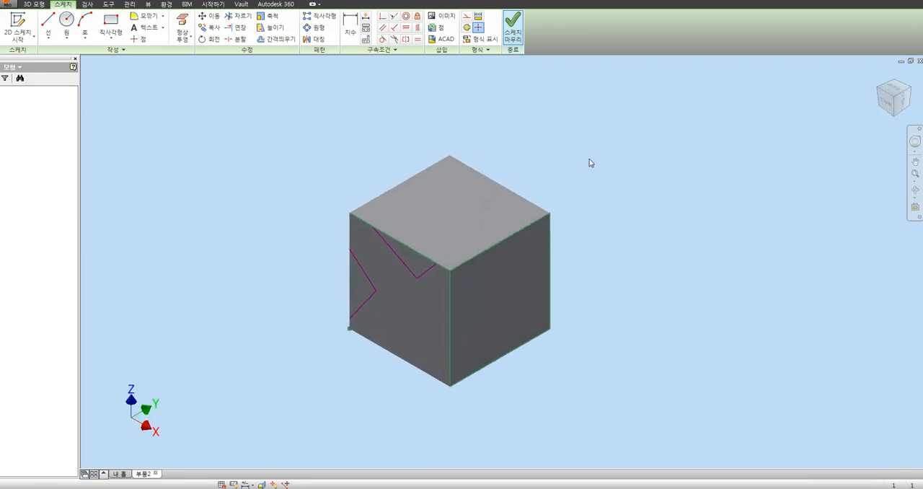
Step: Extrude the projected square on the cube's right-hand face 50 mm outward, and undo the extrusion
{"action": "left_click", "coordinate": [48, 26]}
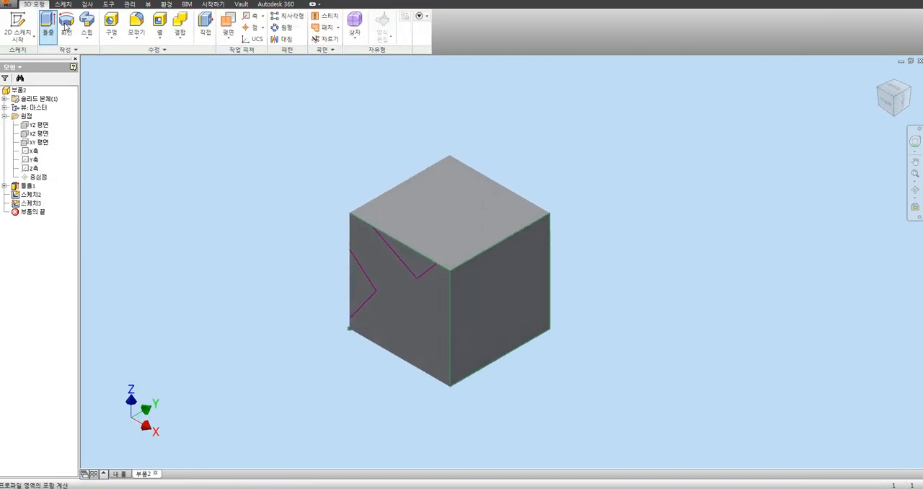
{"action": "left_click", "coordinate": [506, 288]}
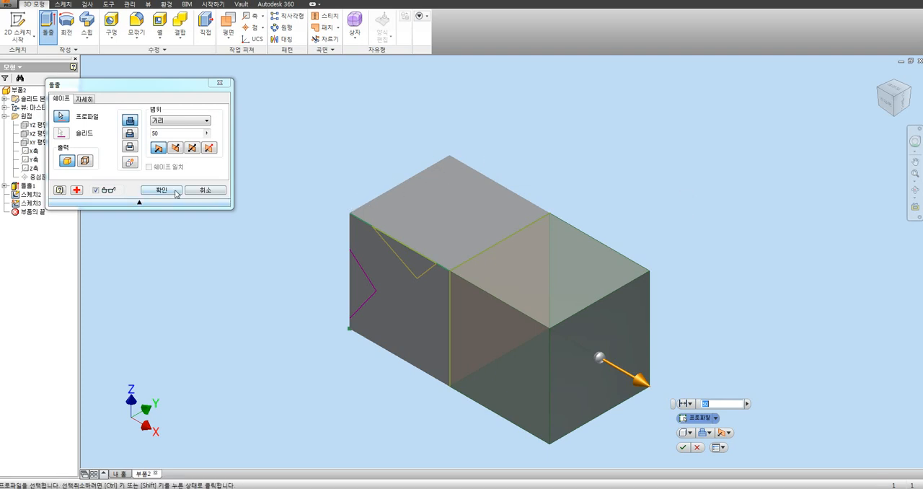
{"action": "left_click", "coordinate": [161, 191]}
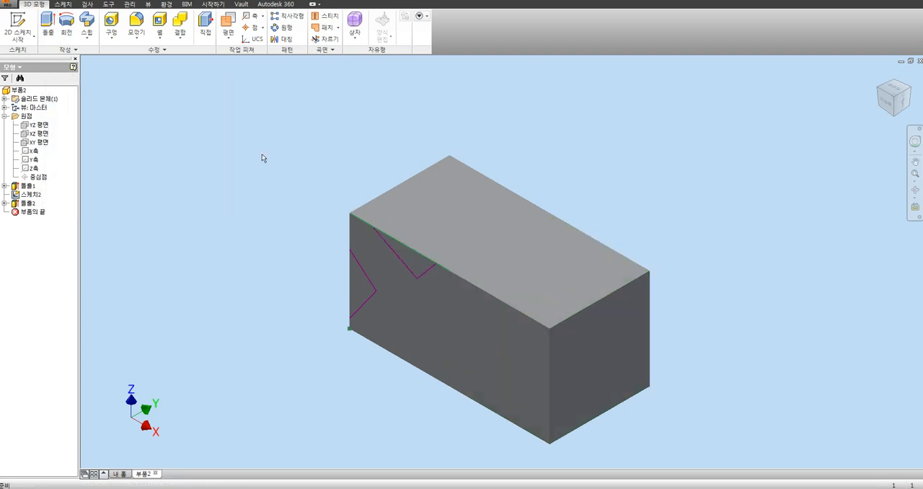
{"action": "key", "text": "ctrl+z"}
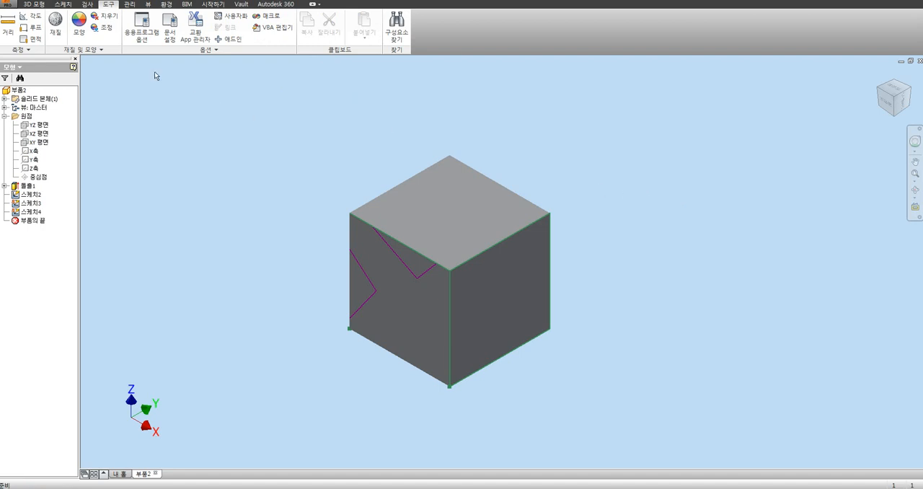
Step: Turn on 스케치 작성 및 편집 시 스케치 평면 보기 (look at sketch plane on sketch creation and edit) in the application options
{"action": "left_click", "coordinate": [143, 37]}
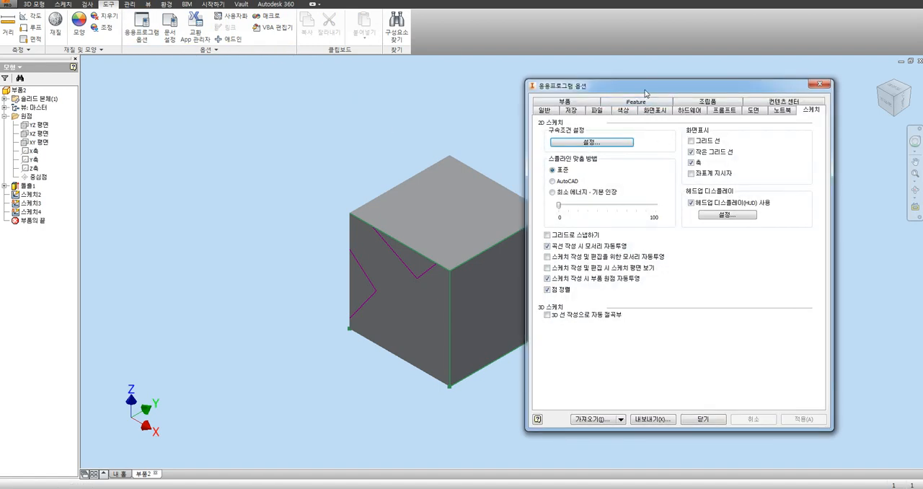
{"action": "left_click", "coordinate": [557, 258]}
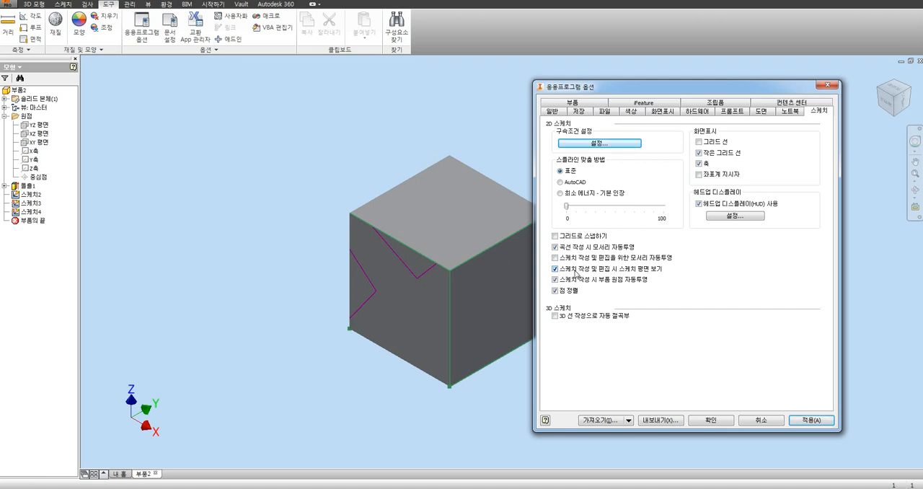
{"action": "left_click", "coordinate": [711, 420]}
Step: Create a 2D sketch on the cube's top face and finish it without drawing any geometry
{"action": "left_click", "coordinate": [64, 5]}
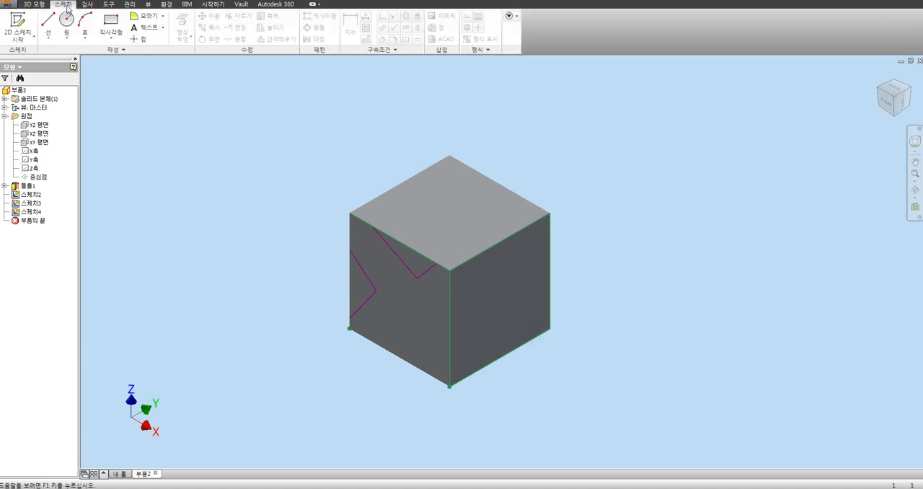
{"action": "left_click", "coordinate": [17, 26]}
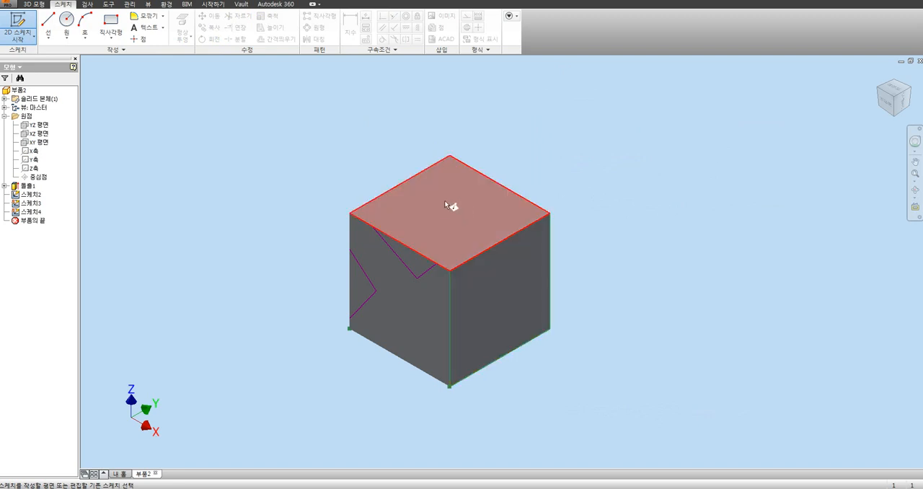
{"action": "left_click", "coordinate": [489, 210]}
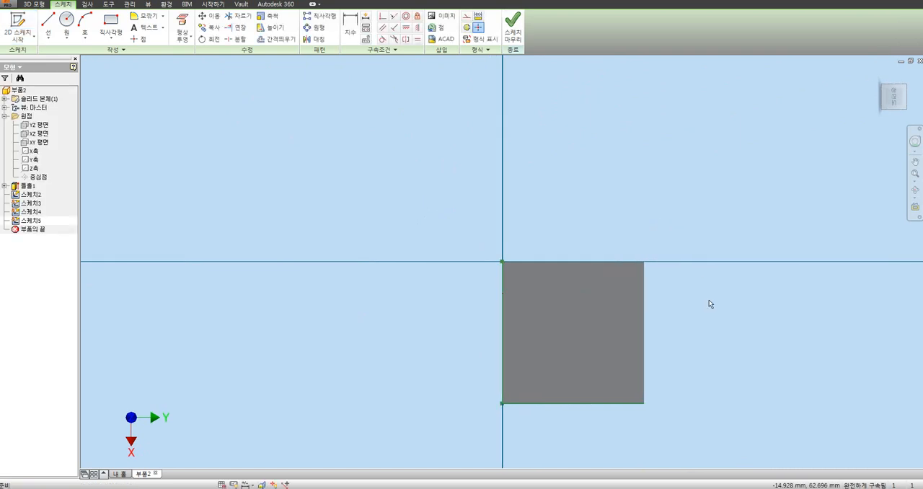
{"action": "left_click_drag", "start_coordinate": [448, 303], "coordinate": [687, 371]}
{"action": "right_click_drag", "start_coordinate": [678, 377], "coordinate": [689, 389]}
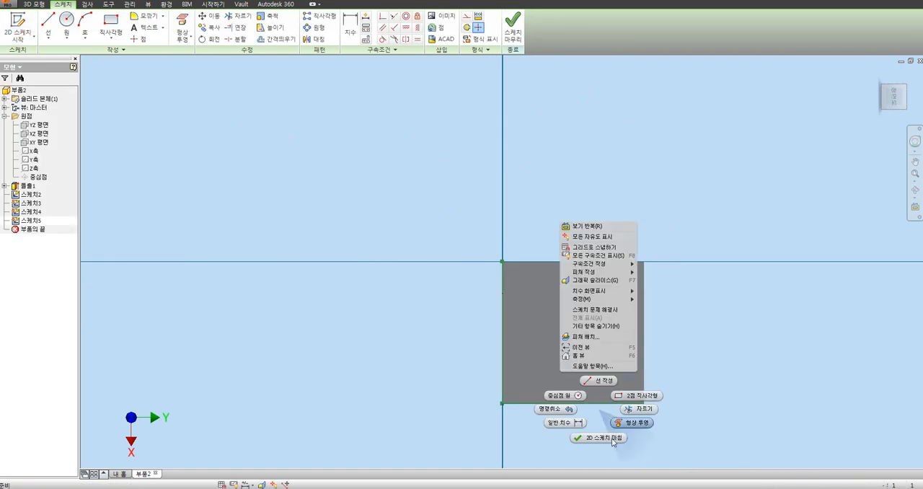
{"action": "left_click", "coordinate": [446, 318]}
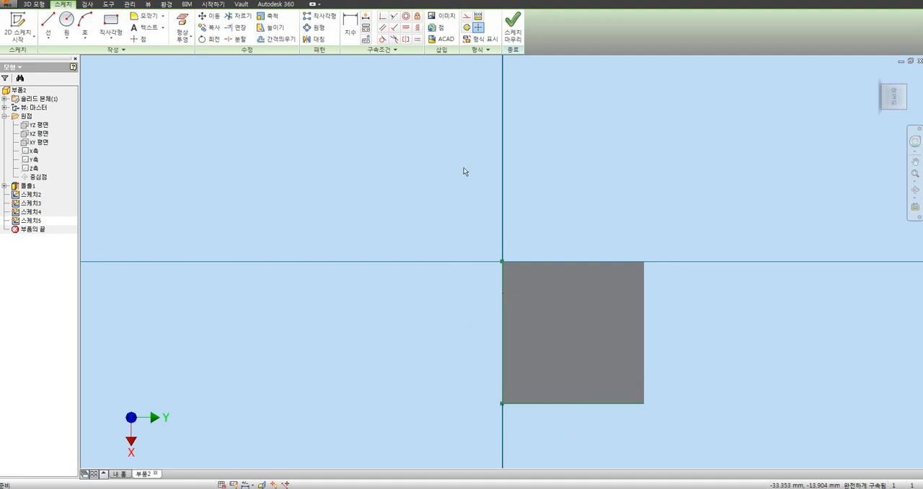
{"action": "left_click", "coordinate": [513, 29]}
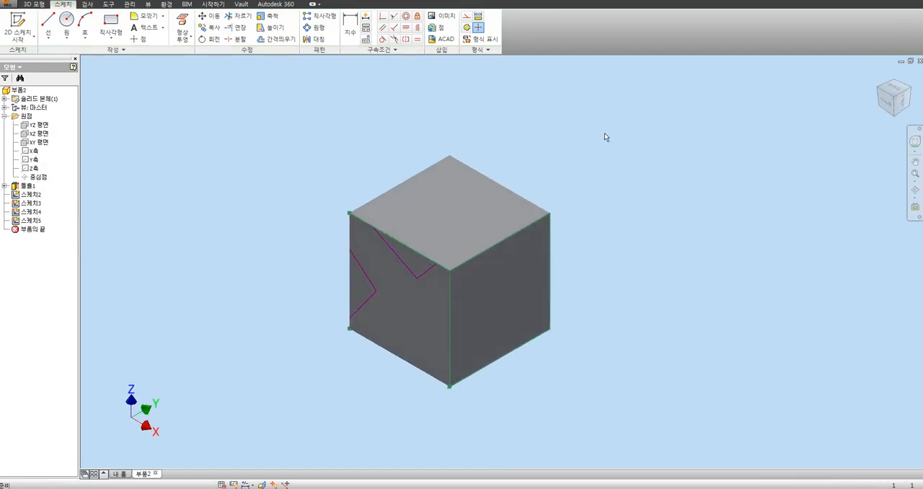
Step: Turn off 스케치 작성 및 편집 시 스케치 평면 보기 (look at sketch plane on sketch creation and edit) and apply the change
{"action": "left_click", "coordinate": [108, 5]}
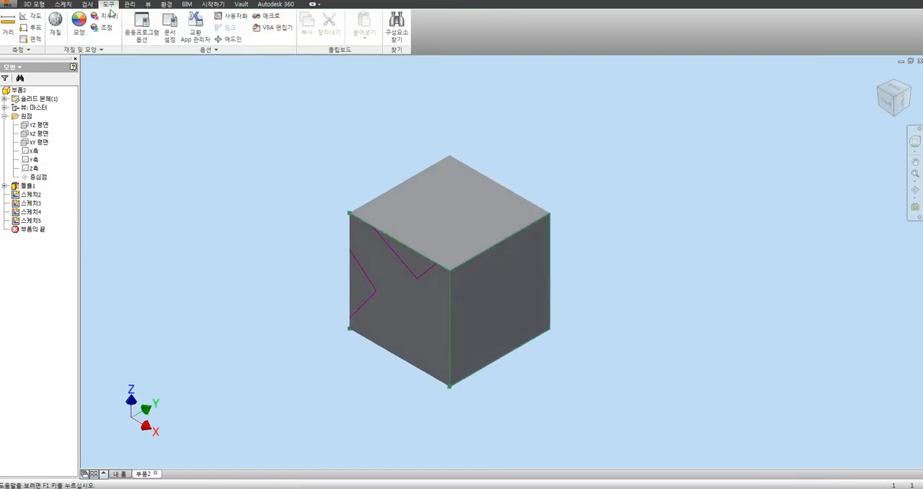
{"action": "left_click", "coordinate": [142, 33]}
{"action": "left_click", "coordinate": [568, 271]}
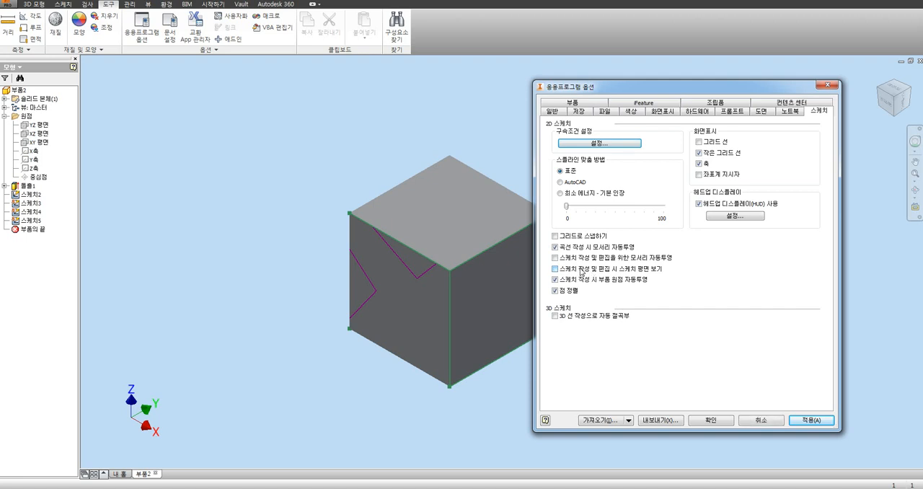
{"action": "left_click", "coordinate": [811, 420]}
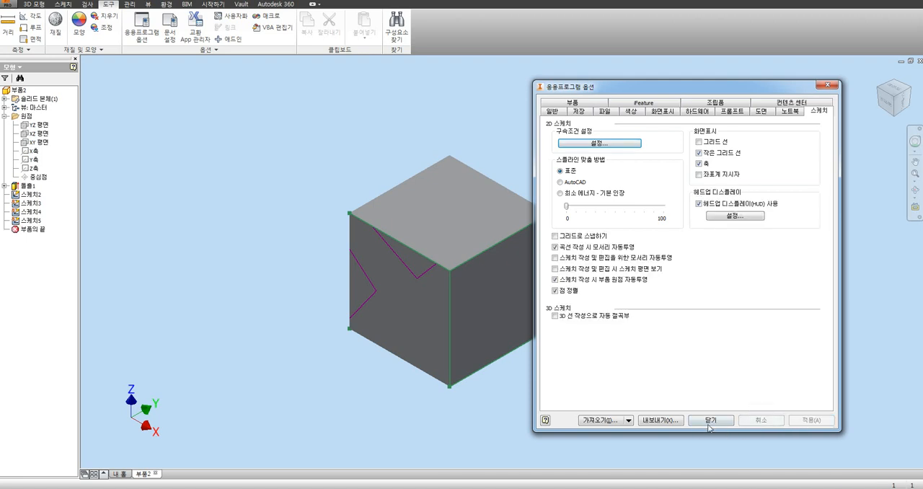
{"action": "left_click", "coordinate": [712, 419]}
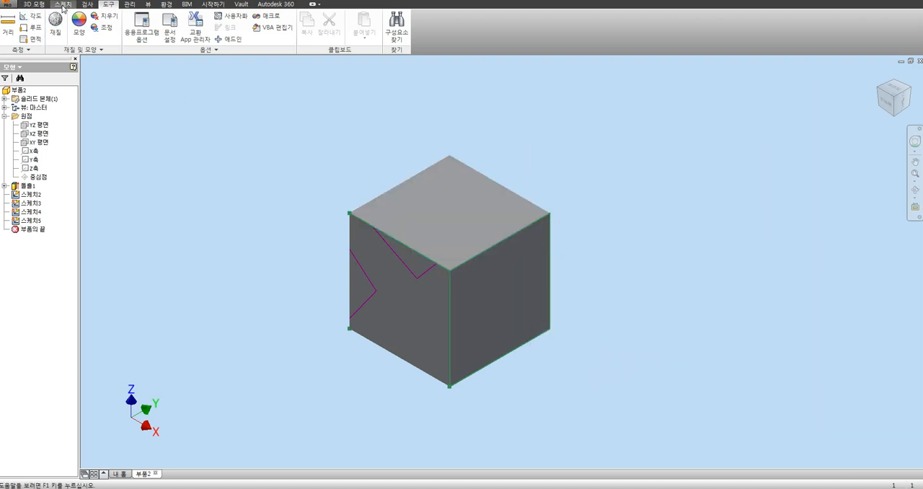
Step: Start another 2D sketch on the cube's top face and draw two small separate rectangles on it
{"action": "left_click", "coordinate": [63, 5]}
{"action": "left_click", "coordinate": [17, 25]}
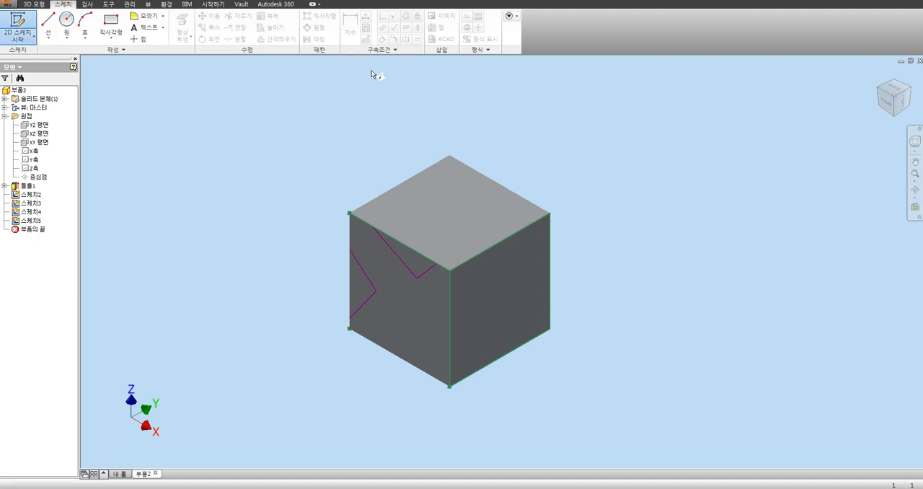
{"action": "left_click", "coordinate": [441, 211]}
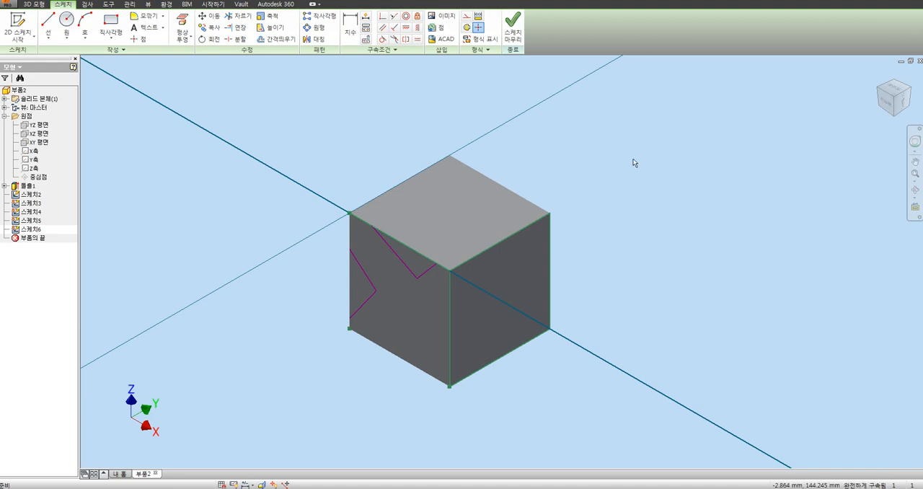
{"action": "left_click", "coordinate": [110, 25]}
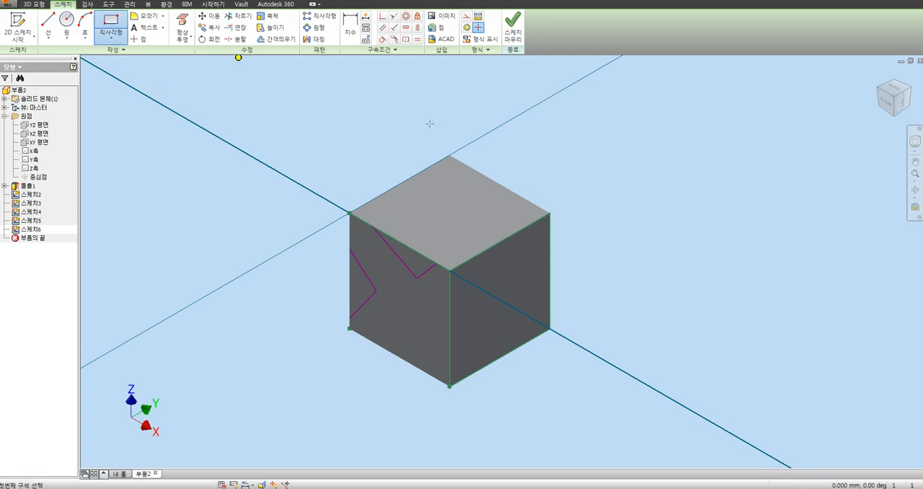
{"action": "left_click", "coordinate": [477, 205]}
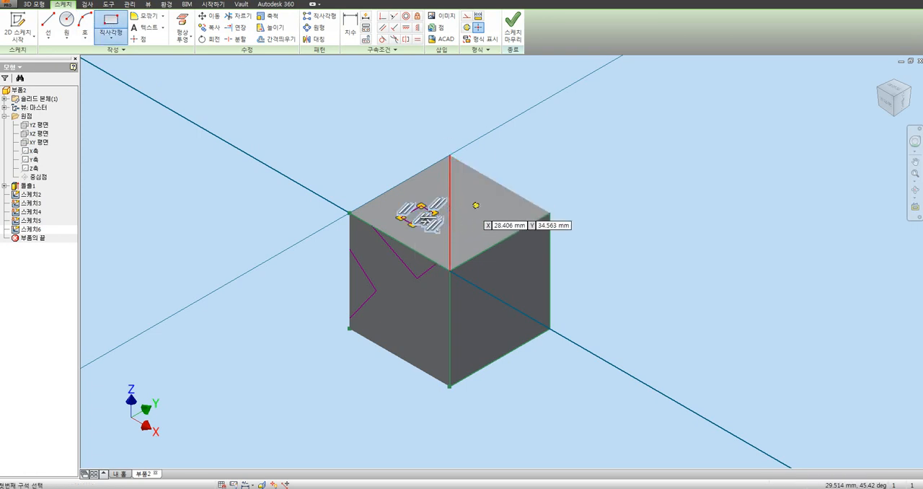
{"action": "left_click", "coordinate": [507, 203]}
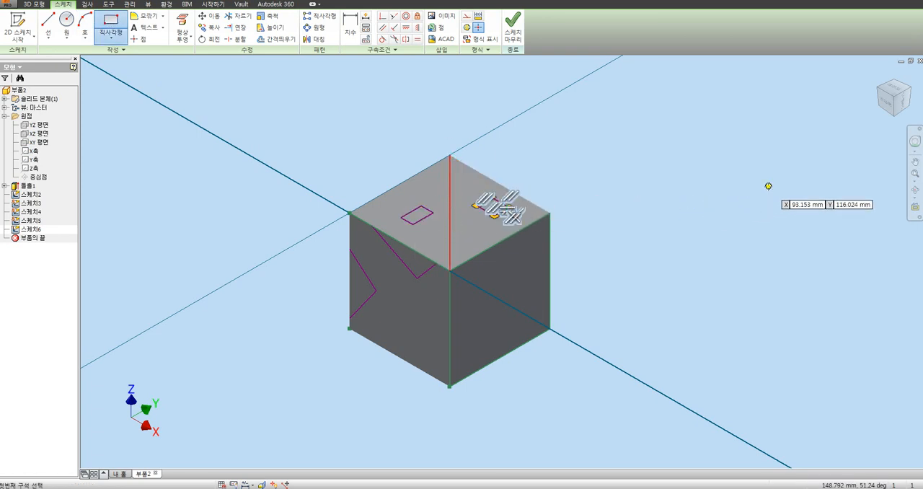
Step: End the rectangle command and finish the two-rectangle sketch on the cube's top face
{"action": "left_click", "coordinate": [894, 90]}
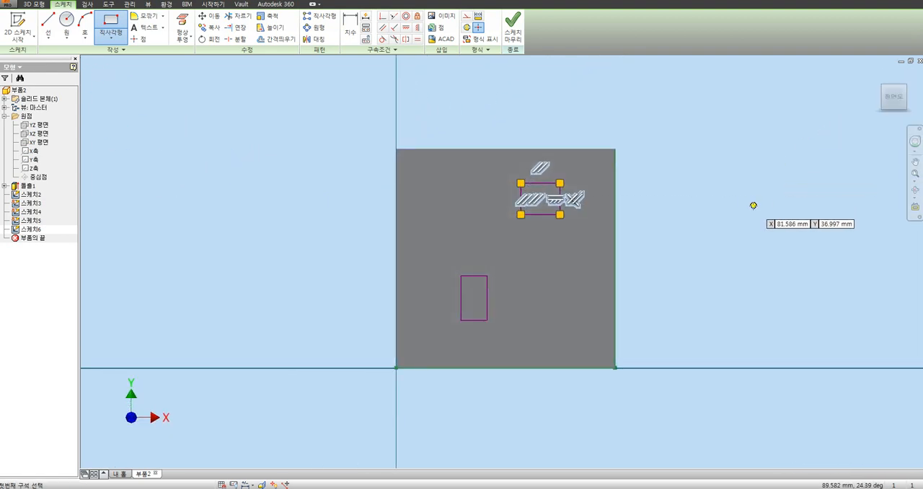
{"action": "key", "text": "Escape"}
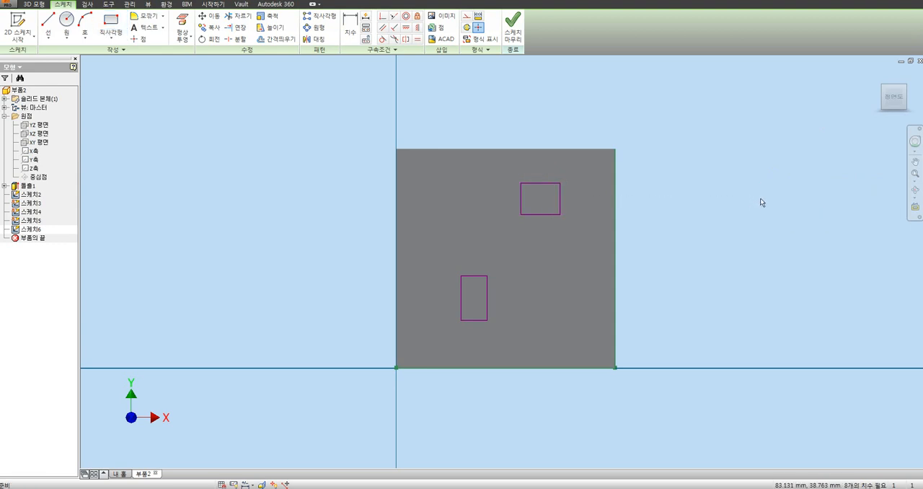
{"action": "key", "text": "F6"}
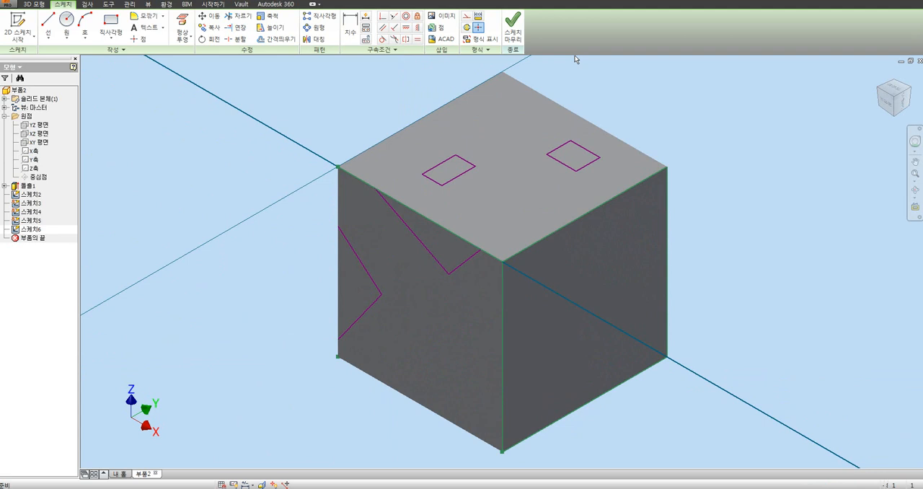
{"action": "left_click", "coordinate": [513, 28]}
{"action": "scroll", "coordinate": [514, 231], "scroll_direction": "down", "scroll_amount": 5}
{"action": "middle_click_drag", "start_coordinate": [514, 230], "coordinate": [472, 243]}
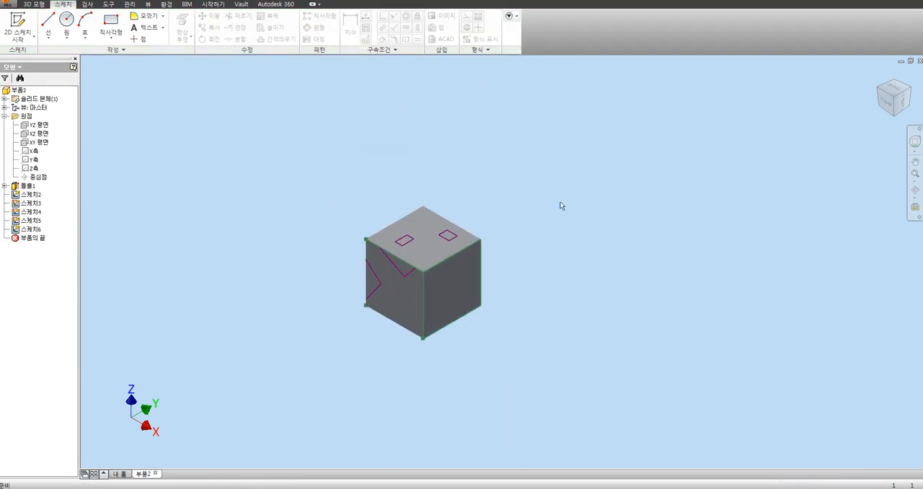
Step: Turn on 스케치 작성 및 편집 시 스케치 평면 보기 (look at sketch plane) and 그리드 선 (grid lines) in the sketch application options
{"action": "left_click", "coordinate": [108, 5]}
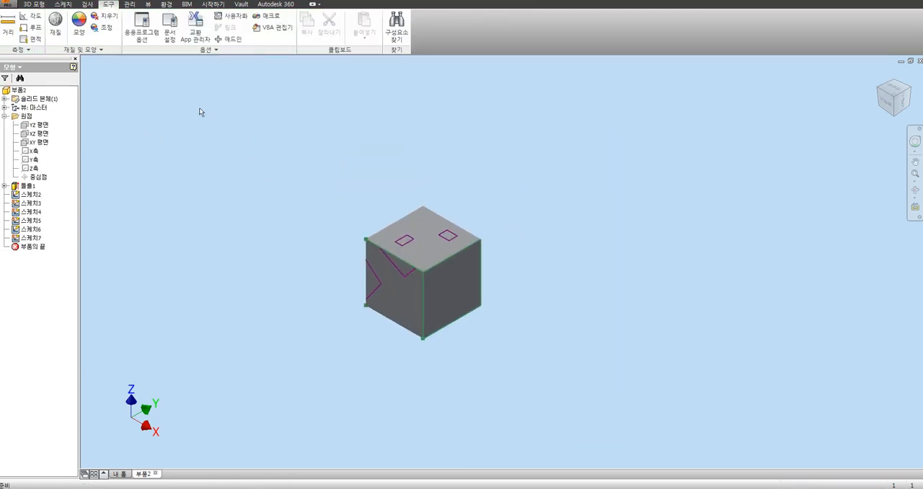
{"action": "left_click", "coordinate": [142, 32]}
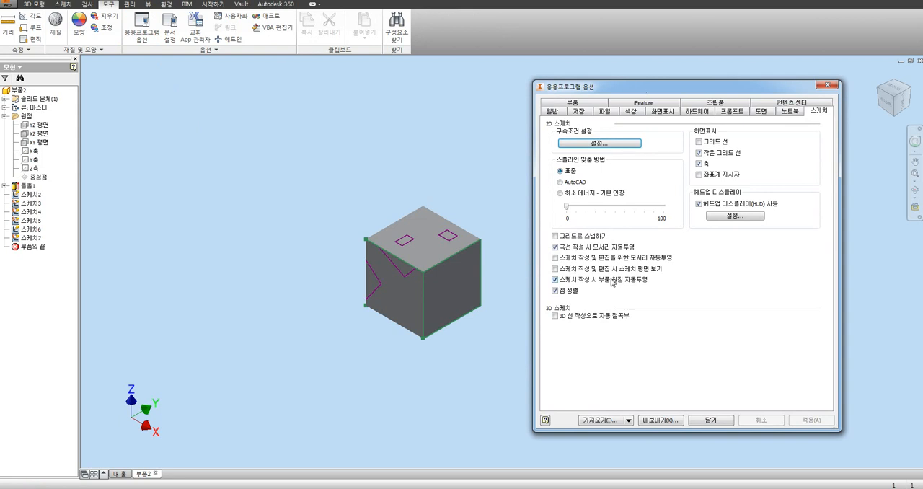
{"action": "left_click", "coordinate": [568, 270]}
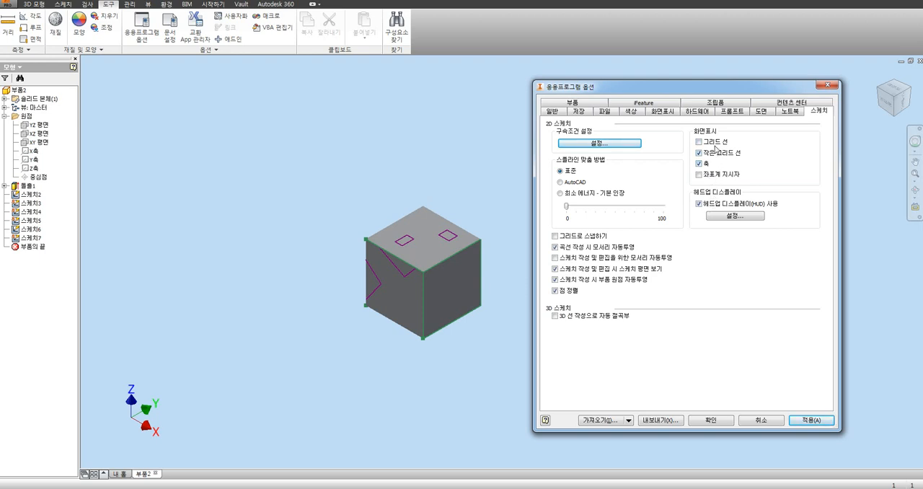
{"action": "left_click", "coordinate": [709, 143]}
{"action": "left_click", "coordinate": [713, 422]}
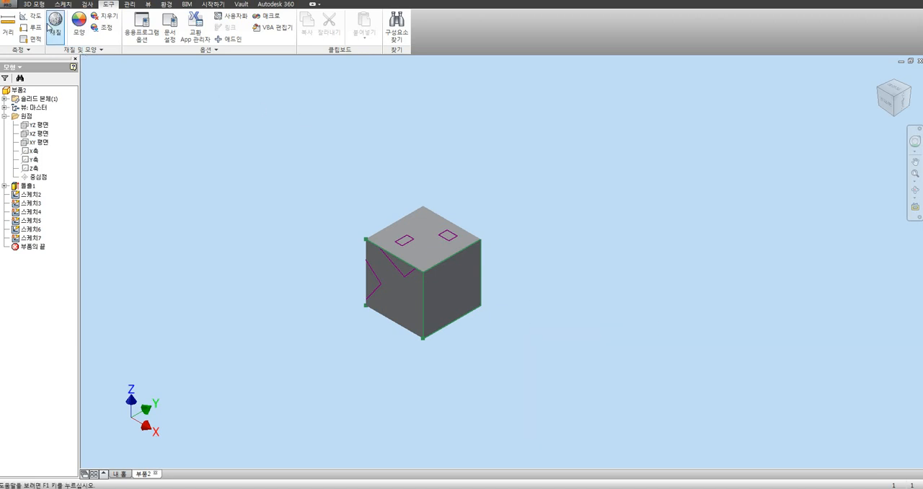
Step: Start a new 2D sketch on the cube's top face
{"action": "left_click", "coordinate": [34, 4]}
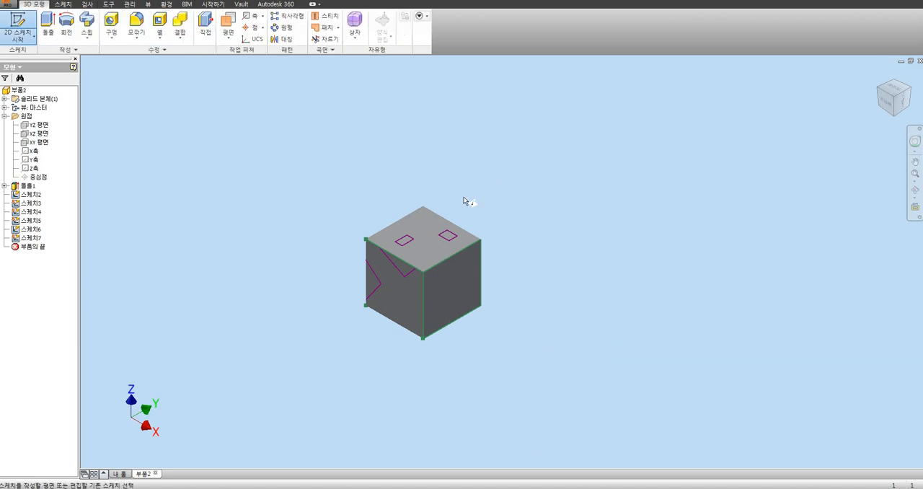
{"action": "left_click", "coordinate": [431, 245]}
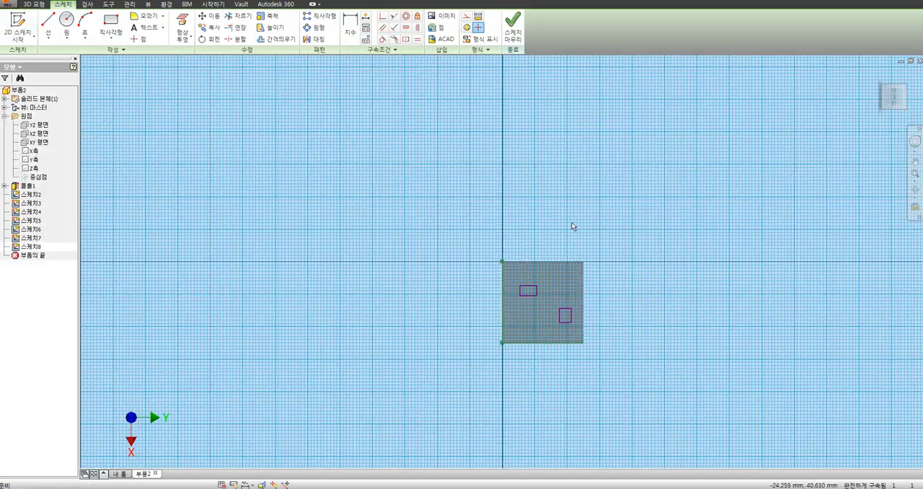
{"action": "left_click", "coordinate": [503, 112]}
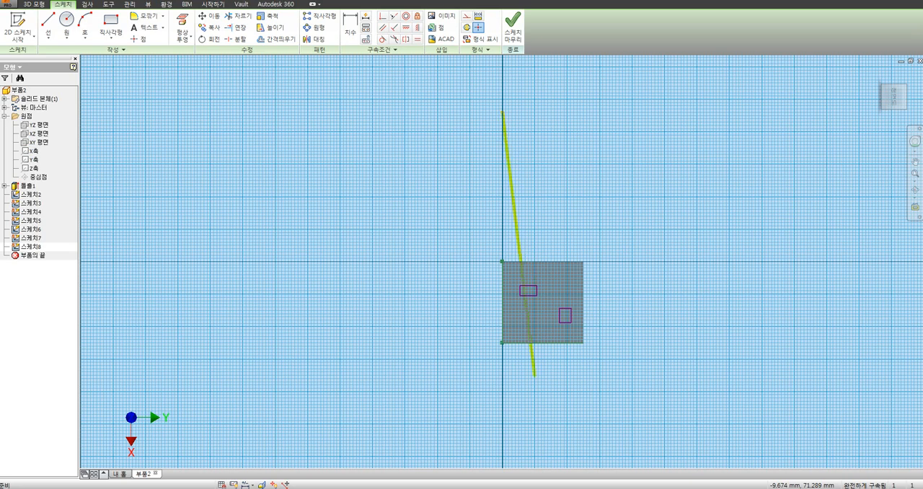
{"action": "left_click", "coordinate": [387, 261]}
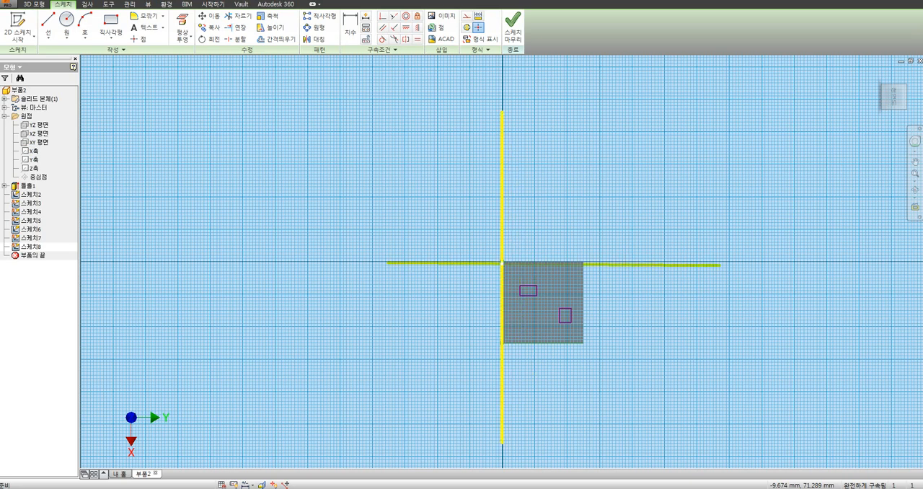
{"action": "left_click", "coordinate": [729, 262]}
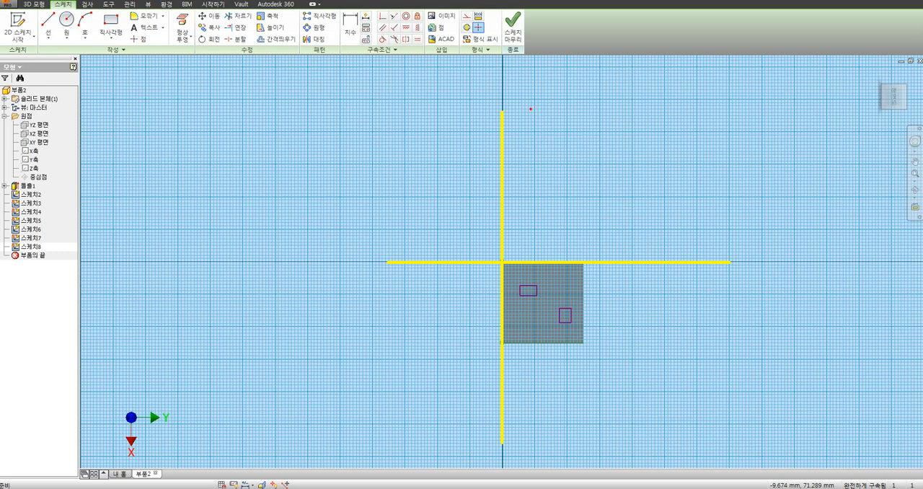
{"action": "left_click", "coordinate": [533, 100]}
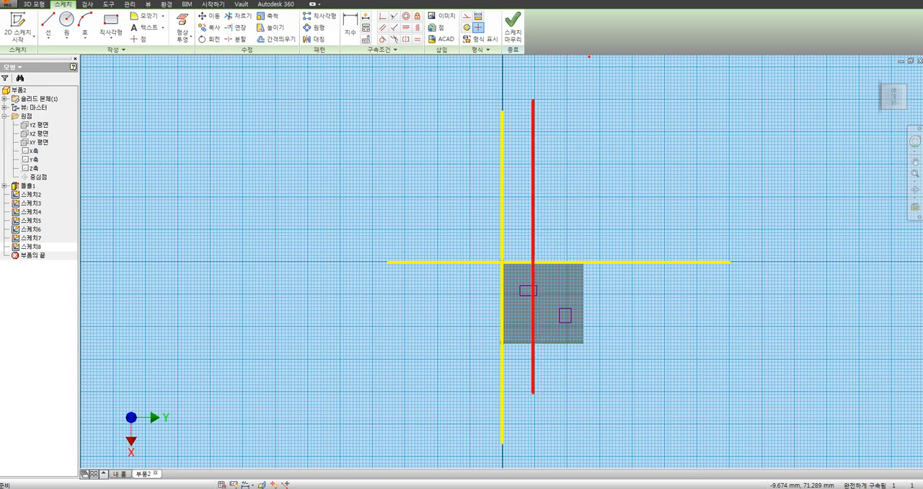
{"action": "left_click", "coordinate": [570, 99]}
{"action": "left_click", "coordinate": [569, 411]}
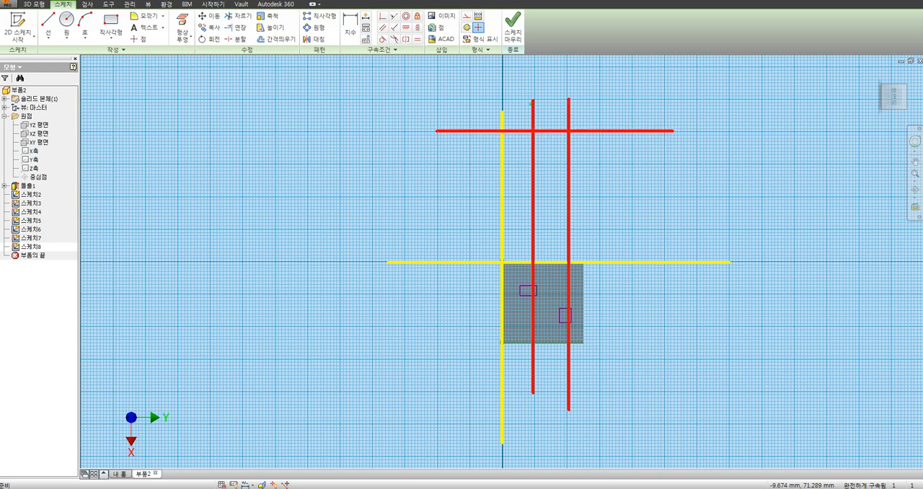
{"action": "left_click_drag", "start_coordinate": [528, 108], "coordinate": [580, 109], "text": "shift"}
{"action": "key", "text": "Escape"}
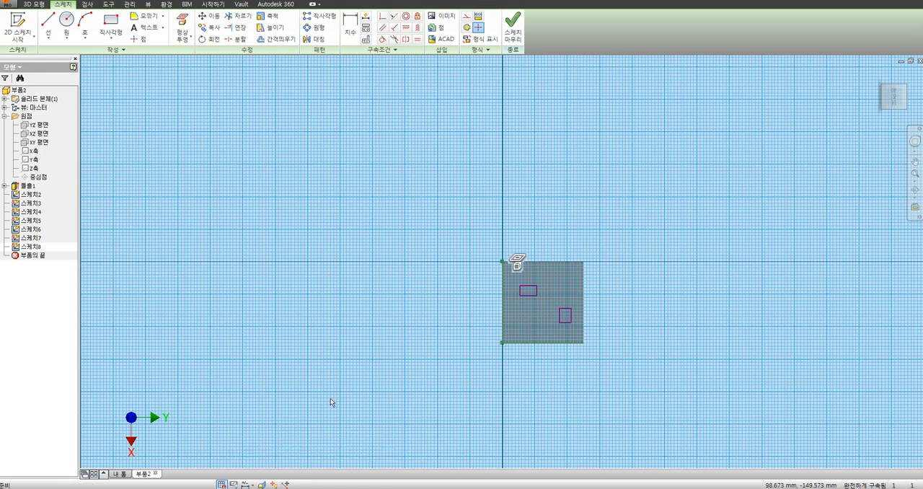
{"action": "left_click", "coordinate": [48, 23]}
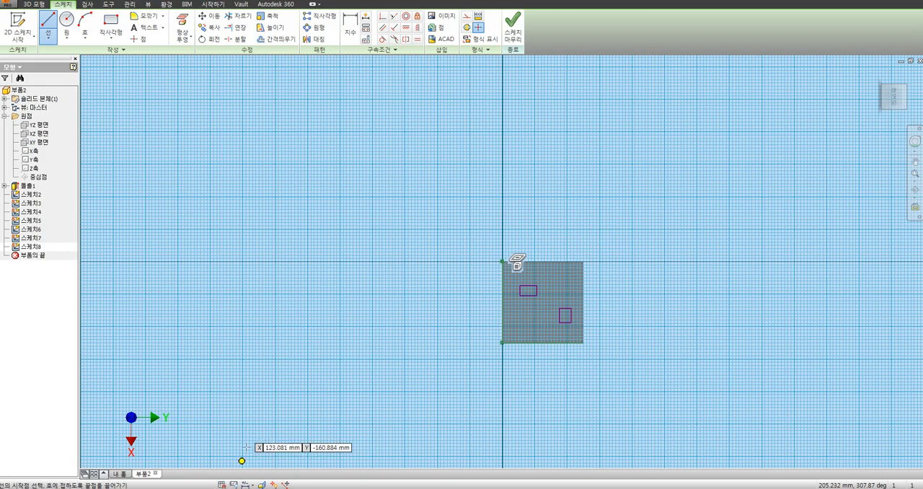
Step: Turn off 작은 그리드 선 (minor grid lines) in the sketch application options and accept the change
{"action": "left_click", "coordinate": [108, 5]}
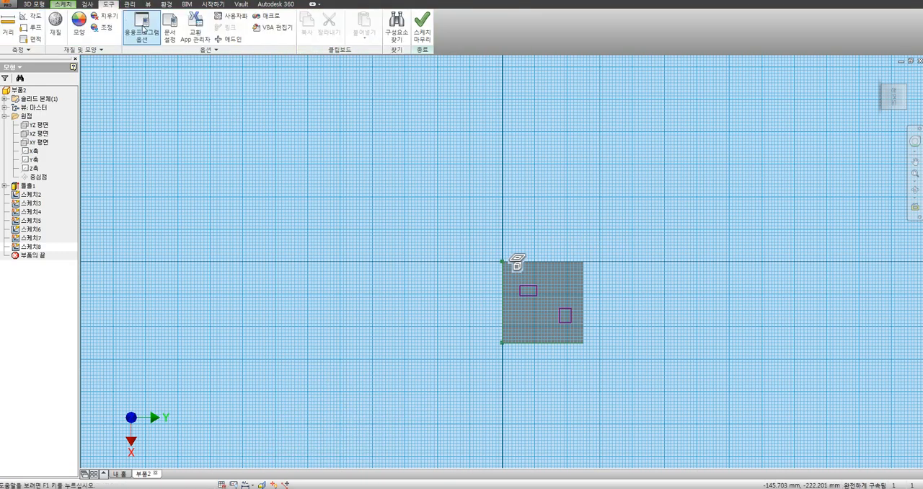
{"action": "left_click", "coordinate": [142, 29]}
{"action": "left_click_drag", "start_coordinate": [679, 89], "coordinate": [572, 90]}
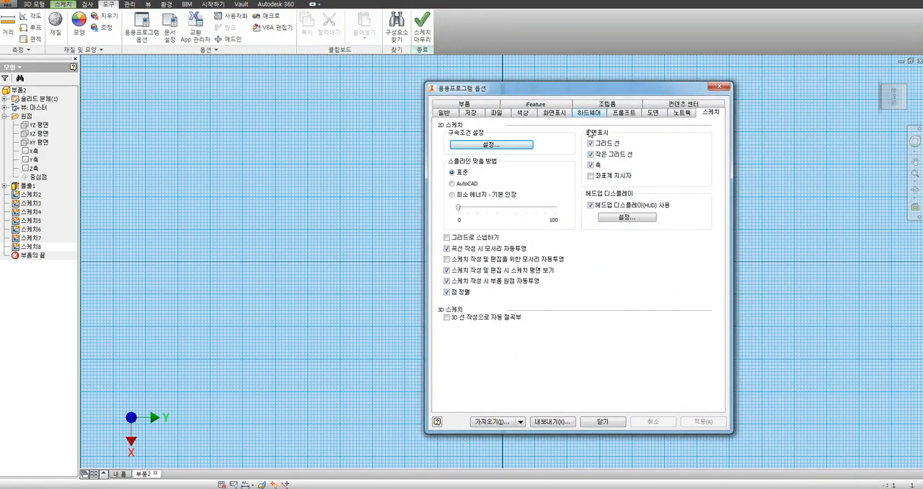
{"action": "left_click", "coordinate": [606, 155]}
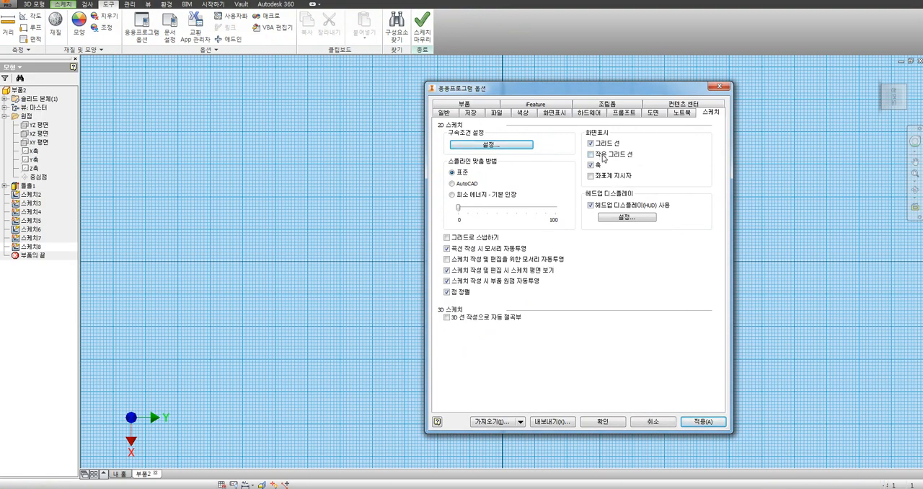
{"action": "left_click", "coordinate": [604, 422]}
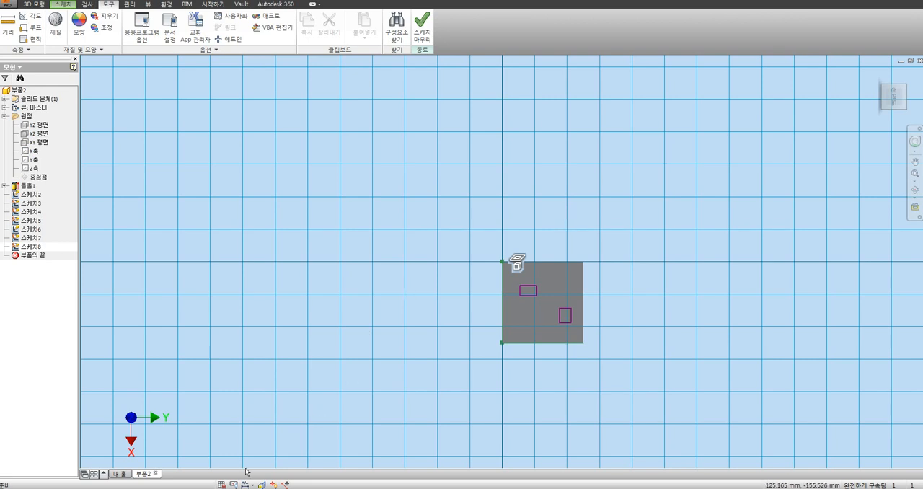
Step: Turn off 그리드 선 (grid lines) and 축 (axes) in the sketch application options and accept the change
{"action": "left_click", "coordinate": [143, 29]}
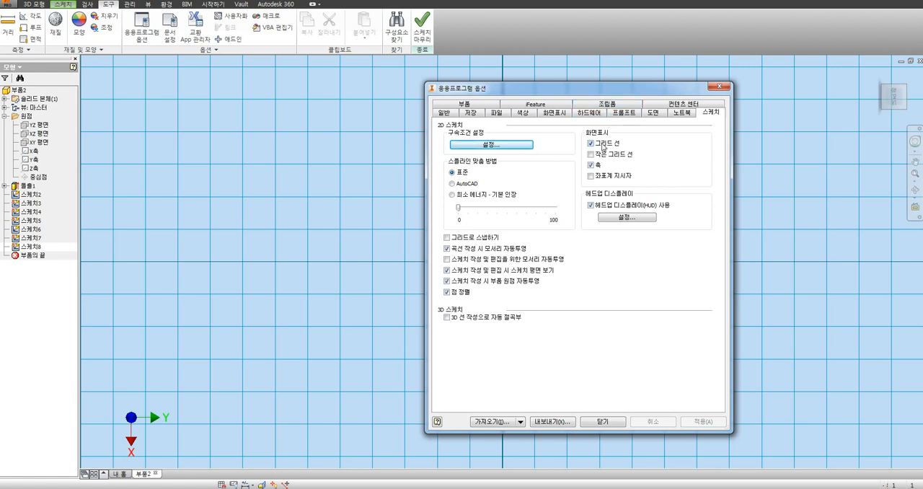
{"action": "left_click", "coordinate": [604, 147]}
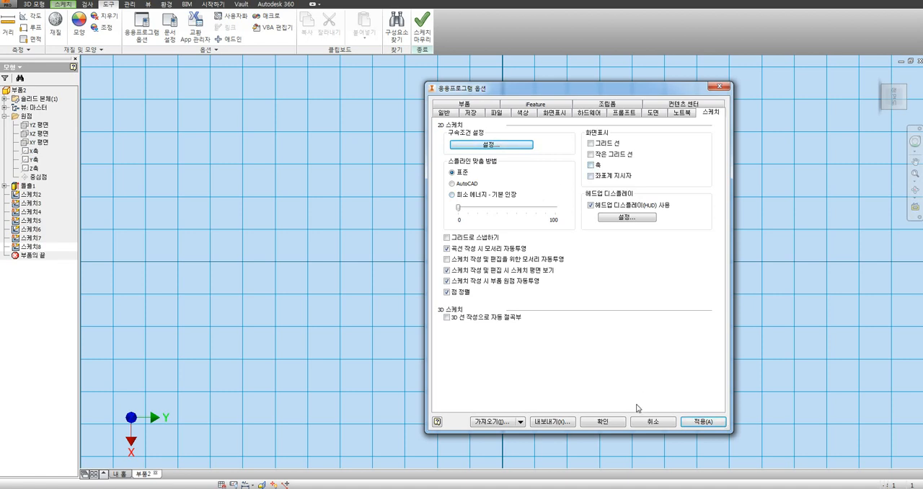
{"action": "left_click", "coordinate": [604, 422]}
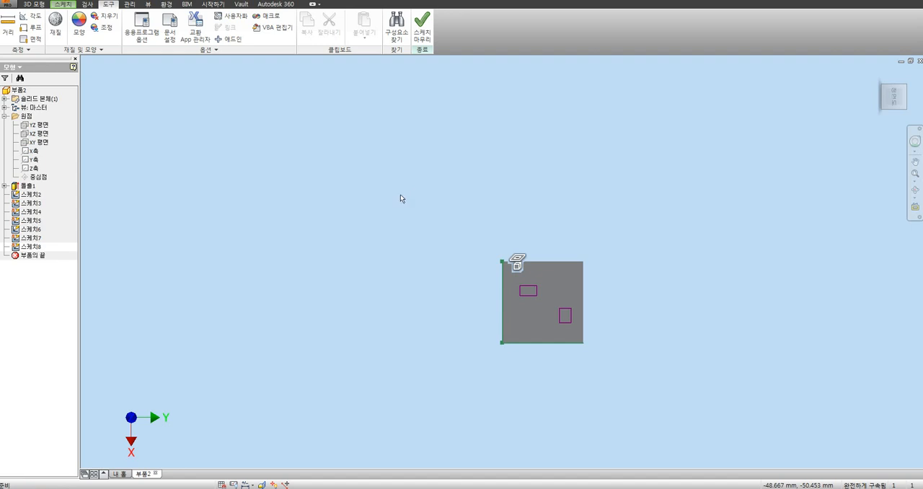
{"action": "left_click", "coordinate": [32, 250]}
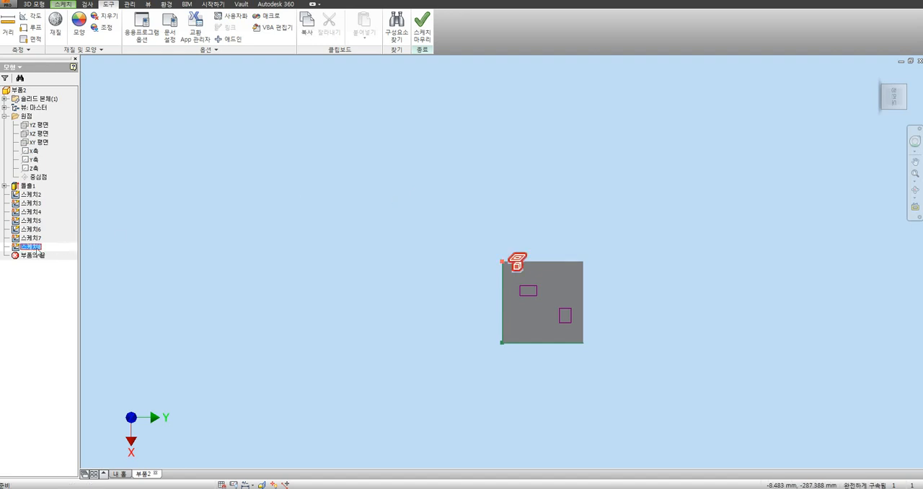
{"action": "right_click", "coordinate": [36, 246]}
{"action": "left_click", "coordinate": [31, 188]}
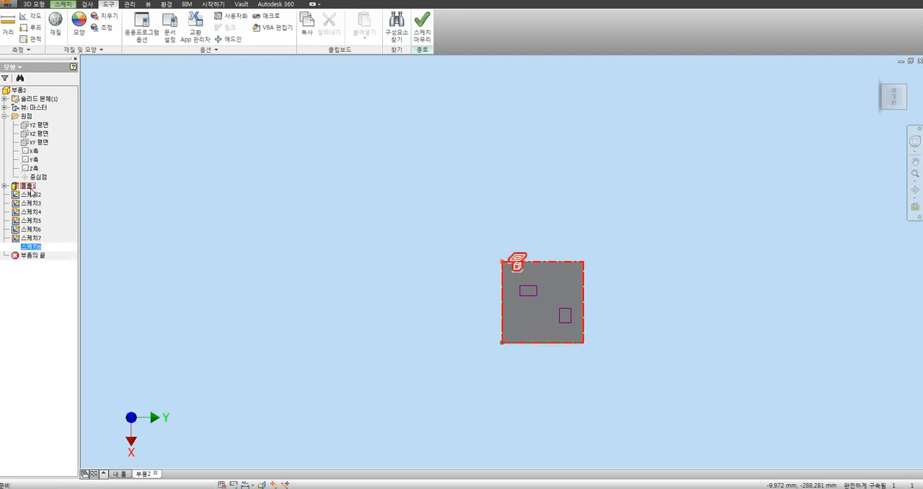
{"action": "left_click", "coordinate": [30, 188]}
{"action": "right_click", "coordinate": [30, 188]}
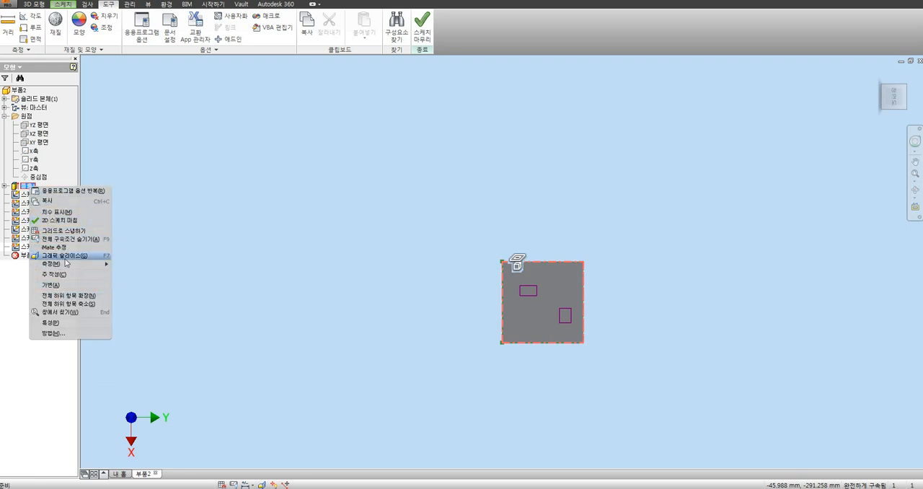
{"action": "left_click", "coordinate": [27, 187]}
{"action": "right_click", "coordinate": [28, 186]}
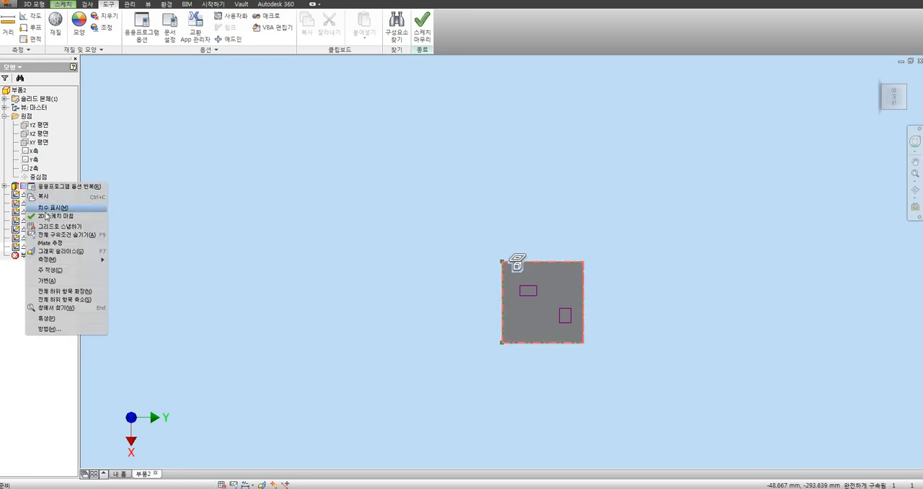
{"action": "left_click", "coordinate": [344, 111]}
Step: Finish the open sketch and delete the cube's extrusion together with its consumed and dependent sketches
{"action": "left_click", "coordinate": [425, 38]}
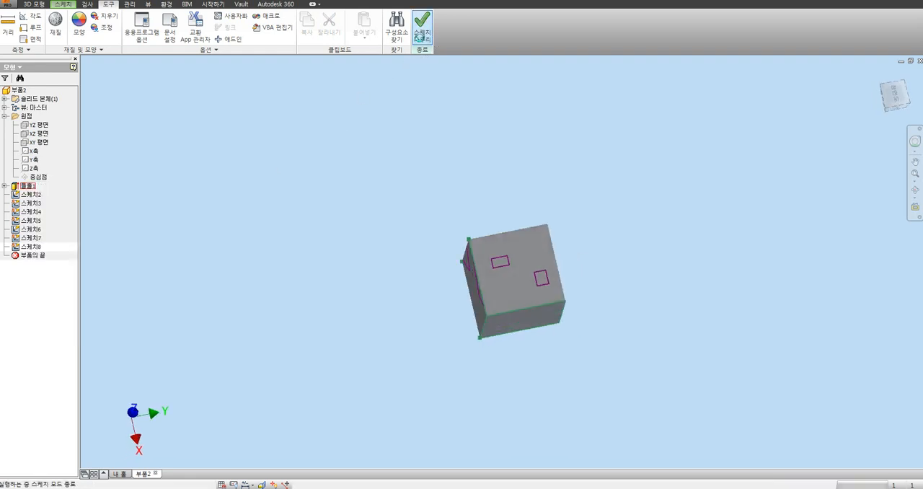
{"action": "right_click", "coordinate": [28, 186]}
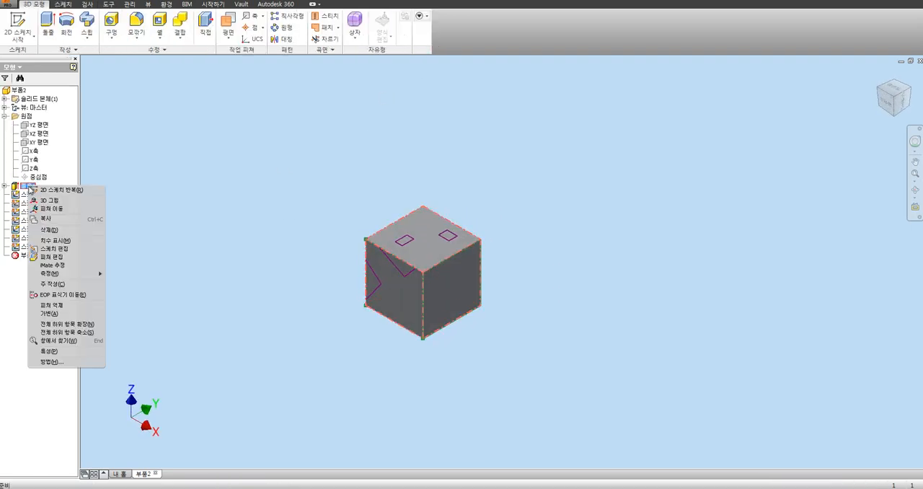
{"action": "left_click", "coordinate": [49, 230]}
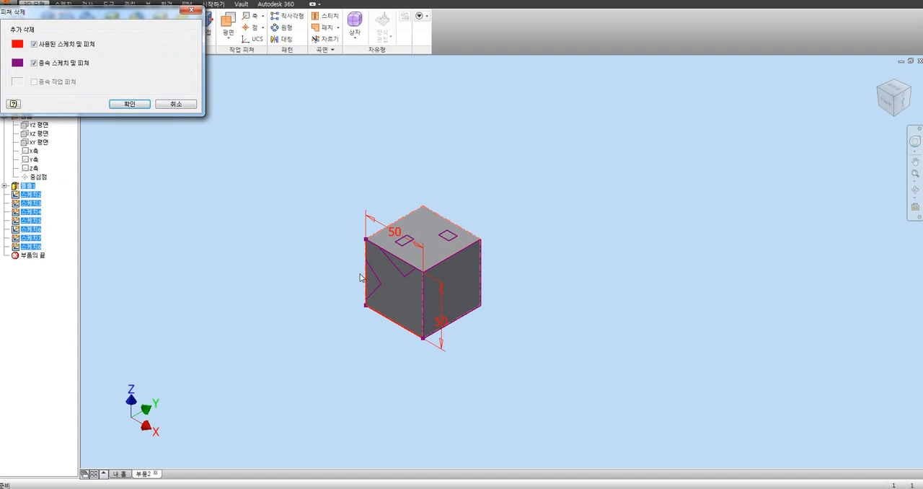
{"action": "left_click", "coordinate": [130, 104]}
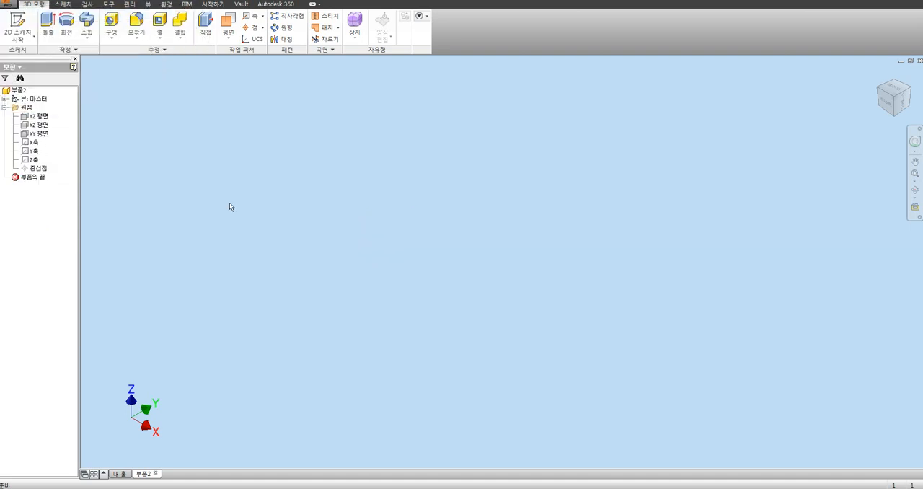
Step: On a new XZ-plane sketch, draw a closed rectangle of lines about 66.5 mm wide and 47.5 mm high from the origin
{"action": "left_click", "coordinate": [41, 125]}
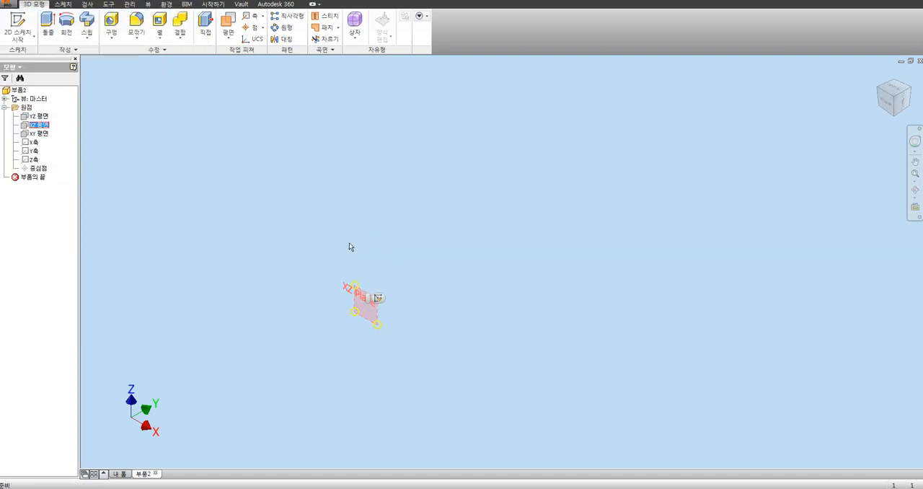
{"action": "left_click", "coordinate": [376, 298]}
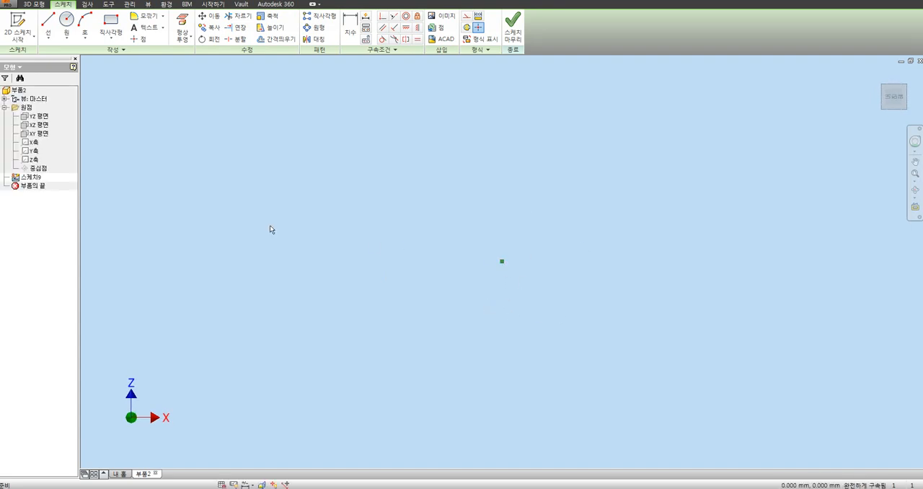
{"action": "left_click", "coordinate": [48, 22]}
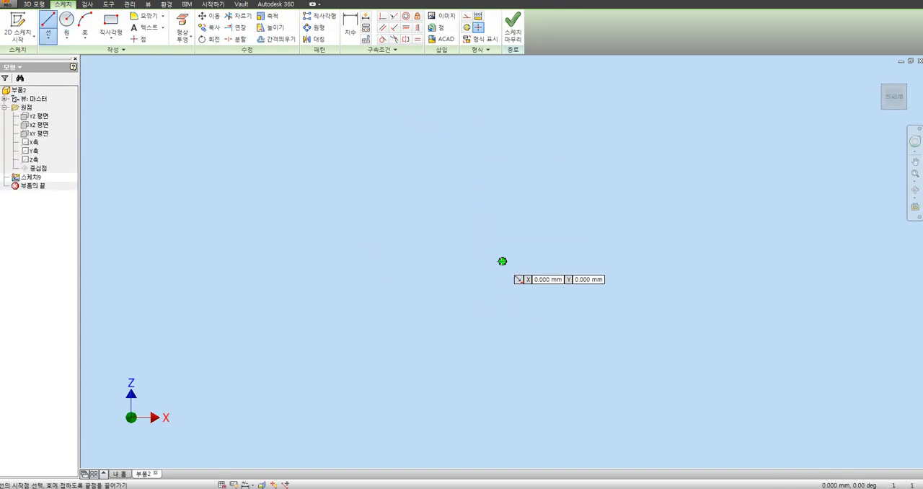
{"action": "left_click", "coordinate": [503, 262]}
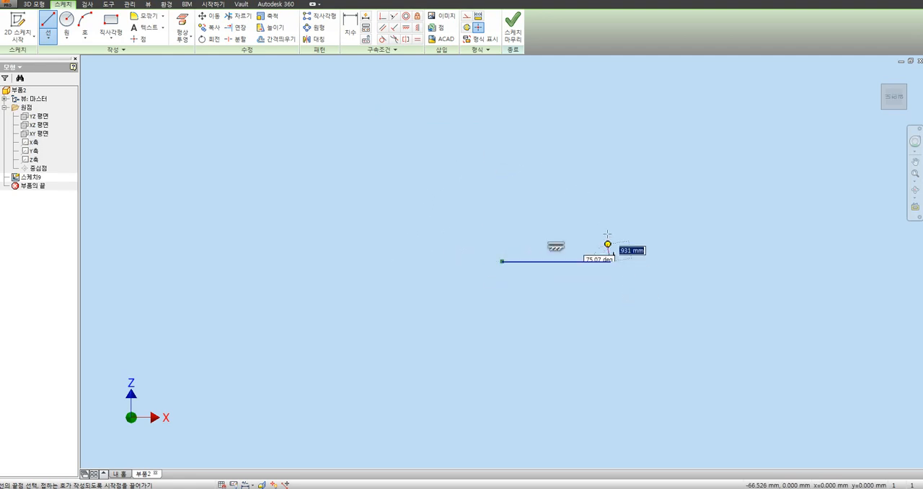
{"action": "left_click", "coordinate": [610, 261]}
{"action": "left_click", "coordinate": [610, 184]}
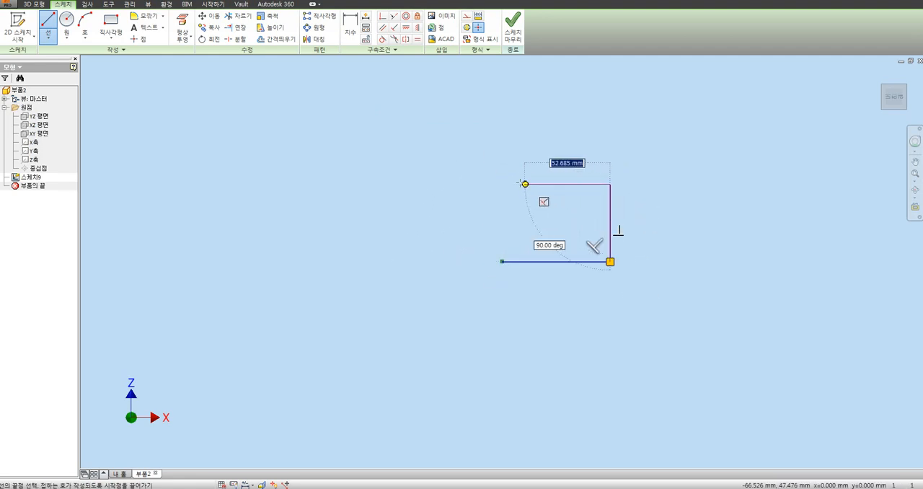
{"action": "left_click", "coordinate": [503, 184]}
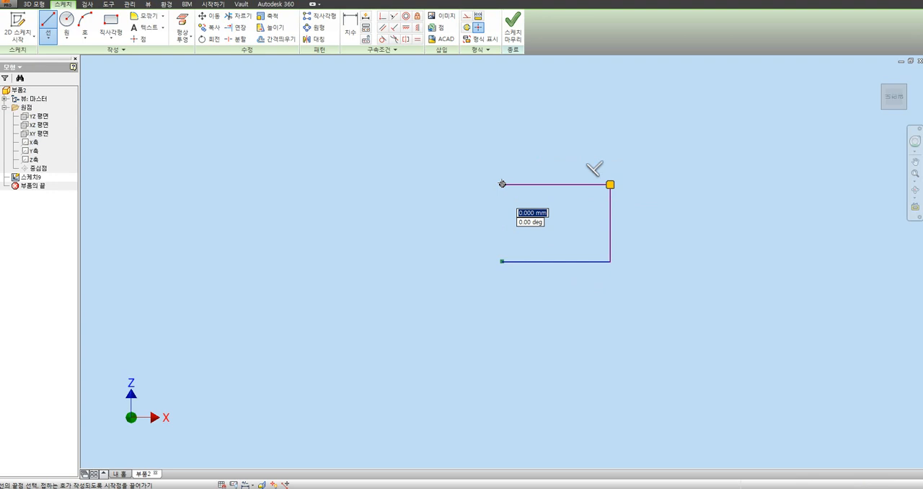
{"action": "left_click", "coordinate": [503, 261]}
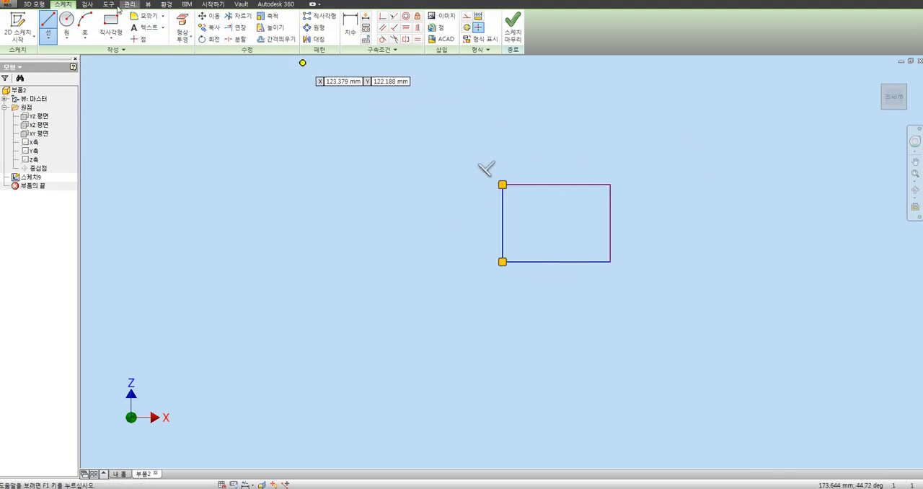
Step: Turn on 축 (axes) in the sketch application options and accept the change
{"action": "left_click", "coordinate": [109, 5]}
{"action": "left_click", "coordinate": [142, 29]}
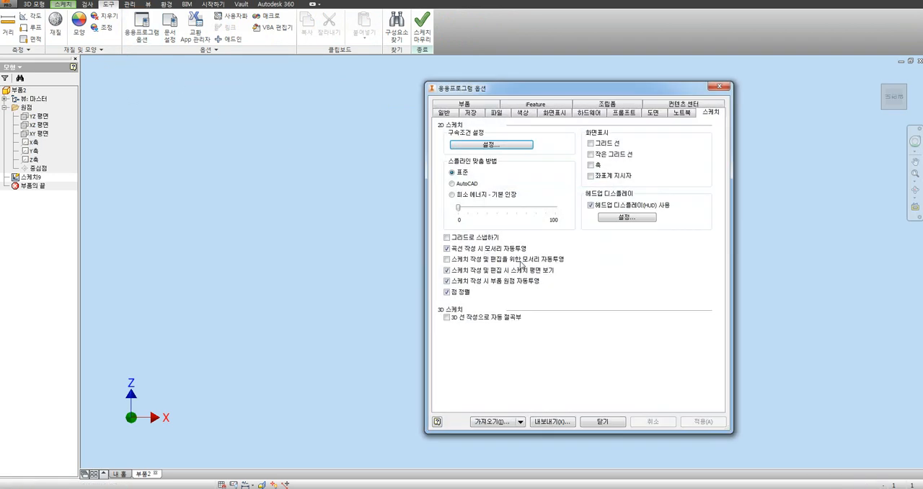
{"action": "left_click", "coordinate": [592, 165]}
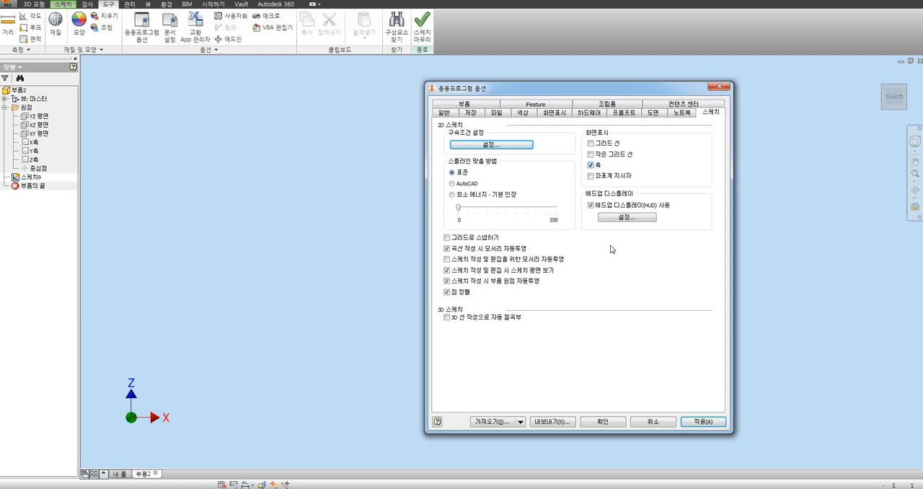
{"action": "left_click", "coordinate": [606, 422]}
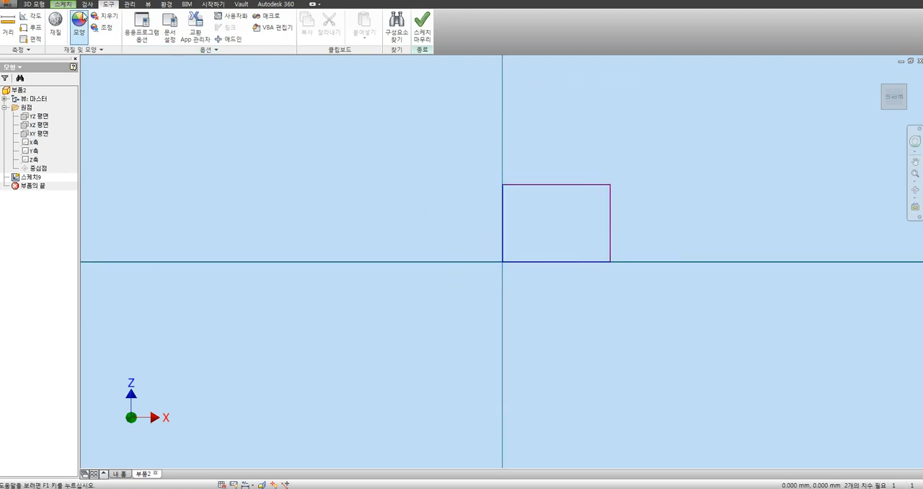
Step: Dimension the rectangle's upper edge and set its length to 70 mm
{"action": "left_click", "coordinate": [63, 3]}
{"action": "key", "text": "d"}
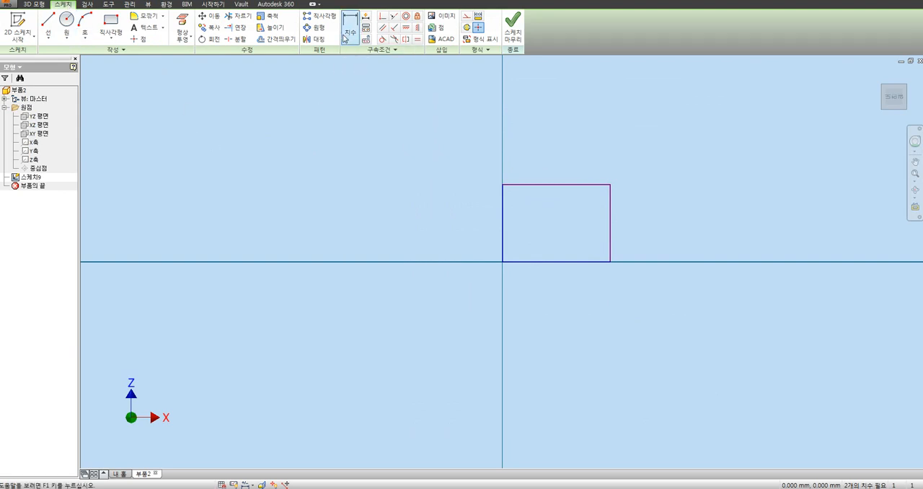
{"action": "left_click", "coordinate": [537, 185]}
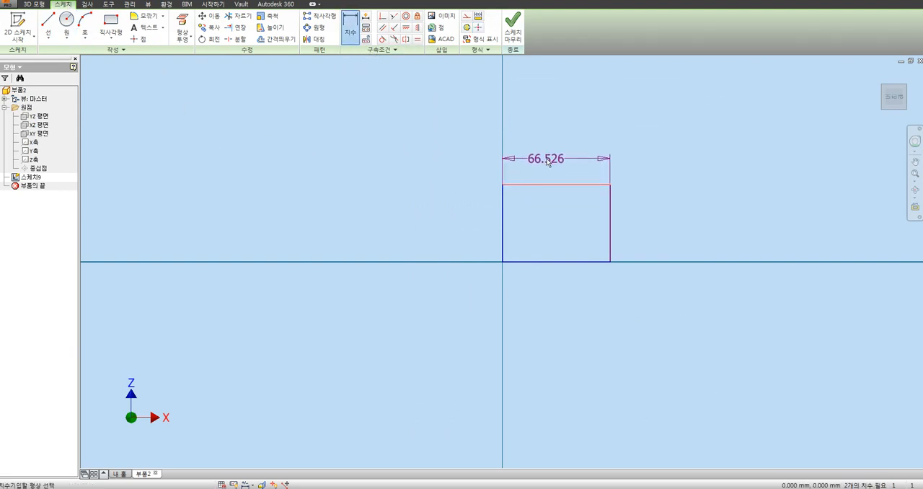
{"action": "left_click", "coordinate": [537, 160]}
{"action": "left_click_drag", "start_coordinate": [547, 181], "coordinate": [552, 131]}
{"action": "type", "text": "70"}
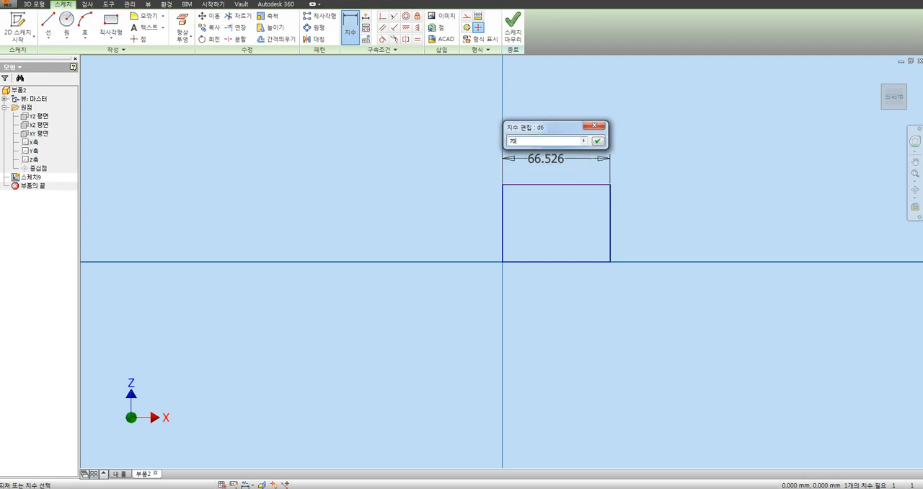
{"action": "key", "text": "Return"}
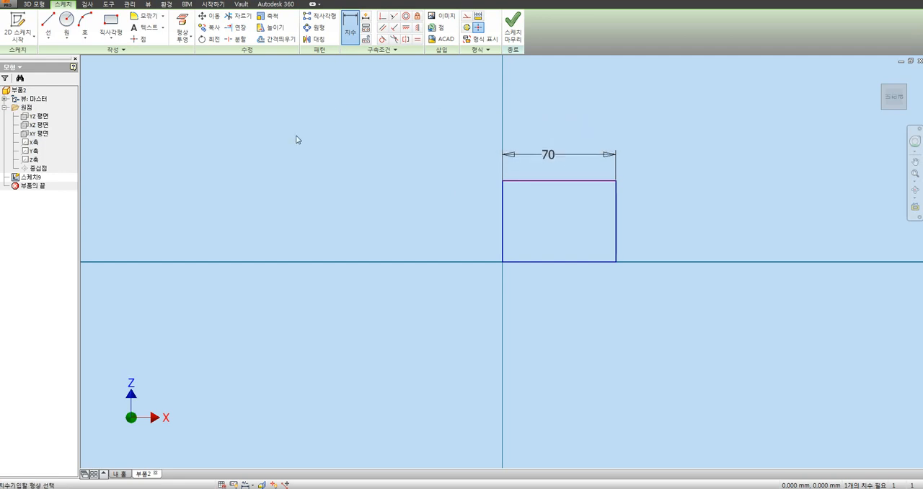
Step: Dimension the rectangle's left edge, then reopen the dimension for editing and dismiss it without entering a value
{"action": "left_click", "coordinate": [504, 212]}
{"action": "left_click", "coordinate": [462, 230]}
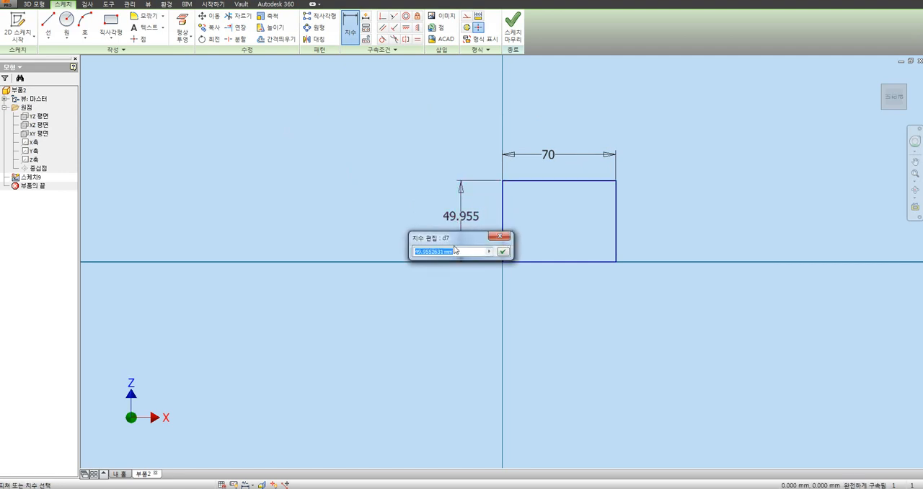
{"action": "left_click", "coordinate": [497, 236]}
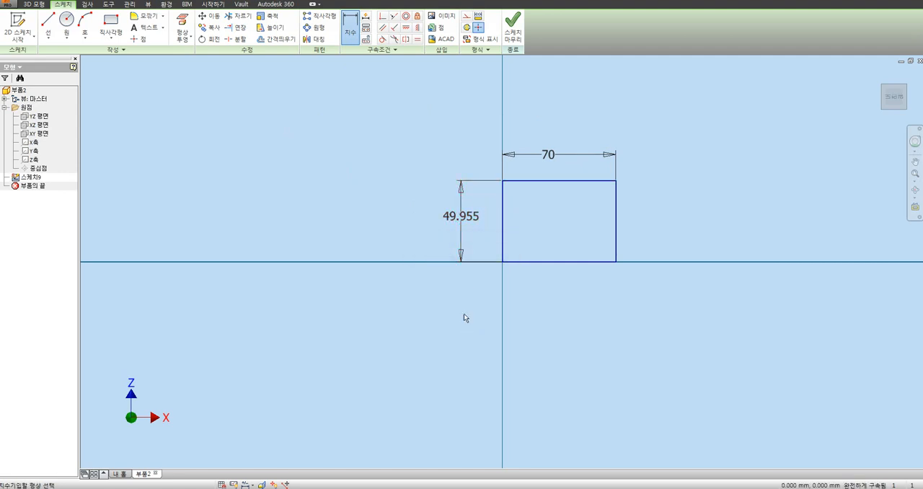
{"action": "double_click", "coordinate": [465, 230]}
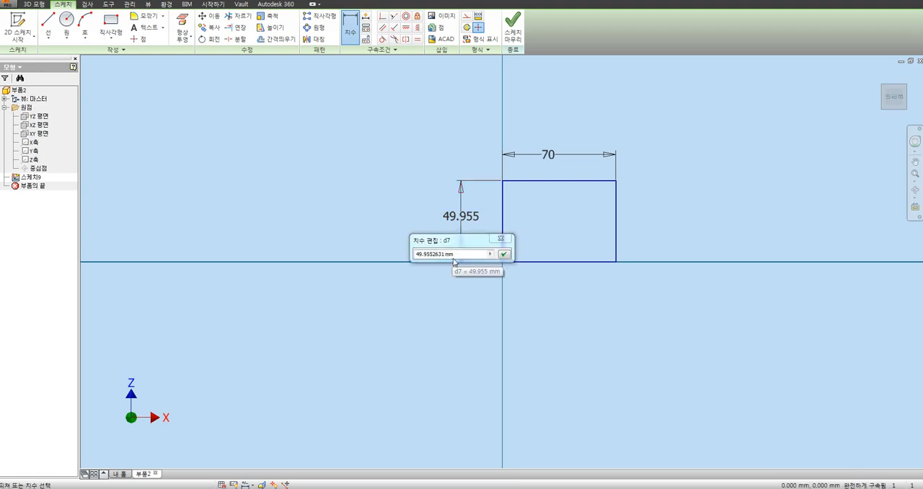
{"action": "left_click", "coordinate": [502, 241]}
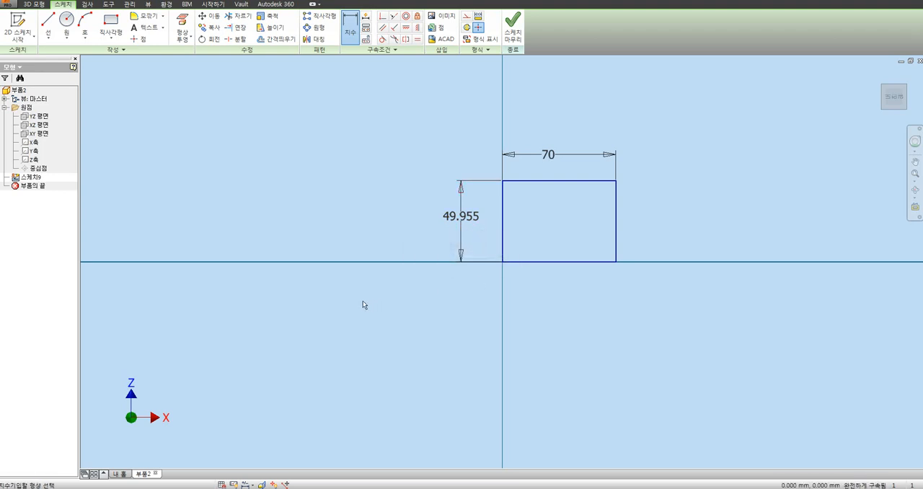
Step: Turn off 작성 시 치수 편집 (edit dimension when created) in the sketch options' constraint settings and accept the change
{"action": "left_click", "coordinate": [108, 4]}
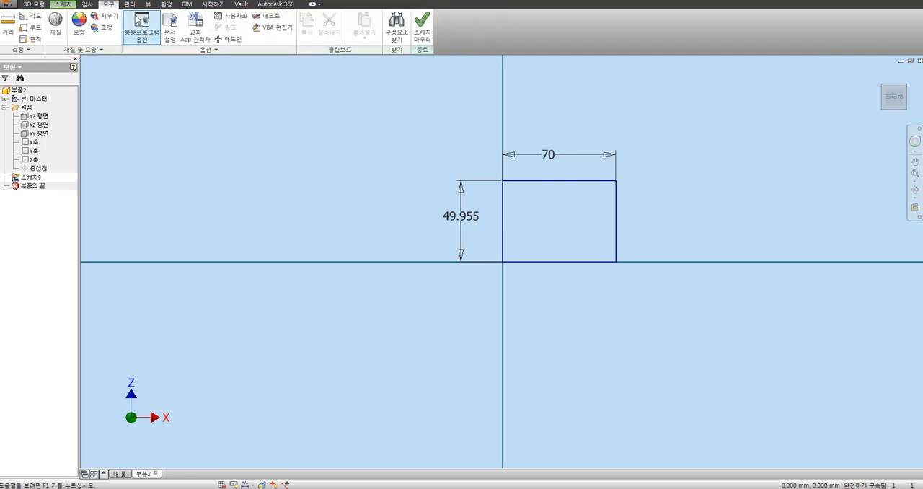
{"action": "left_click_drag", "start_coordinate": [548, 88], "coordinate": [414, 94]}
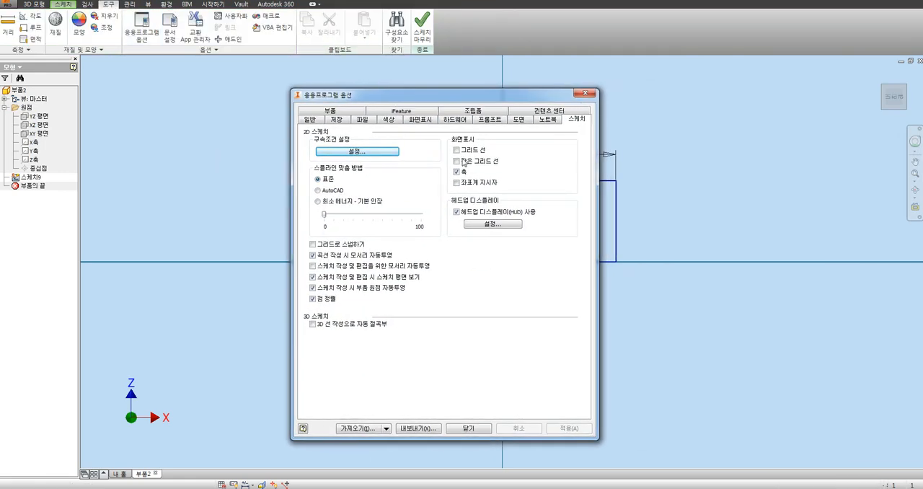
{"action": "left_click", "coordinate": [353, 152]}
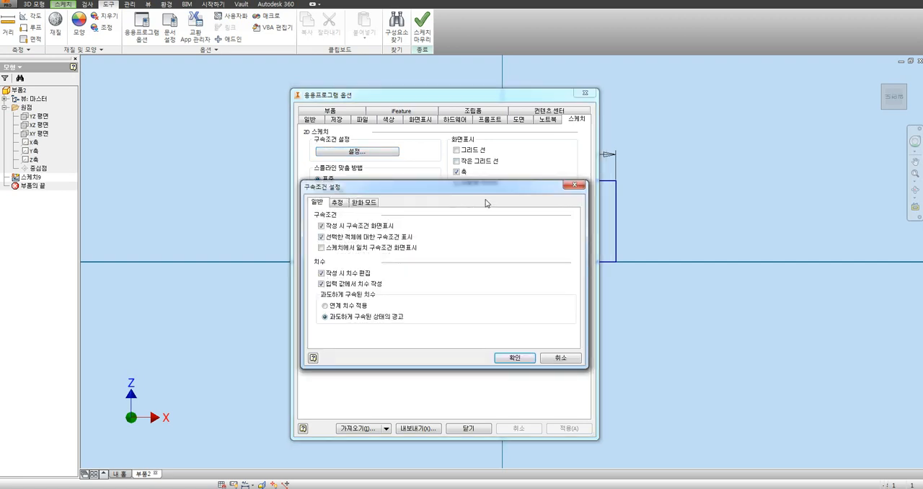
{"action": "left_click", "coordinate": [574, 187]}
{"action": "left_click", "coordinate": [373, 152]}
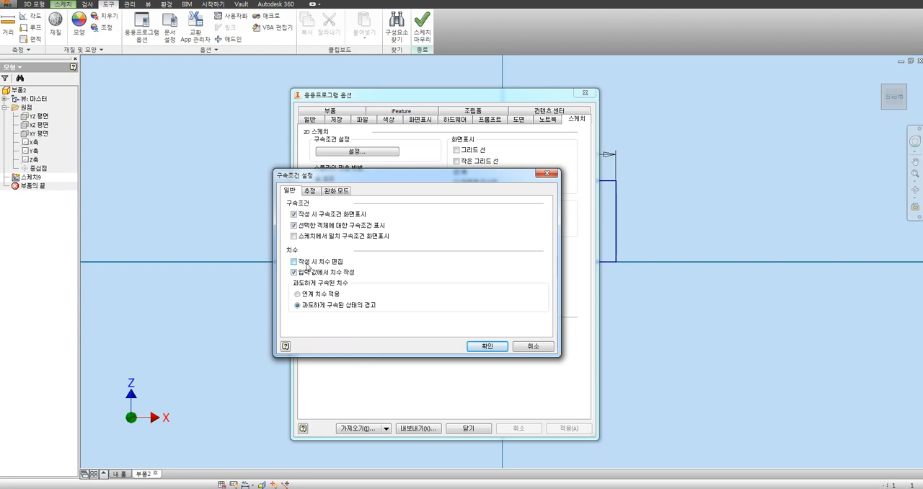
{"action": "left_click", "coordinate": [487, 346]}
{"action": "left_click", "coordinate": [469, 428]}
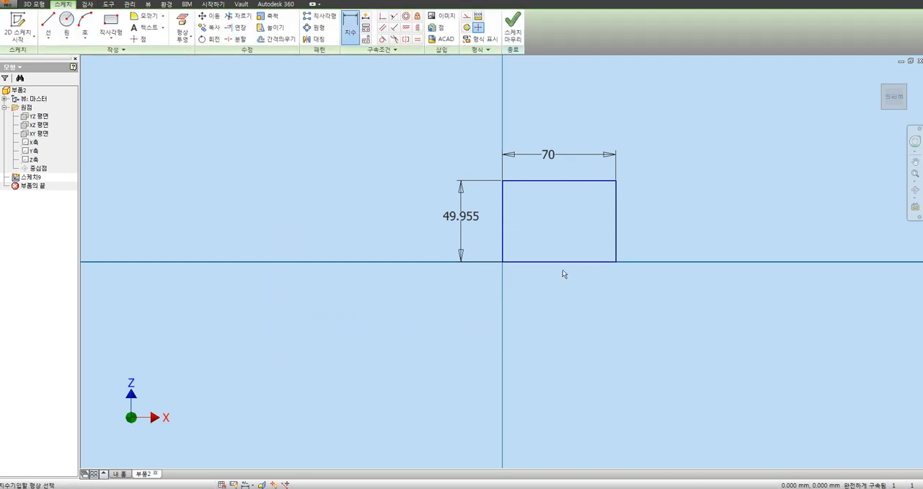
Step: Delete the left edge's dimension and dimension the same edge again
{"action": "key", "text": "Escape"}
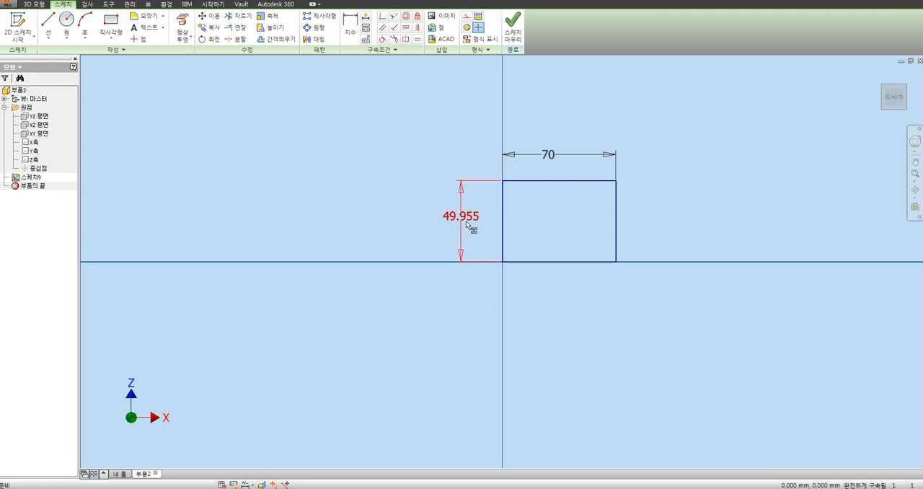
{"action": "left_click", "coordinate": [468, 225]}
{"action": "key", "text": "Delete"}
{"action": "left_click", "coordinate": [349, 27]}
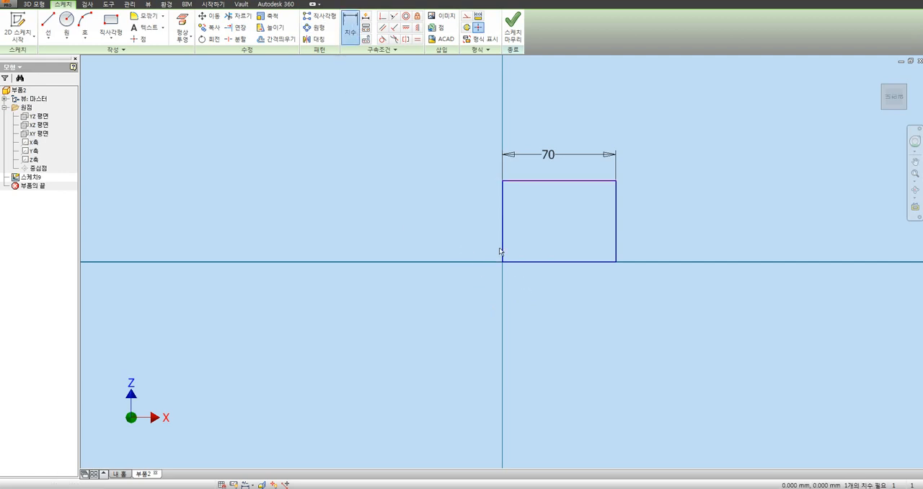
{"action": "left_click", "coordinate": [504, 226]}
{"action": "left_click", "coordinate": [470, 226]}
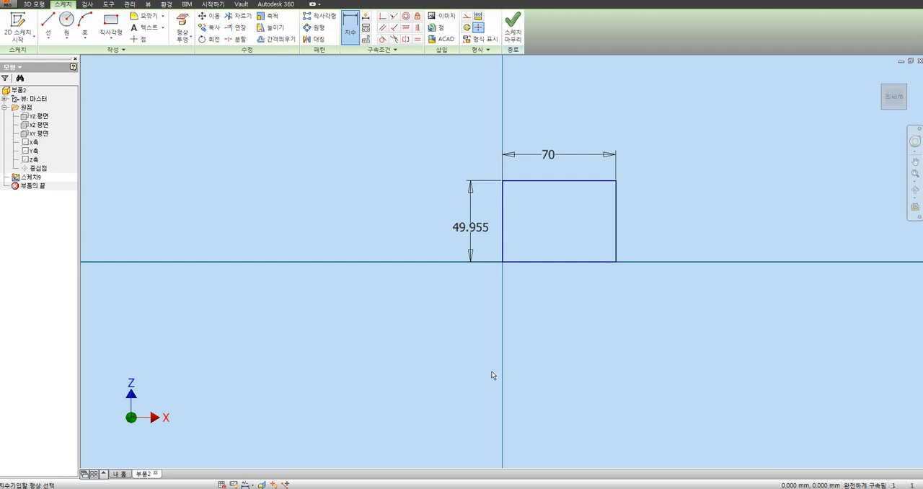
Step: Open the left edge's dimension for editing and accept its existing value
{"action": "left_click", "coordinate": [470, 227]}
{"action": "left_click_drag", "start_coordinate": [471, 257], "coordinate": [432, 262]}
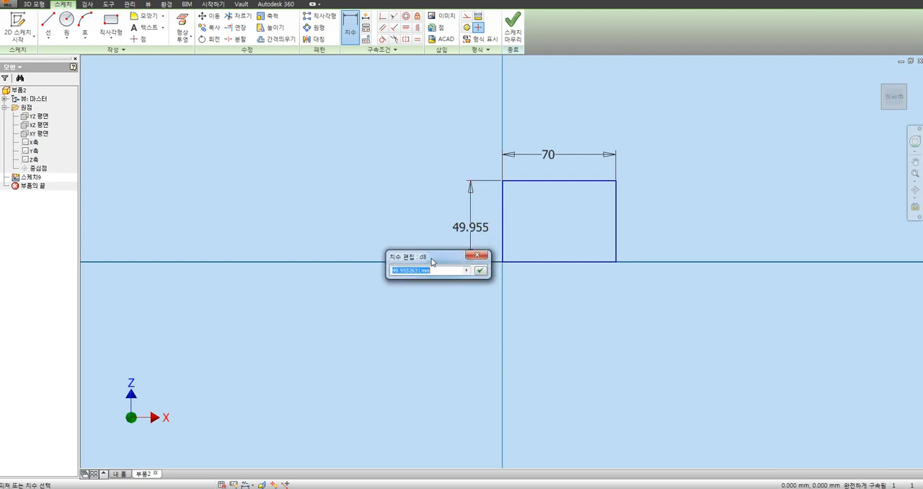
{"action": "left_click", "coordinate": [480, 270]}
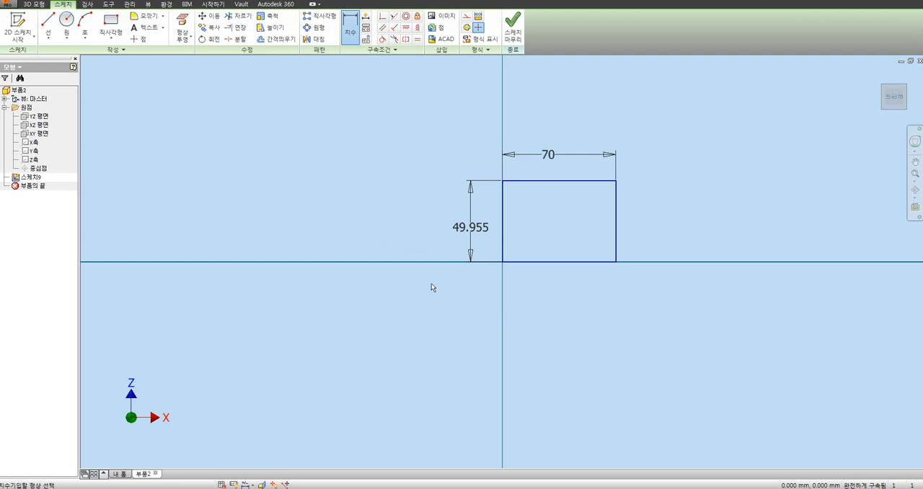
Step: Turn 작성 시 치수 편집 (edit dimension when created) back on in the sketch options' constraint settings and accept the change
{"action": "left_click", "coordinate": [109, 4]}
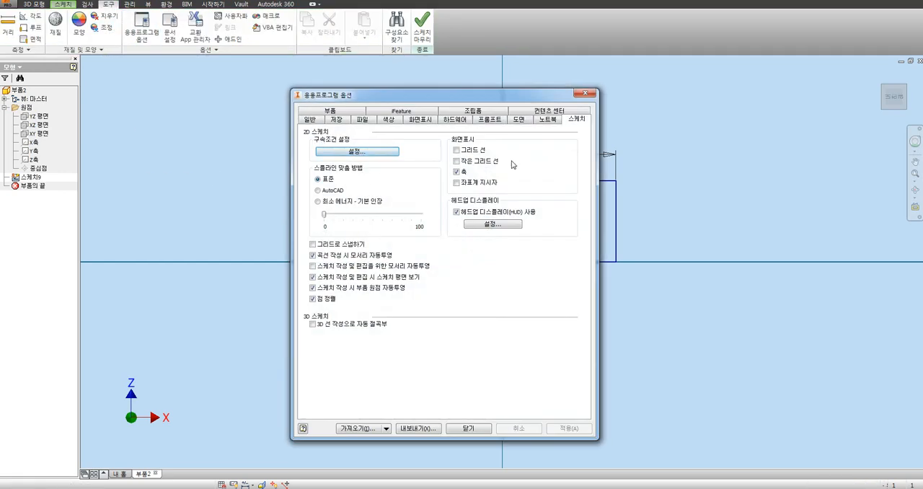
{"action": "left_click", "coordinate": [355, 152]}
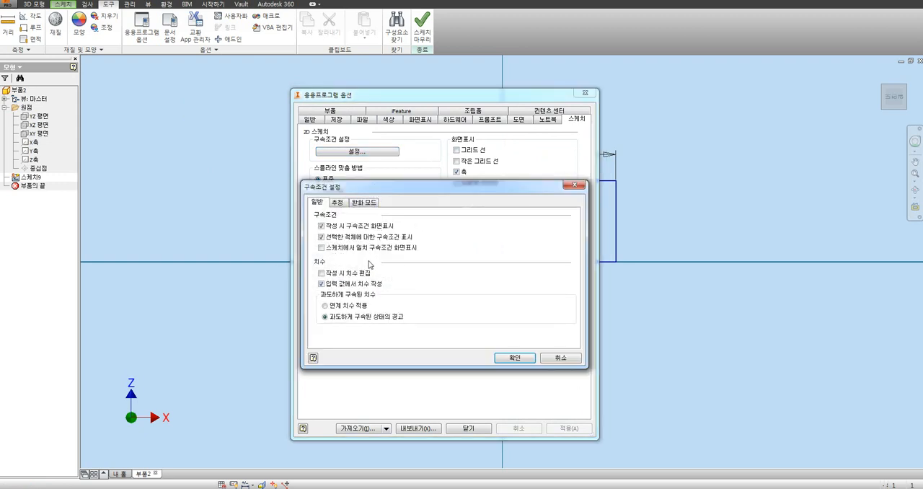
{"action": "left_click", "coordinate": [338, 275]}
{"action": "left_click", "coordinate": [499, 357]}
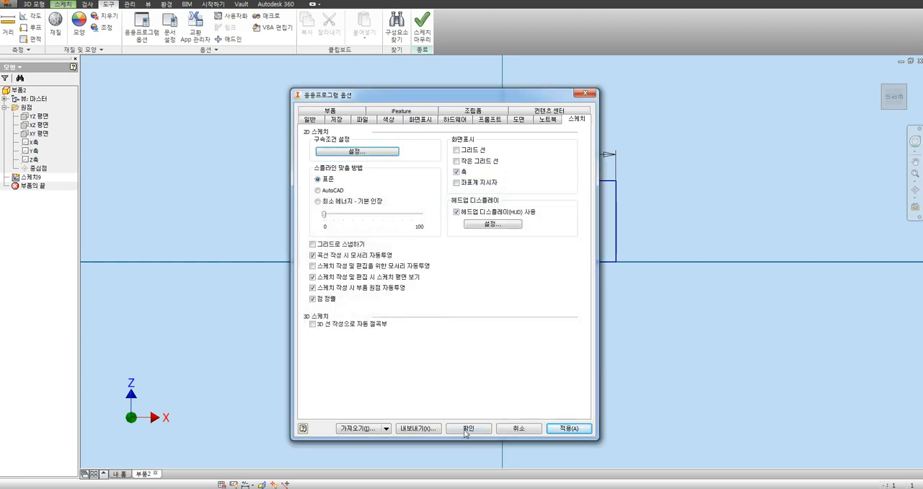
{"action": "left_click", "coordinate": [467, 430]}
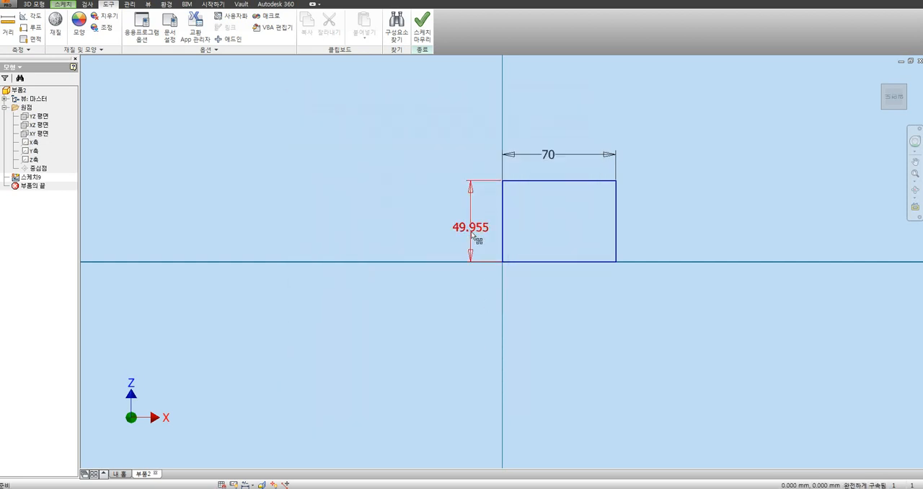
Step: Delete the left edge's dimension and dimension the same edge again at 50 mm
{"action": "key", "text": "Delete"}
{"action": "left_click", "coordinate": [64, 5]}
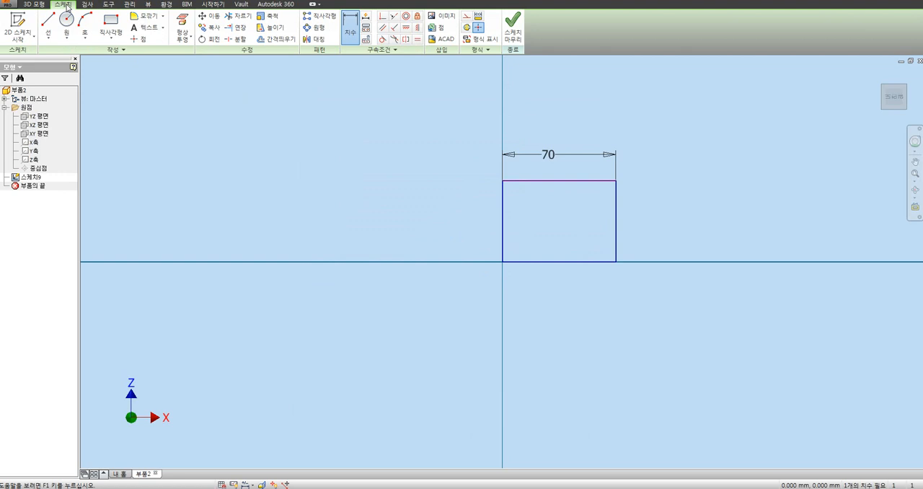
{"action": "left_click", "coordinate": [350, 28]}
{"action": "left_click", "coordinate": [504, 218]}
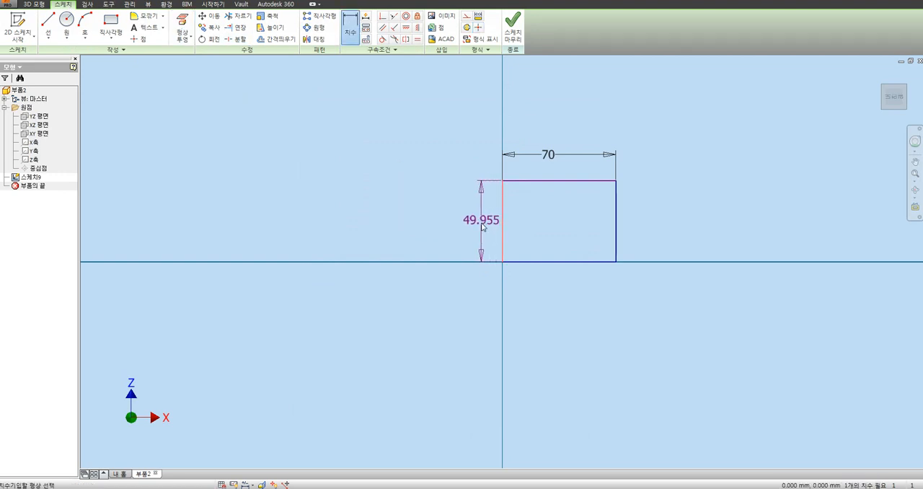
{"action": "left_click", "coordinate": [479, 220]}
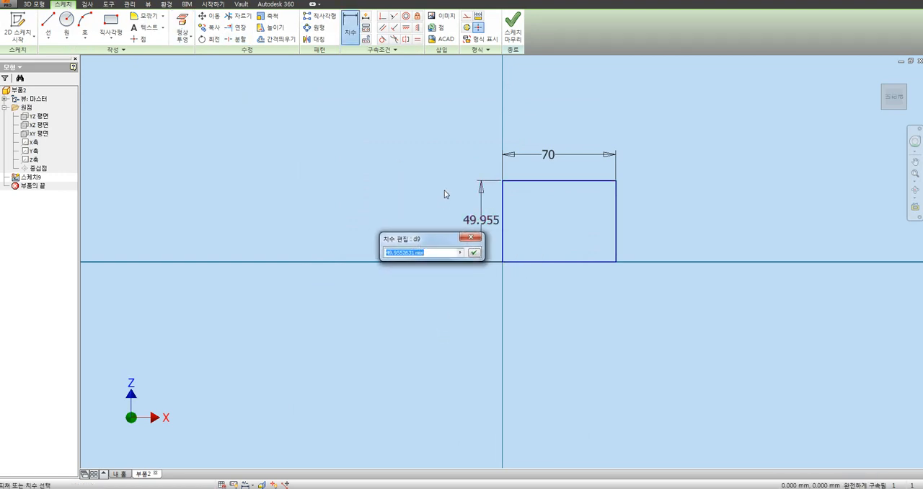
{"action": "type", "text": "50"}
{"action": "key", "text": "Return"}
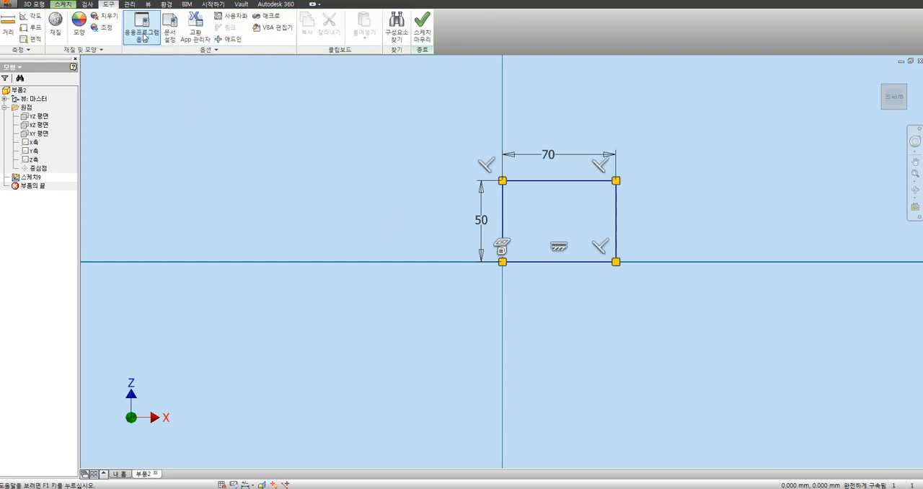
Step: Review the general and inference (추정) constraint settings in the sketch application options and accept them
{"action": "left_click", "coordinate": [144, 38]}
{"action": "left_click_drag", "start_coordinate": [361, 100], "coordinate": [255, 107]}
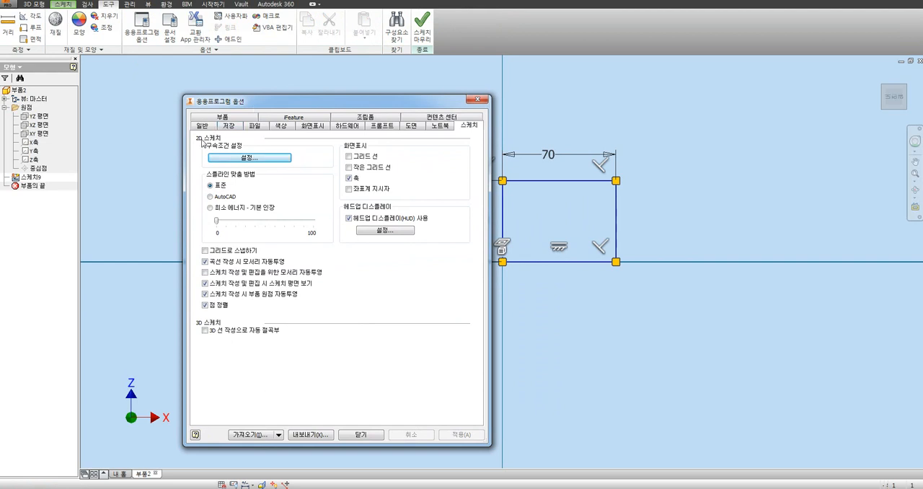
{"action": "left_click", "coordinate": [256, 160]}
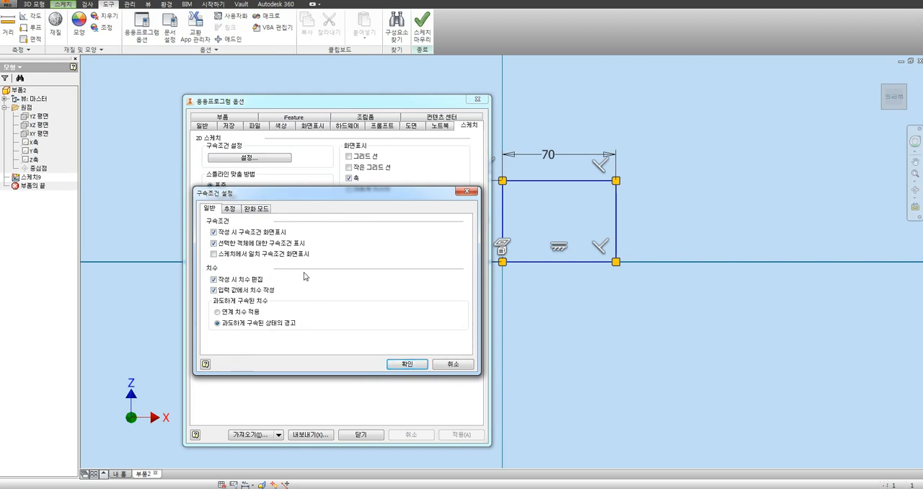
{"action": "left_click", "coordinate": [230, 209]}
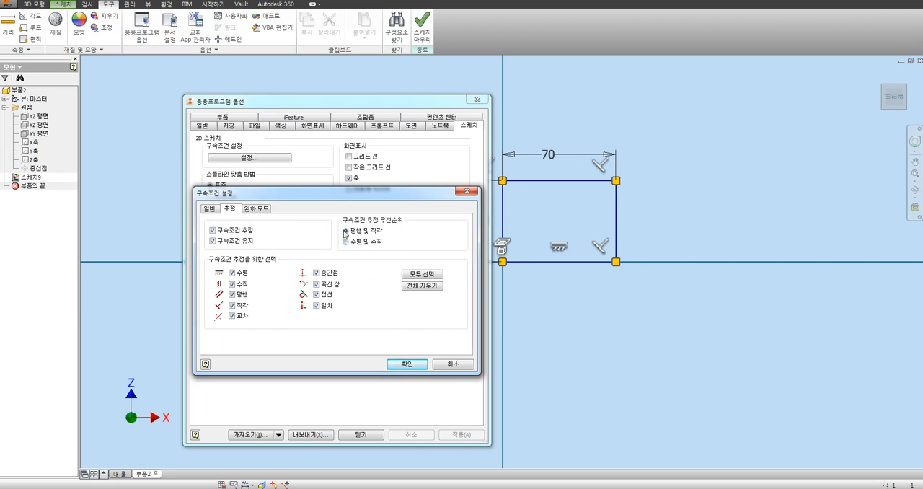
{"action": "left_click", "coordinate": [406, 364]}
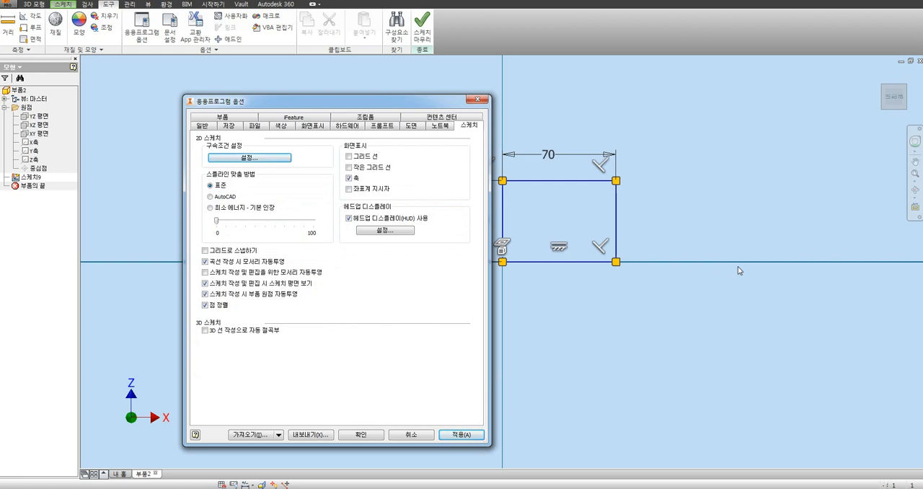
Step: Set new parts to start with a sketch on the X-Y plane (X-Y 평면에 스케치) in the part options and accept the change
{"action": "key", "text": "ctrl+Tab"}
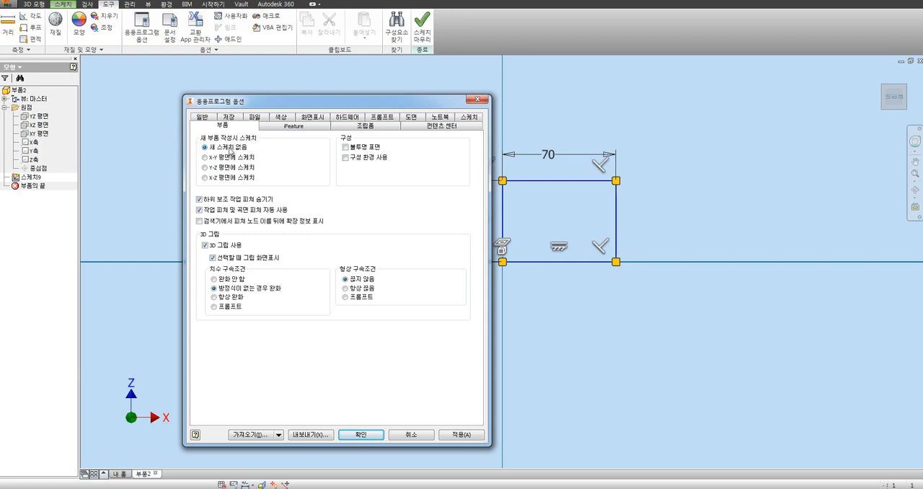
{"action": "left_click", "coordinate": [225, 158]}
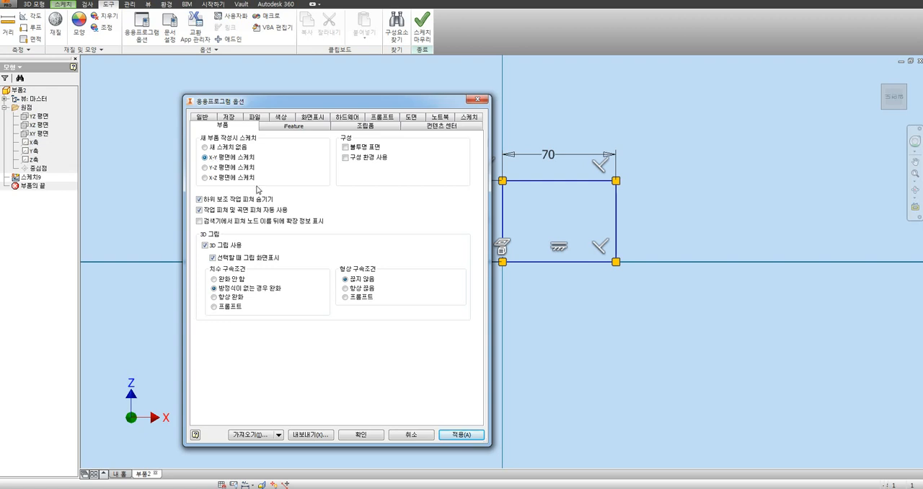
{"action": "left_click", "coordinate": [365, 434]}
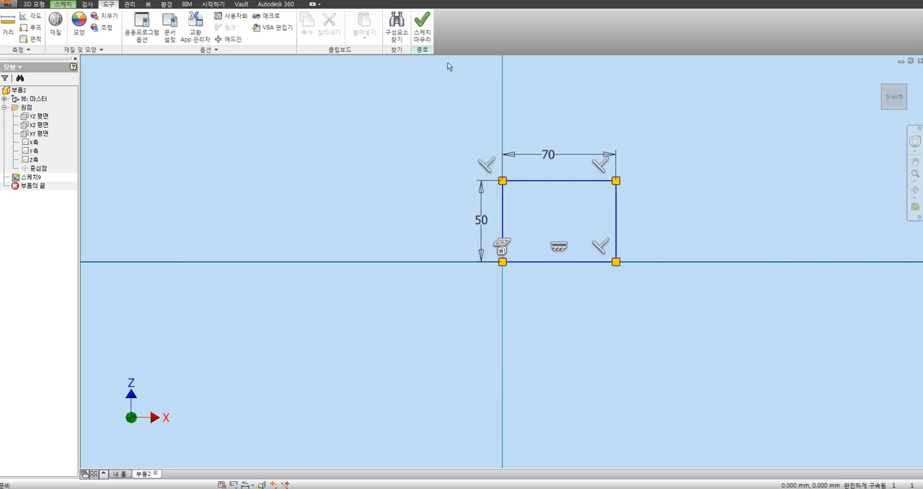
Step: Delete the rectangle with its dimensions and close the part without saving
{"action": "mouse_move", "coordinate": [677, 129]}
{"action": "left_mouse_down"}
{"action": "mouse_move", "coordinate": [650, 207]}
{"action": "mouse_move", "coordinate": [473, 310]}
{"action": "left_mouse_up"}
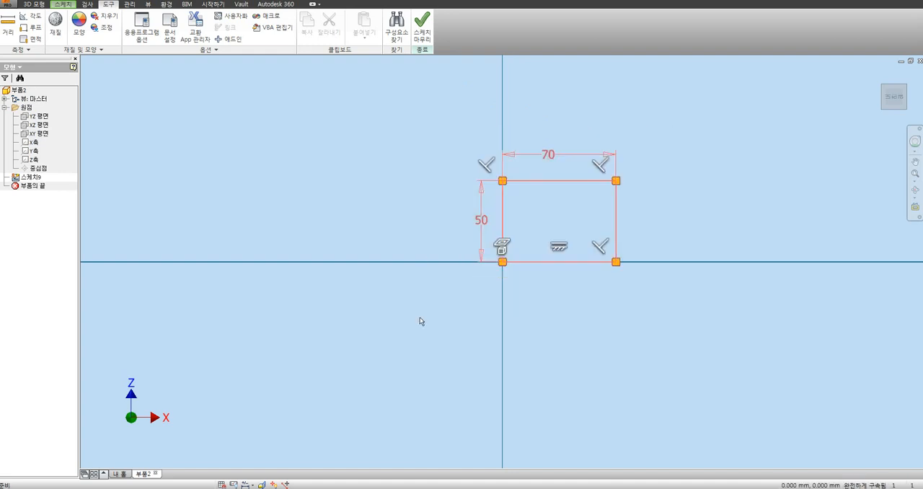
{"action": "key", "text": "Delete"}
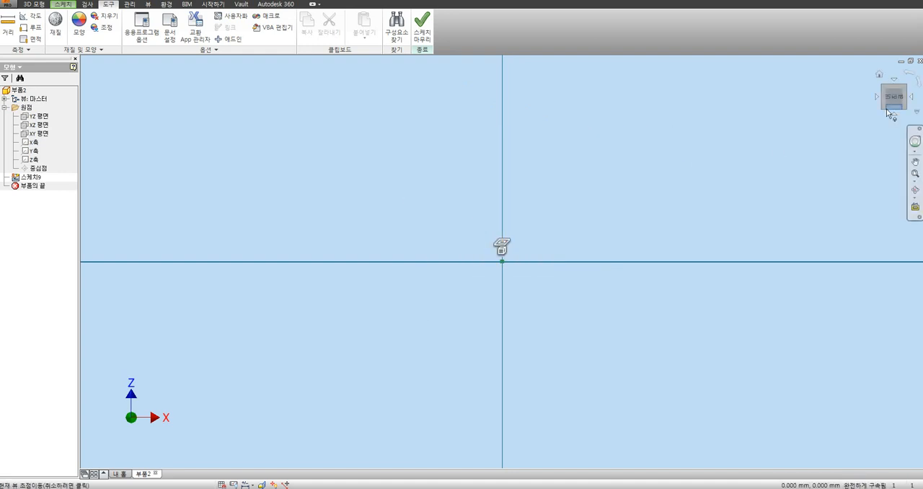
{"action": "left_click", "coordinate": [919, 61]}
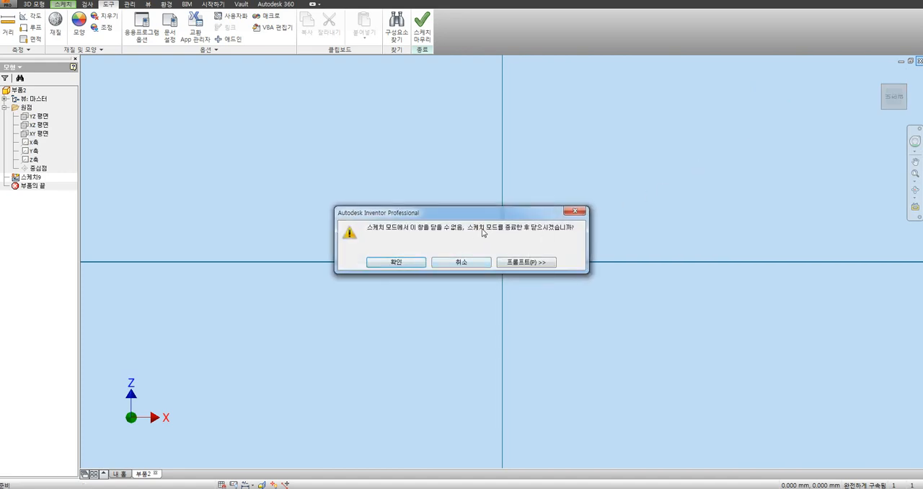
{"action": "left_click", "coordinate": [404, 264]}
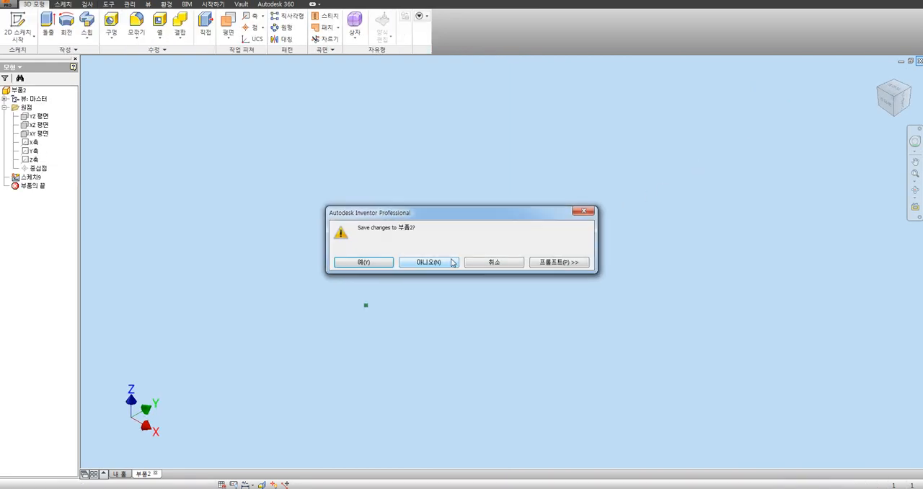
{"action": "left_click", "coordinate": [432, 262]}
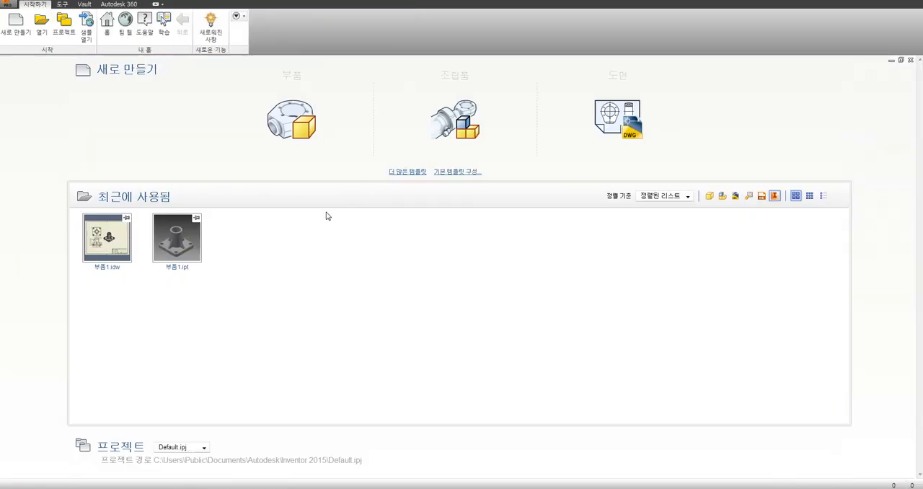
Step: Create a new part from the home page and finish its initial sketch without drawing anything
{"action": "left_click", "coordinate": [284, 123]}
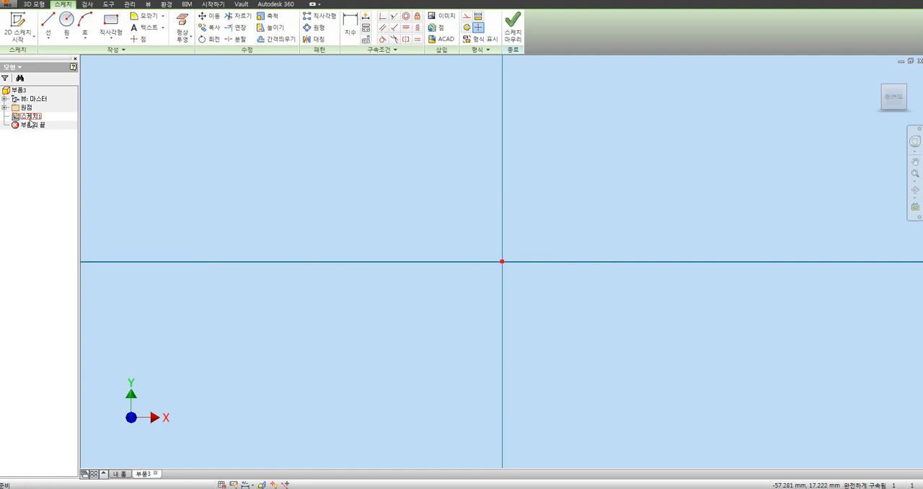
{"action": "left_click", "coordinate": [512, 27]}
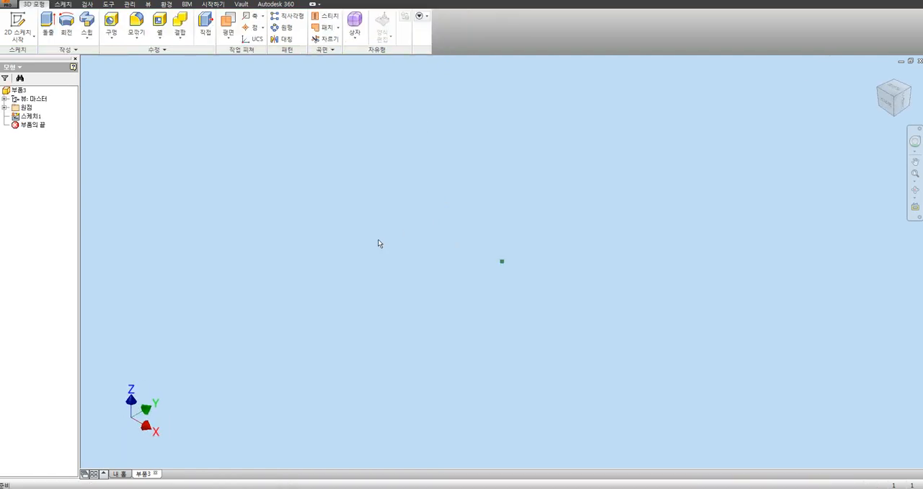
Step: Set the new-part sketch option to 새 스케치 없음 (no new sketch) in the part application options
{"action": "left_click", "coordinate": [109, 5]}
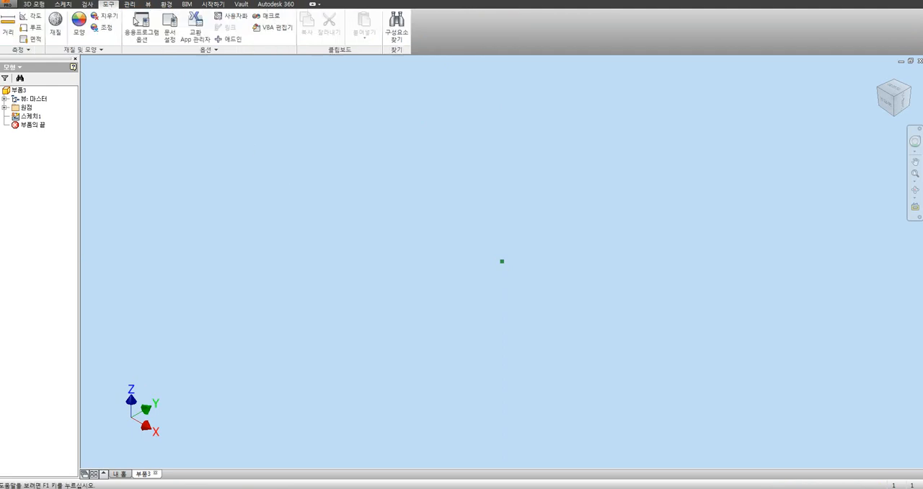
{"action": "left_click", "coordinate": [141, 28]}
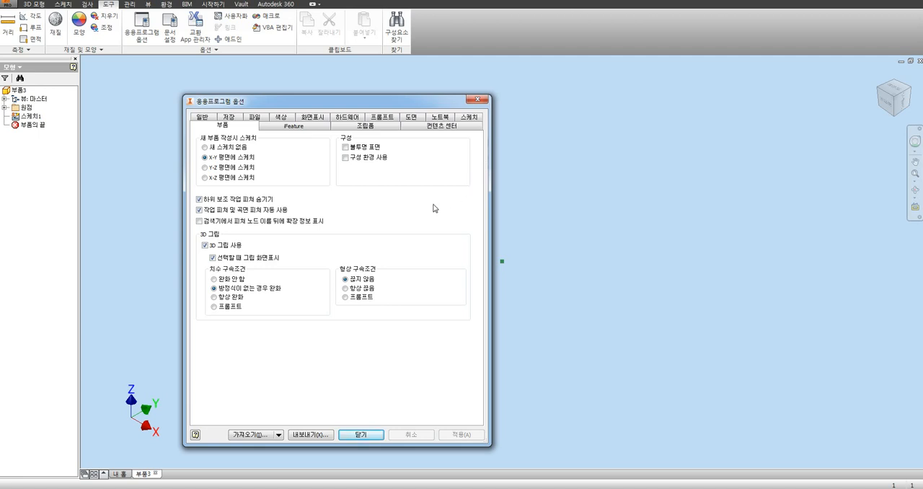
{"action": "left_click", "coordinate": [219, 149]}
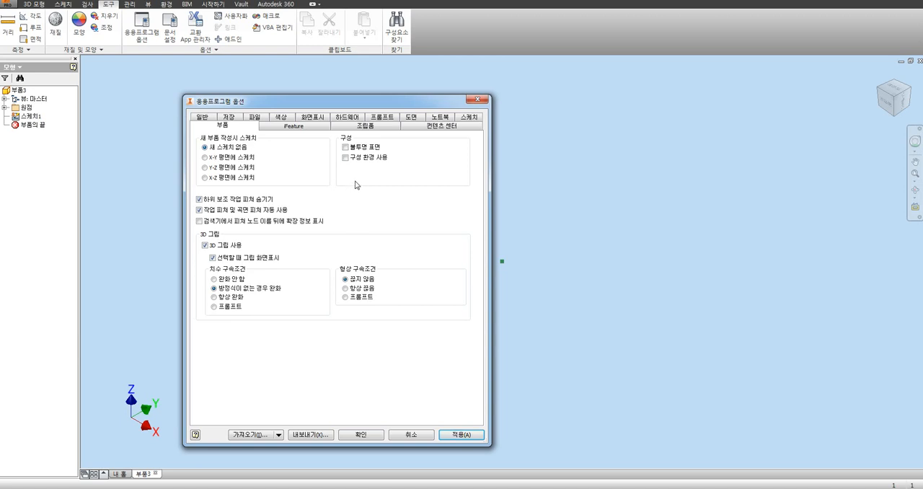
Step: Review the general, save, file, color and sketch options, including the constraint inference settings, and accept the application options
{"action": "left_click", "coordinate": [204, 119]}
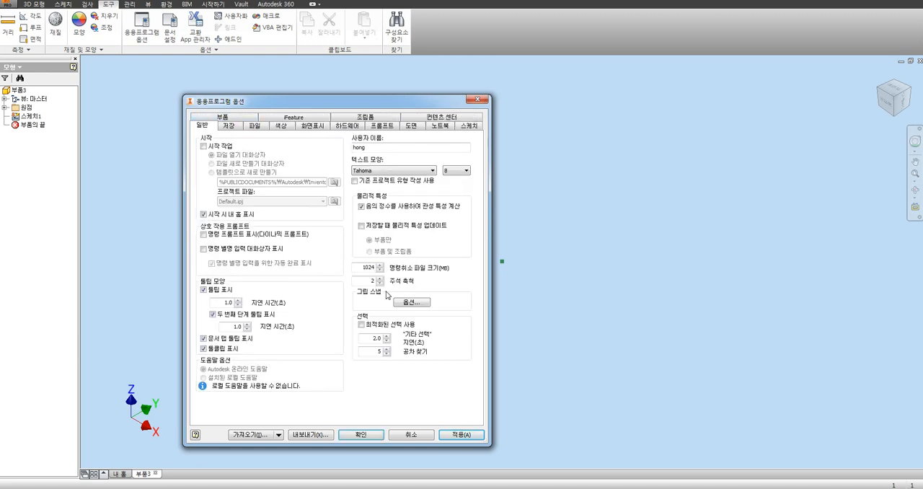
{"action": "left_click", "coordinate": [230, 128]}
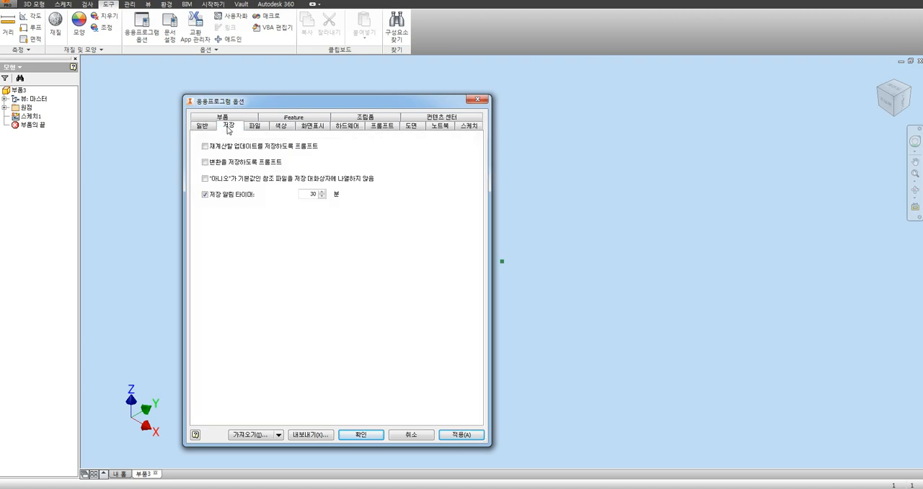
{"action": "left_click", "coordinate": [256, 127]}
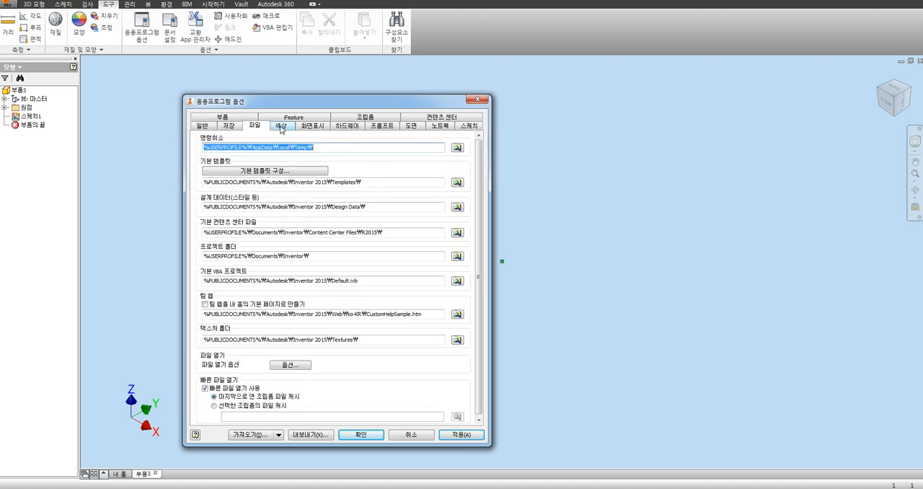
{"action": "left_click", "coordinate": [281, 127]}
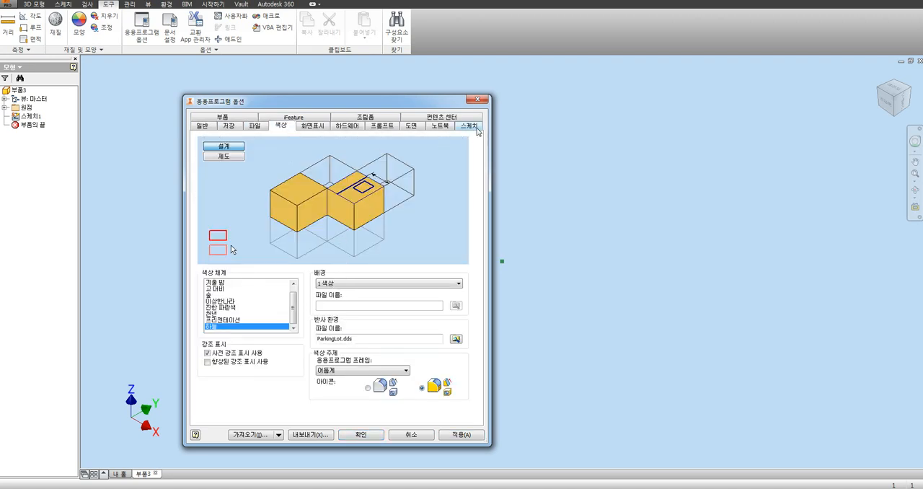
{"action": "left_click", "coordinate": [470, 127]}
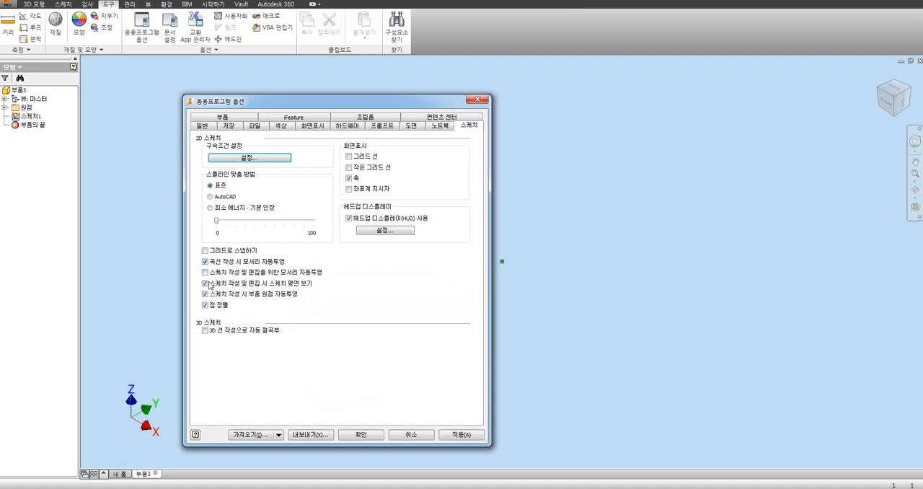
{"action": "left_click", "coordinate": [260, 161]}
{"action": "left_click", "coordinate": [229, 208]}
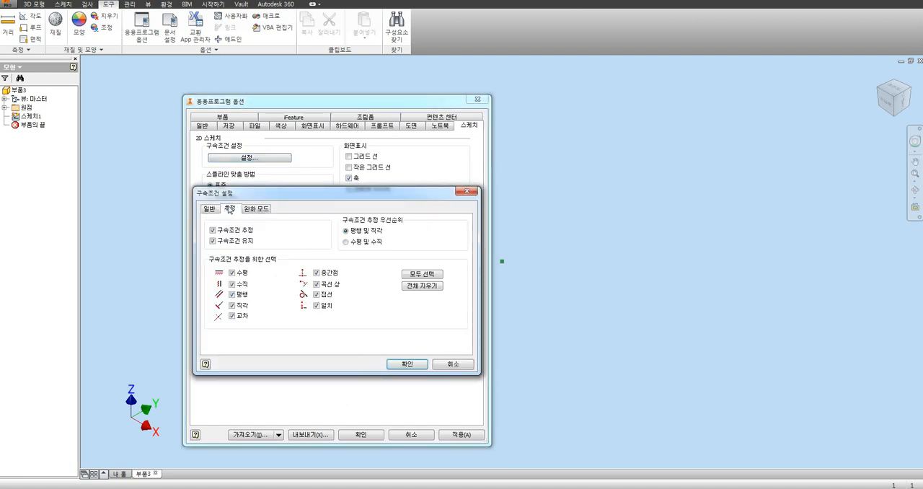
{"action": "left_click", "coordinate": [407, 364]}
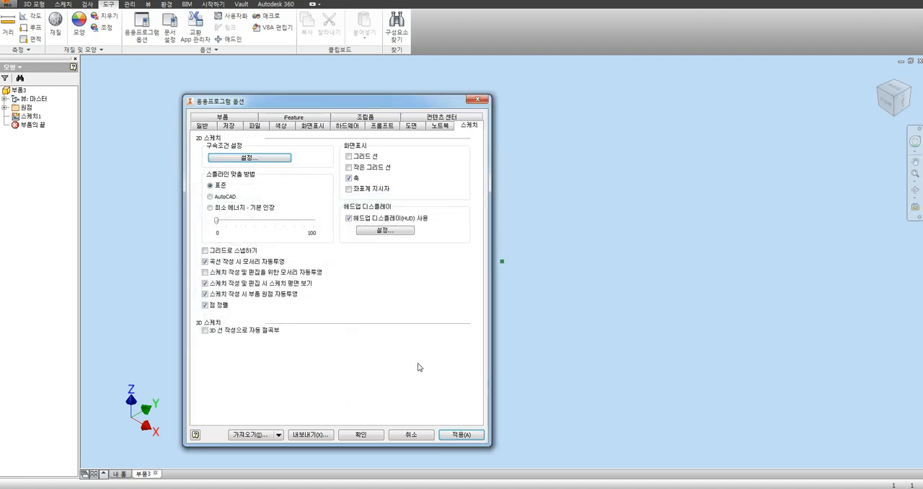
{"action": "left_click", "coordinate": [362, 434]}
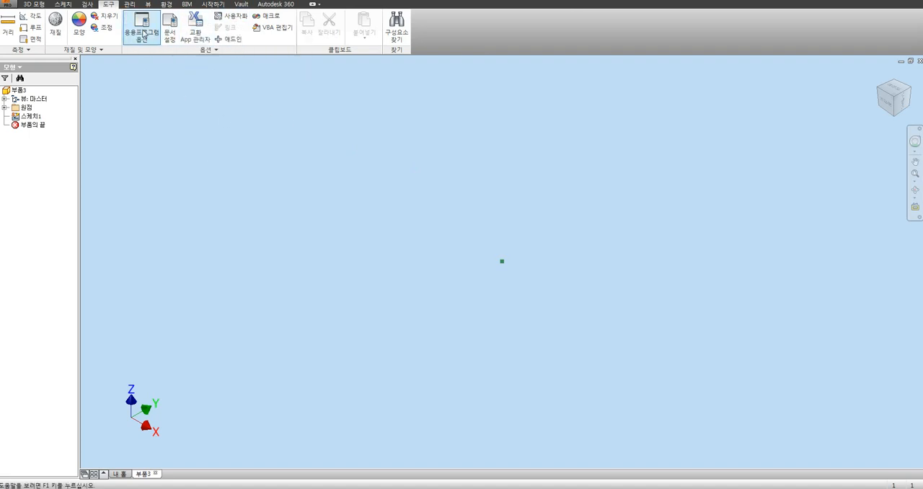
Step: Open the keyboard shortcut customization and filter the command list to the 스케치 (sketch) category
{"action": "left_click", "coordinate": [234, 19]}
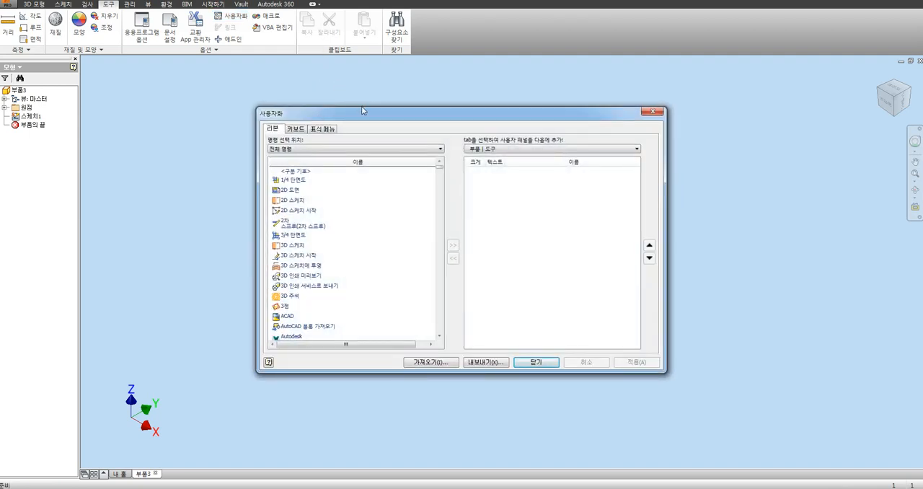
{"action": "left_click_drag", "start_coordinate": [362, 109], "coordinate": [347, 124]}
{"action": "left_click", "coordinate": [255, 140]}
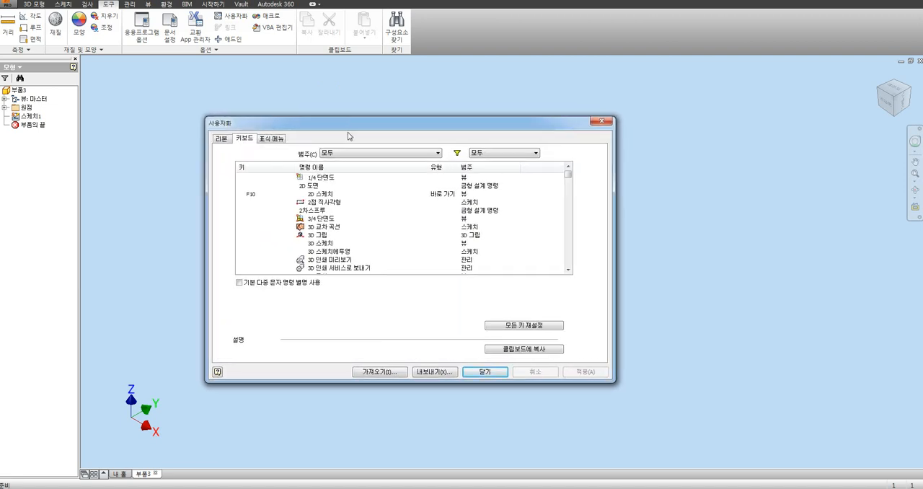
{"action": "left_click", "coordinate": [338, 154]}
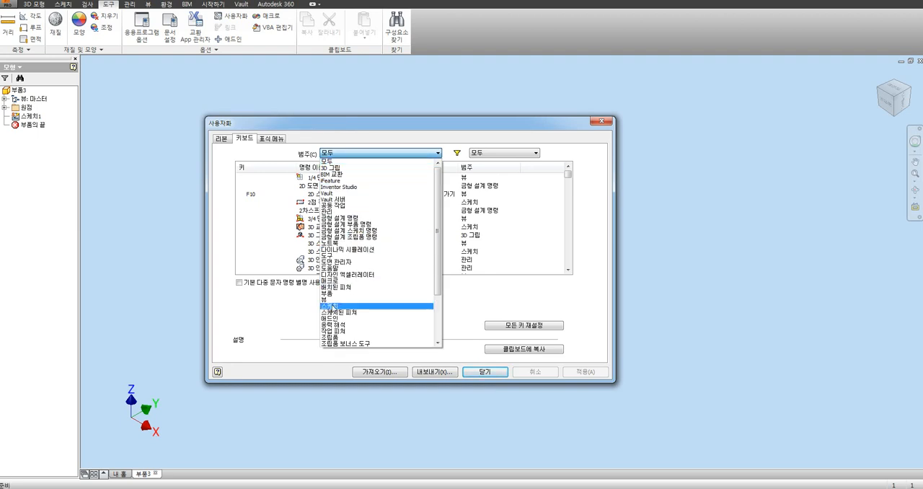
{"action": "left_click", "coordinate": [333, 308]}
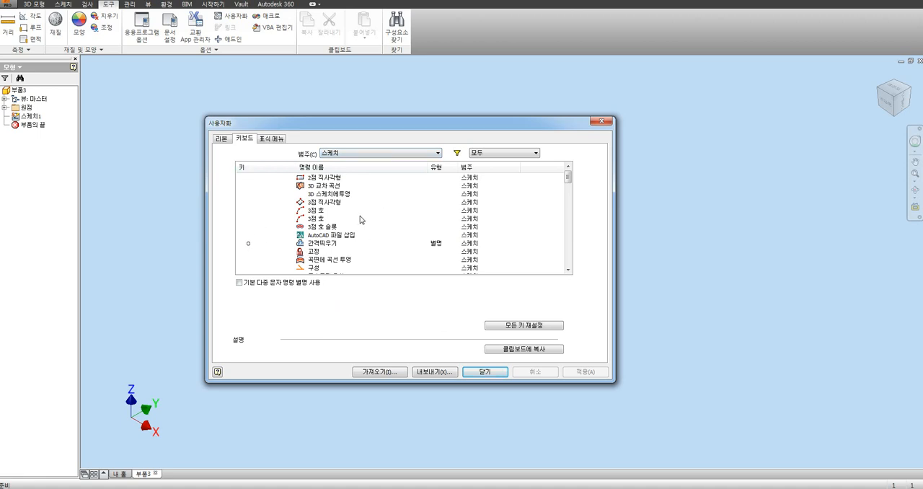
Step: Try the aliases R and RE, then the shortcut Ctrl+R, for the 2점 직사각형 (two-point rectangle) command and close the customization
{"action": "left_click", "coordinate": [329, 179]}
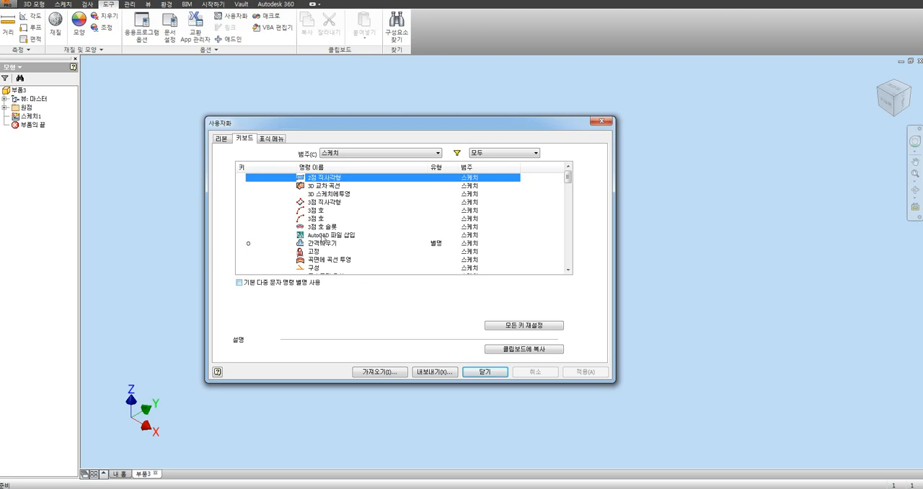
{"action": "left_click", "coordinate": [261, 178]}
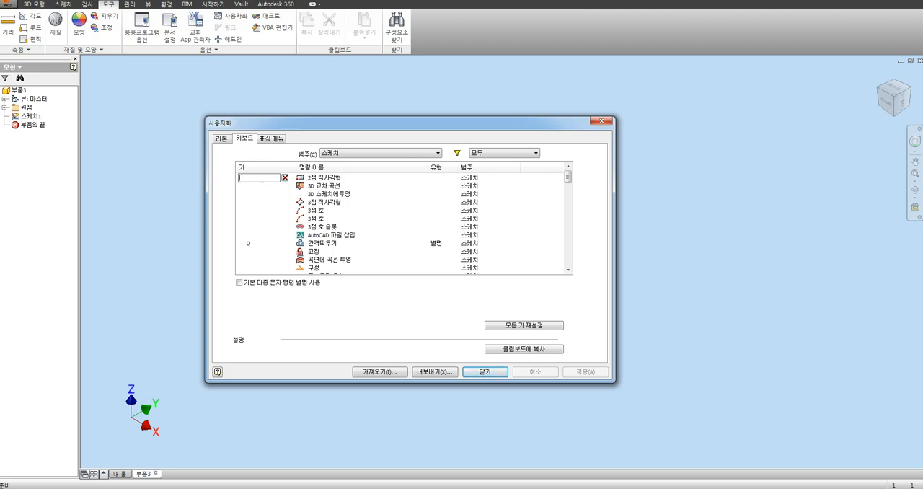
{"action": "type", "text": "R"}
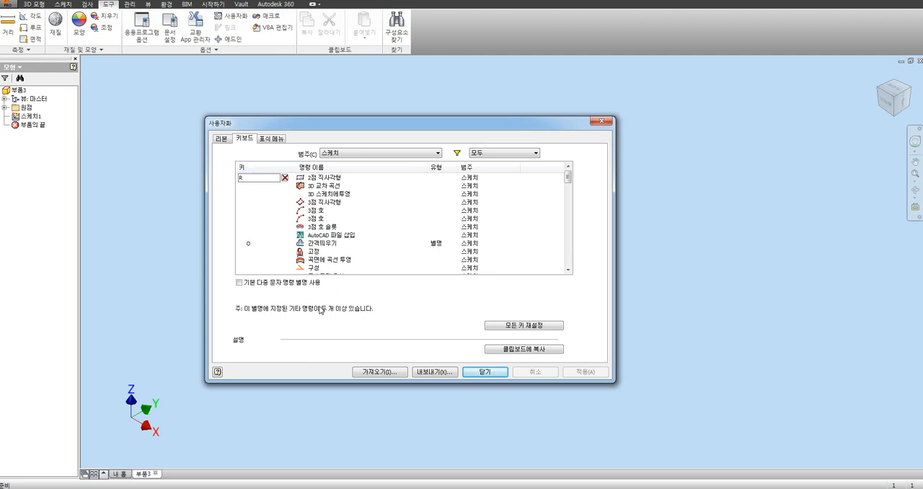
{"action": "type", "text": "E"}
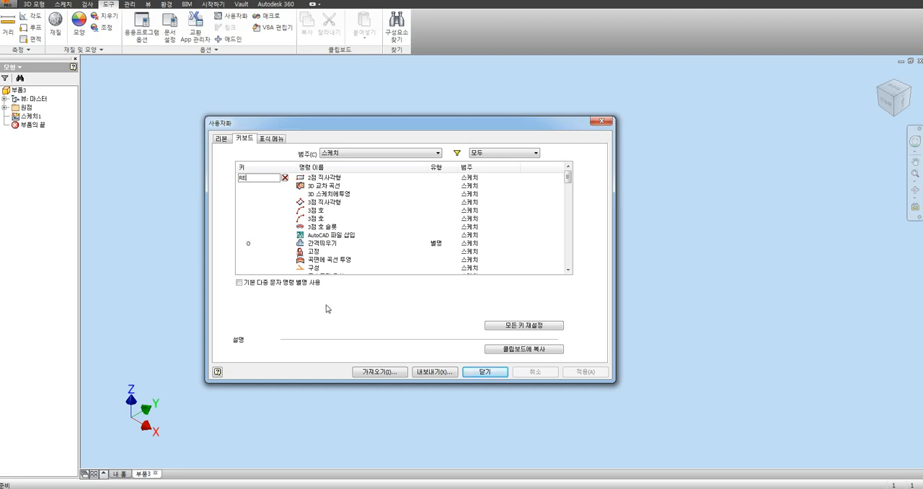
{"action": "key", "text": "BackSpace"}
{"action": "key", "text": "BackSpace"}
{"action": "type", "text": "T"}
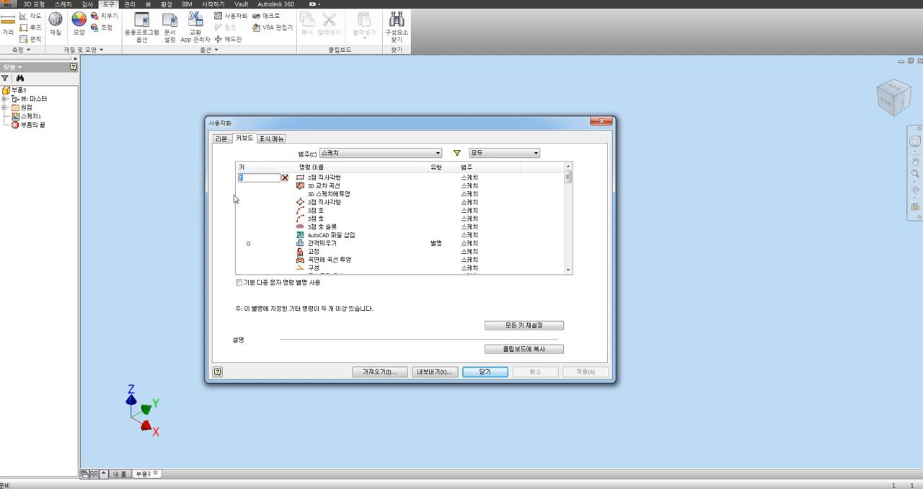
{"action": "key", "text": "ctrl+r"}
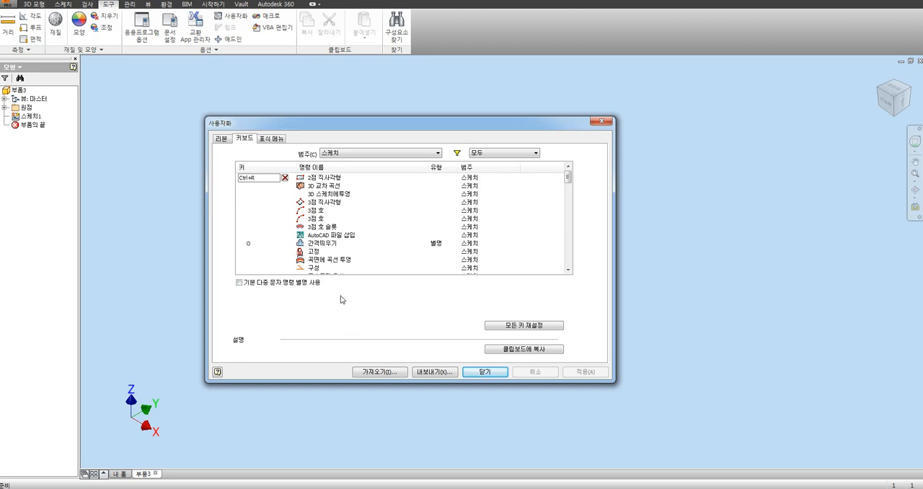
{"action": "left_click", "coordinate": [484, 372]}
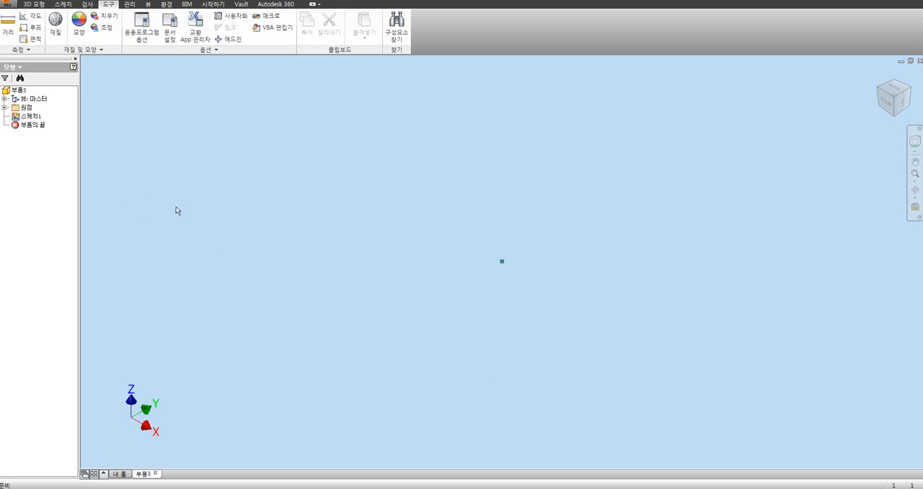
Step: Start a new 2D sketch on the part's XZ origin plane
{"action": "left_click", "coordinate": [5, 107]}
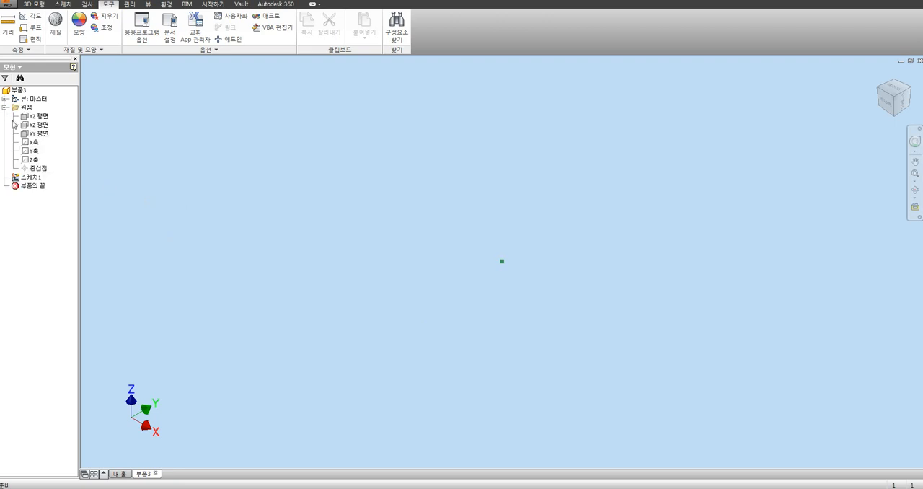
{"action": "left_click", "coordinate": [39, 125]}
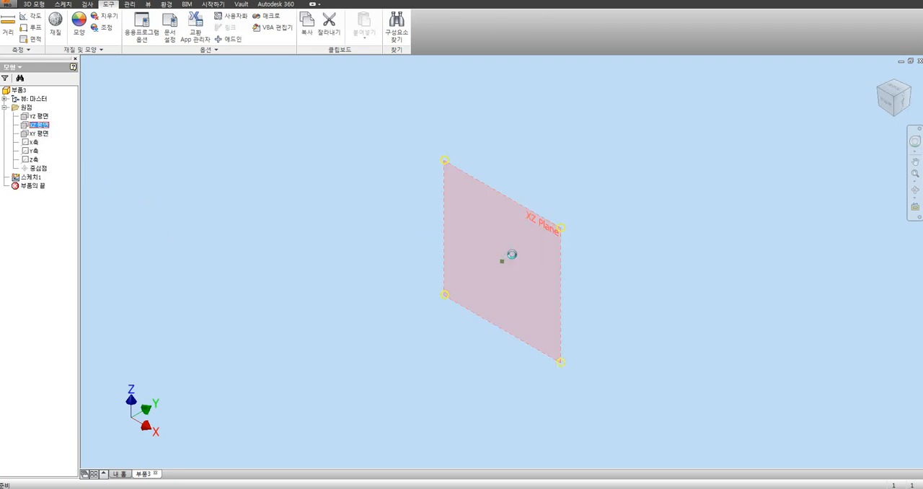
{"action": "left_click", "coordinate": [514, 255]}
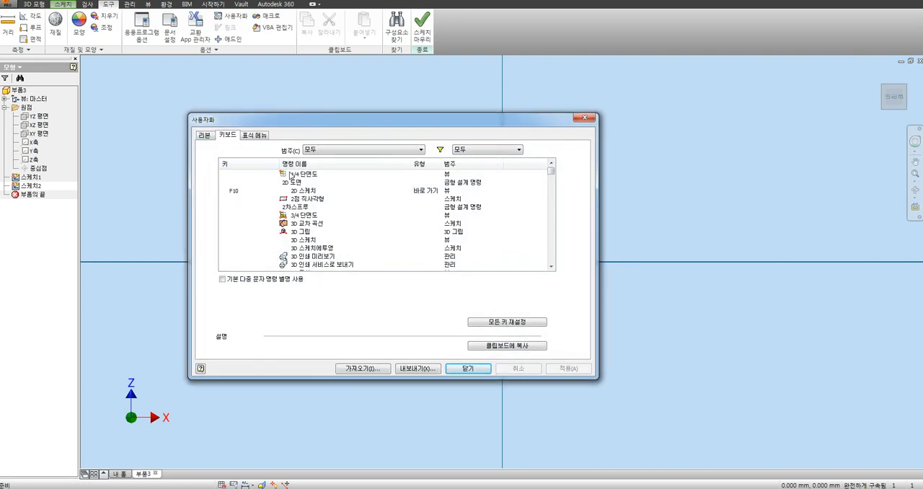
Step: Assign the shortcut Ctrl+R to 2점 직사각형 (two-point rectangle) in the 스케치 category and accept the customization
{"action": "left_click", "coordinate": [337, 149]}
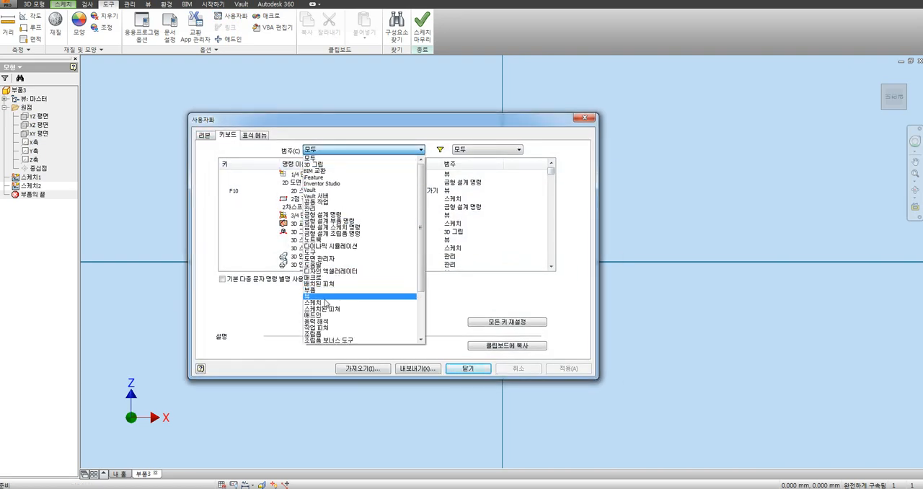
{"action": "left_click", "coordinate": [324, 302]}
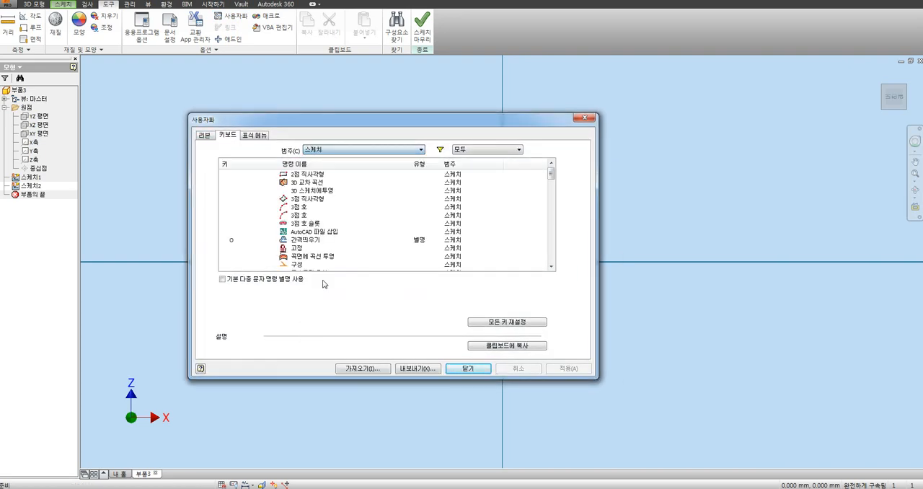
{"action": "left_click", "coordinate": [257, 175]}
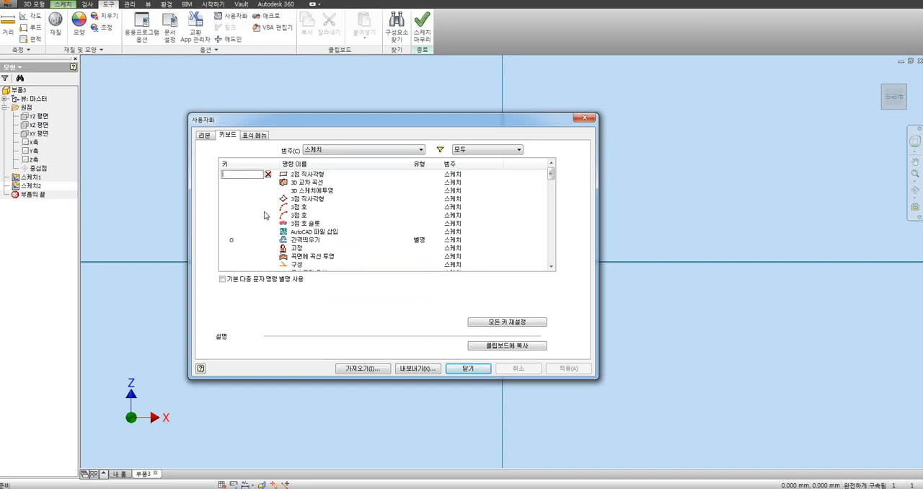
{"action": "key", "text": "ctrl+r"}
{"action": "left_click", "coordinate": [310, 175]}
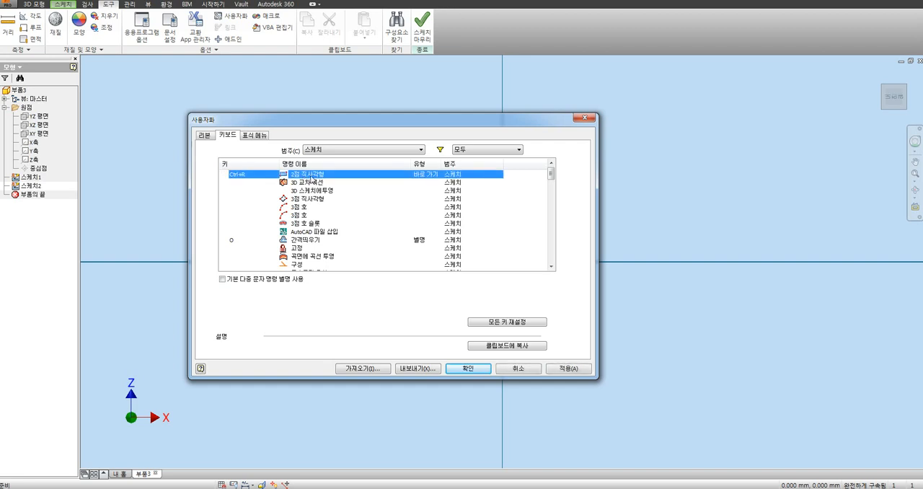
{"action": "left_click", "coordinate": [470, 370]}
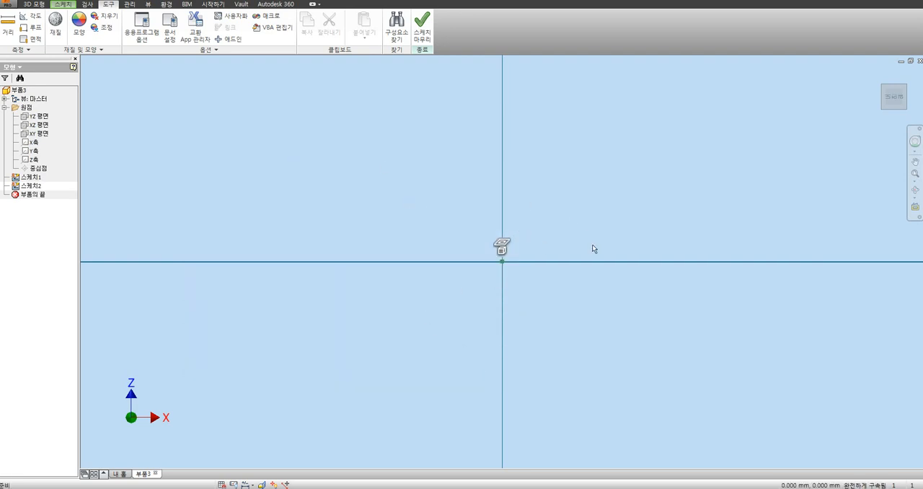
Step: Draw a two-point rectangle from the sketch origin toward positive X and Z, starting the command with its custom shortcut
{"action": "key", "text": "ctrl+r"}
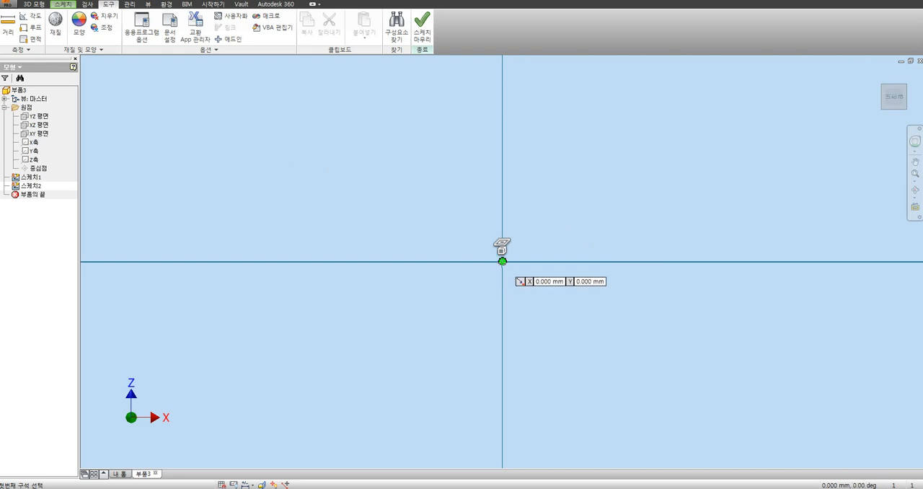
{"action": "left_click", "coordinate": [502, 261]}
{"action": "left_click", "coordinate": [624, 173]}
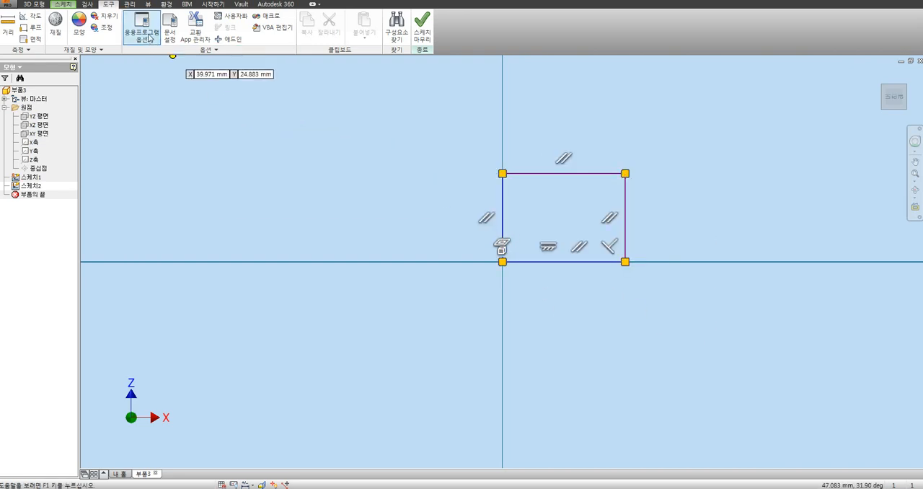
Step: Assign the shortcut Ctrl+F to the 모깎기 (fillet) command in the 스케치 category and accept the customization
{"action": "left_click", "coordinate": [237, 17]}
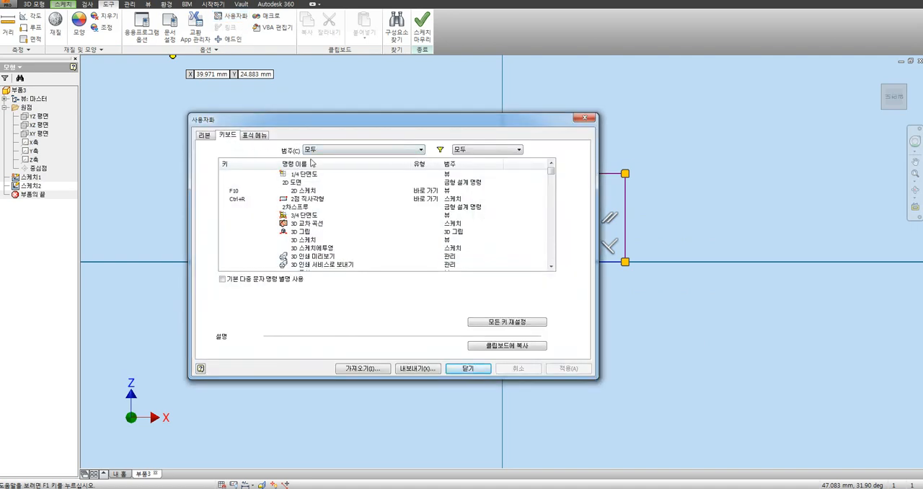
{"action": "left_click", "coordinate": [321, 150]}
{"action": "left_click", "coordinate": [319, 307]}
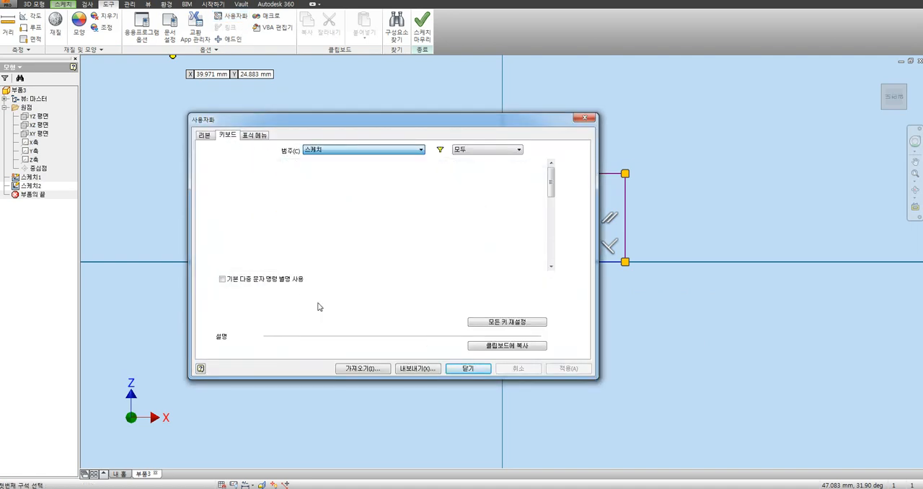
{"action": "left_click_drag", "start_coordinate": [553, 176], "coordinate": [562, 202]}
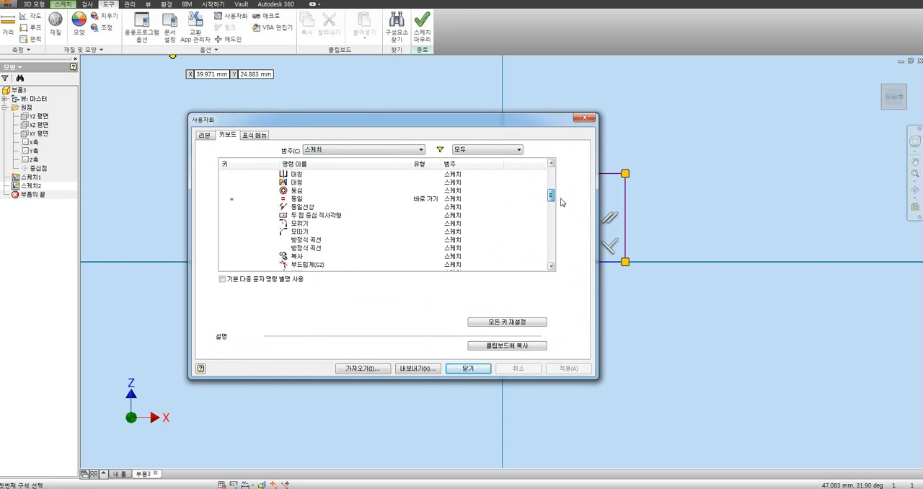
{"action": "left_click", "coordinate": [245, 224]}
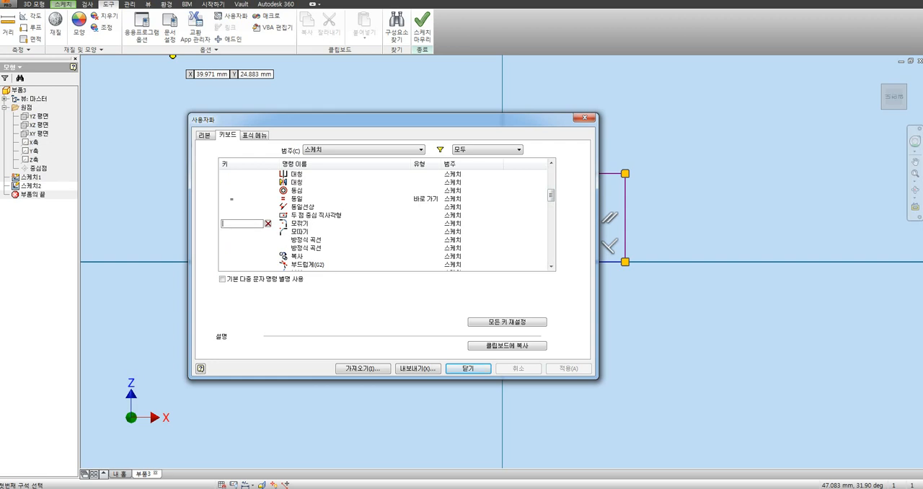
{"action": "key", "text": "ctrl+f"}
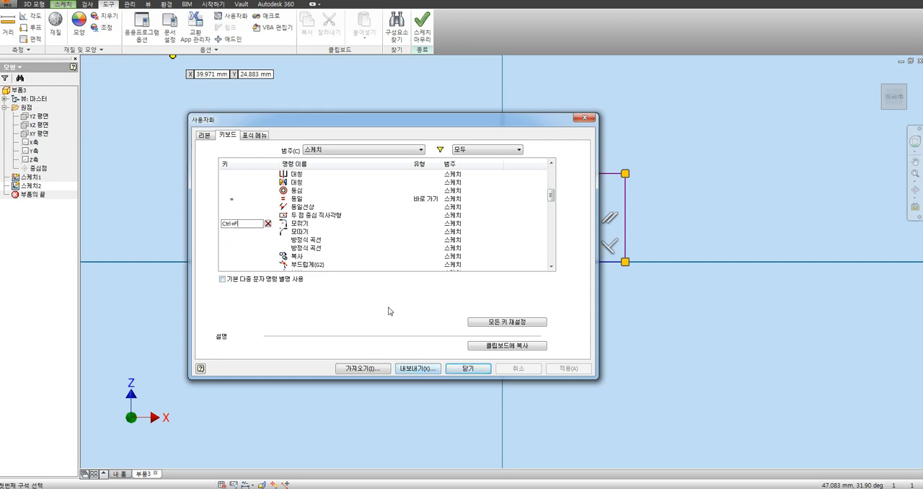
{"action": "left_click", "coordinate": [303, 228]}
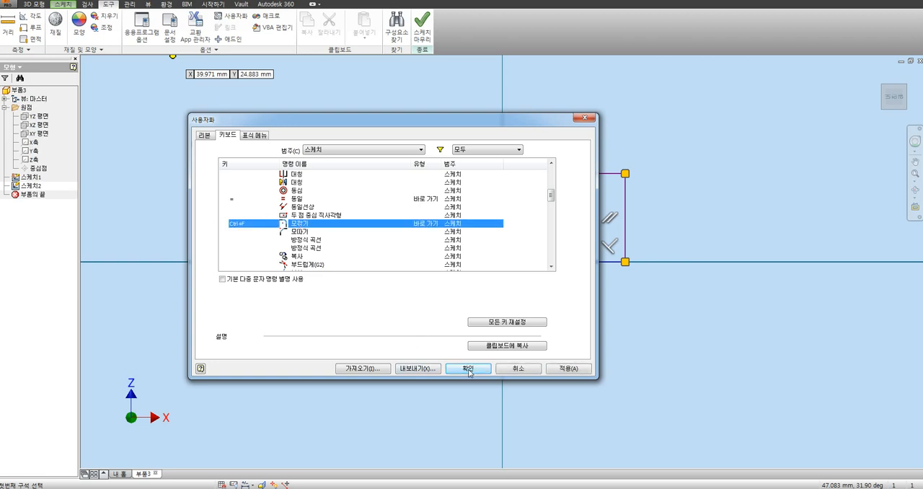
{"action": "left_click", "coordinate": [469, 369]}
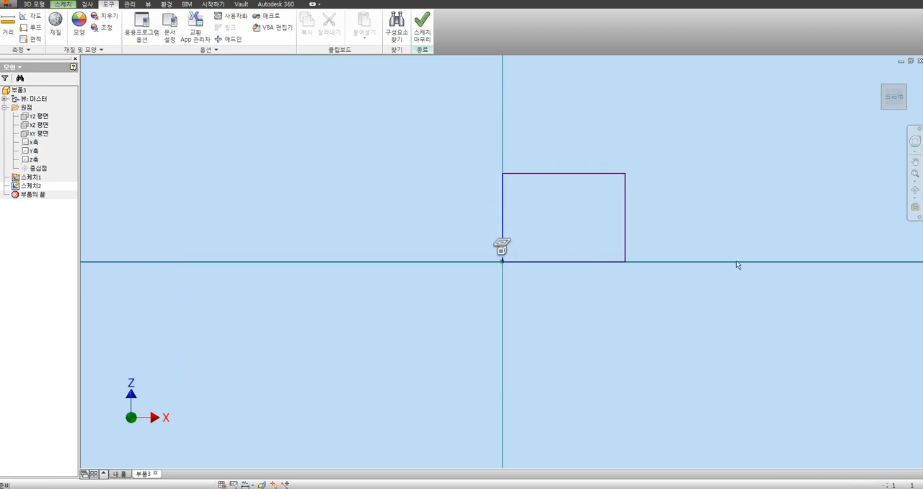
Step: Fillet the rectangle's upper-right corner with a 5 mm radius, starting the command with its custom shortcut
{"action": "key", "text": "ctrl+f"}
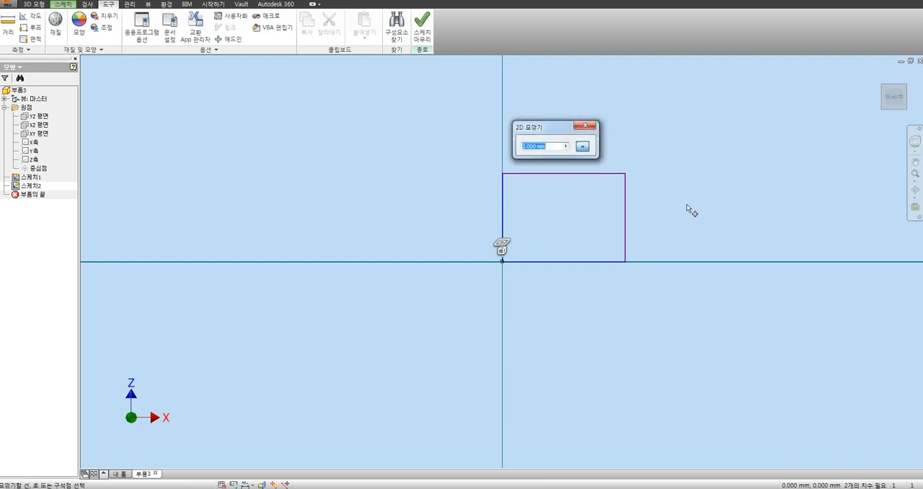
{"action": "key", "text": "Escape"}
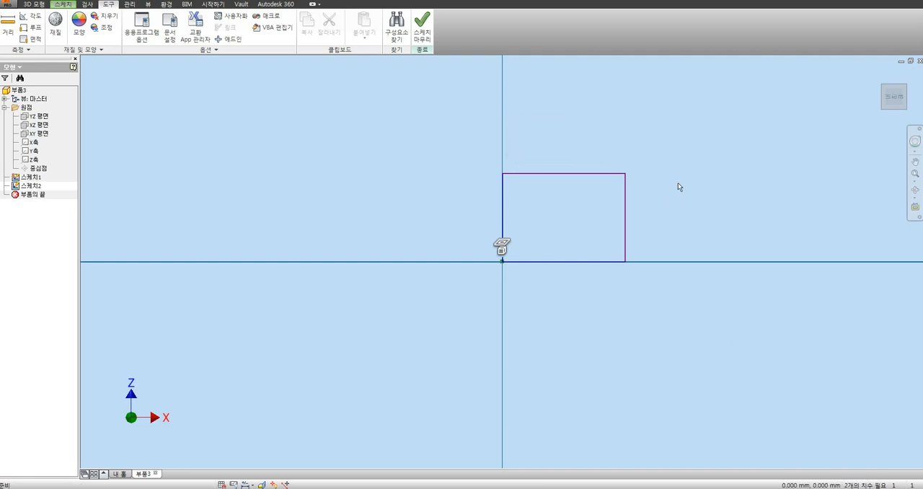
{"action": "key", "text": "ctrl+f"}
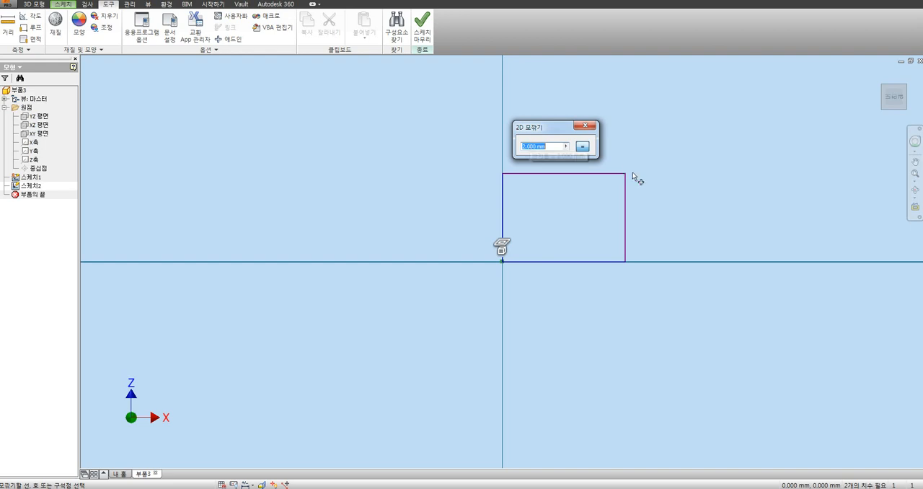
{"action": "type", "text": "5"}
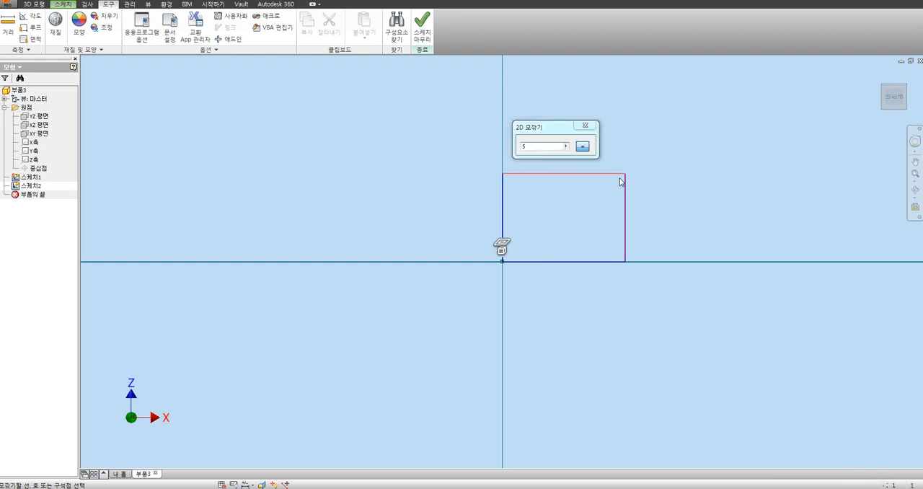
{"action": "left_click", "coordinate": [619, 181]}
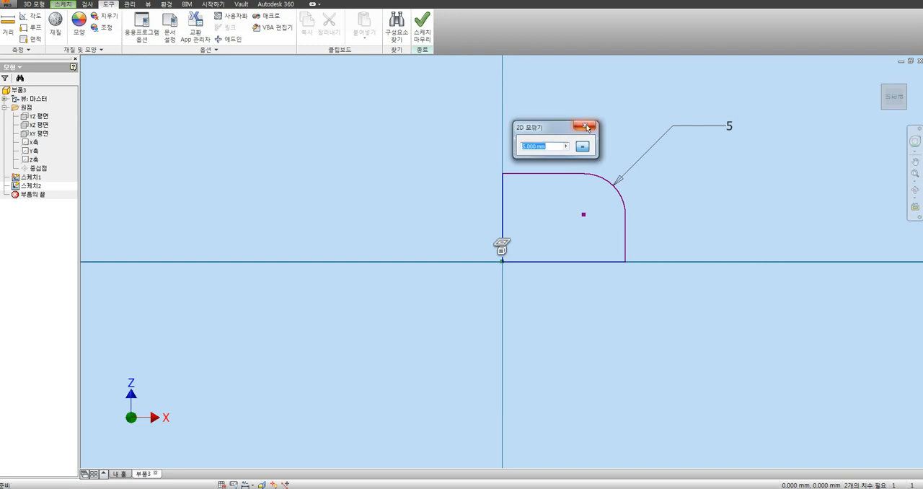
{"action": "left_click", "coordinate": [585, 126]}
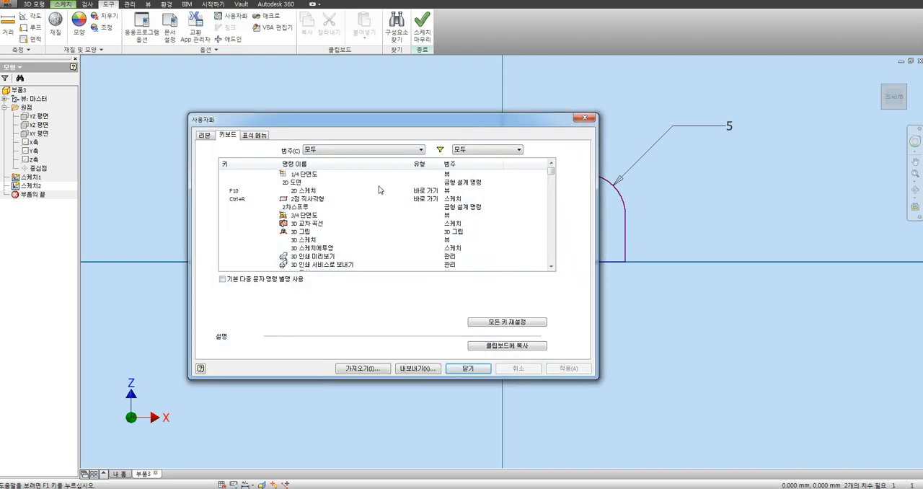
Step: Examine the shortcuts assigned to commands in the 스케치된 피쳐 (sketched feature) category, including 돌출 (extrude) and 로프트 (loft), and close the customization
{"action": "left_click", "coordinate": [338, 150]}
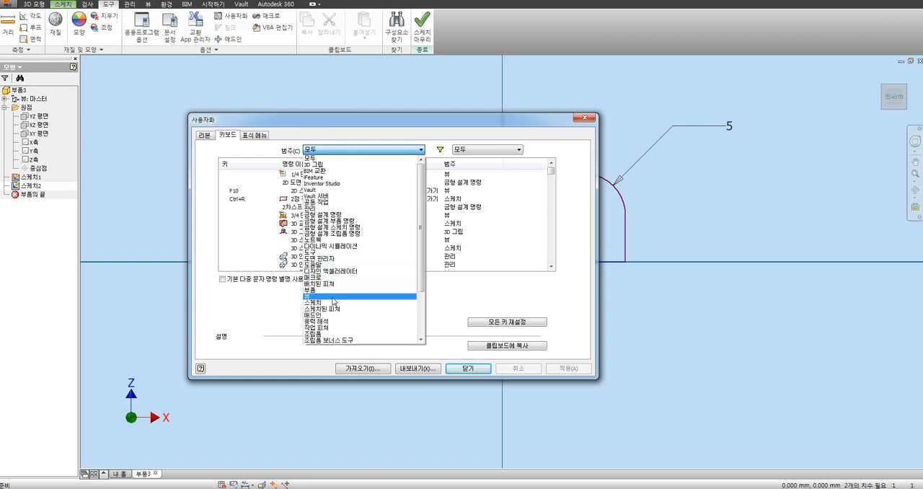
{"action": "scroll", "coordinate": [422, 299], "scroll_direction": "down", "scroll_amount": 2}
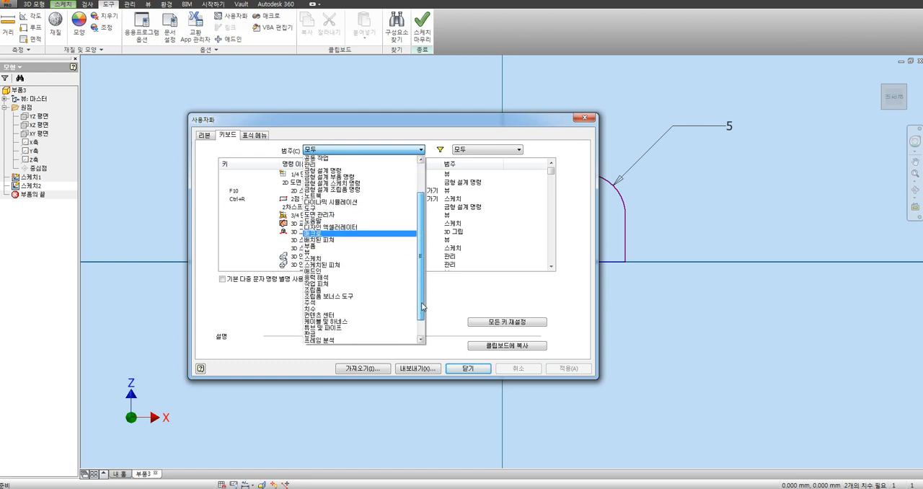
{"action": "left_click_drag", "start_coordinate": [423, 305], "coordinate": [420, 253]}
{"action": "left_click", "coordinate": [402, 151]}
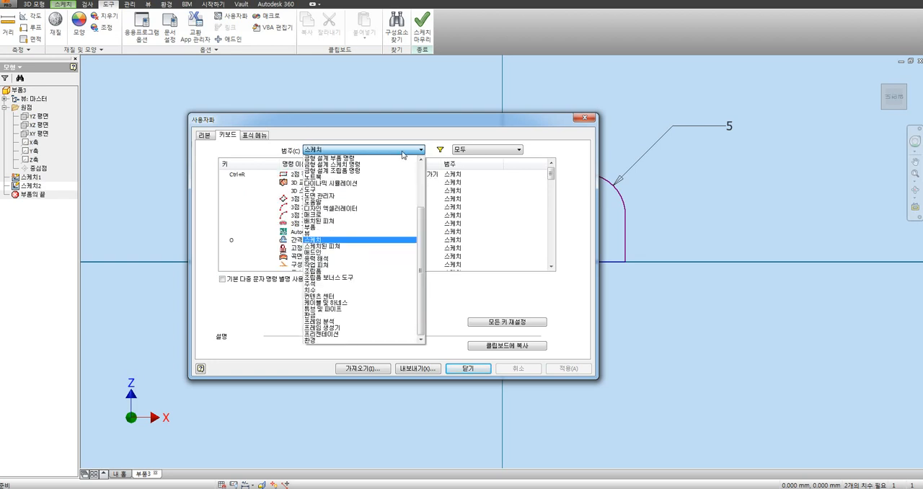
{"action": "left_click", "coordinate": [331, 247]}
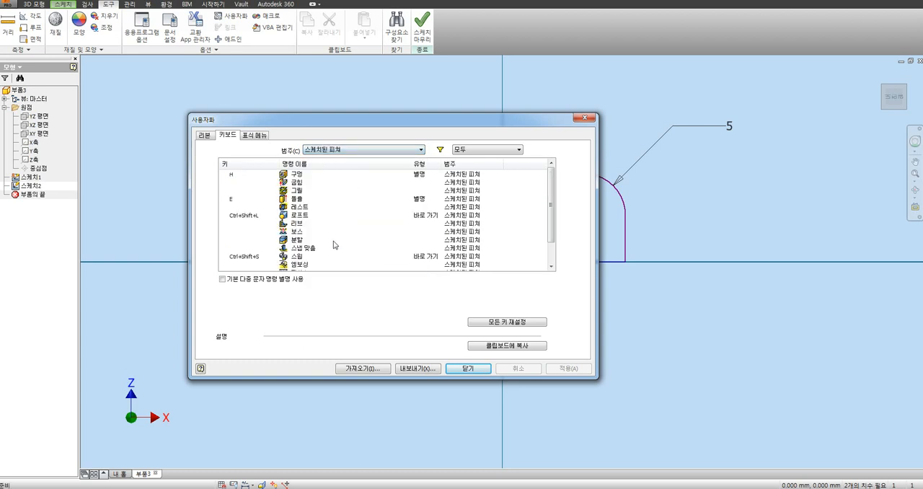
{"action": "left_click", "coordinate": [298, 202]}
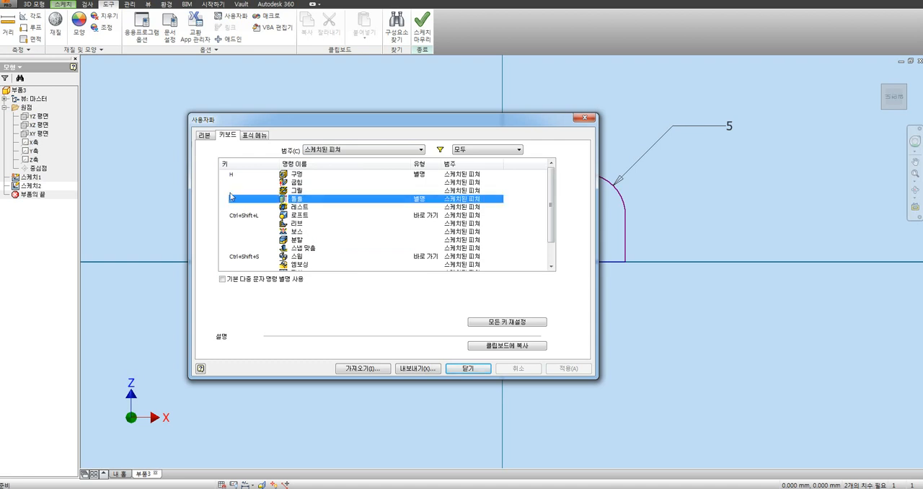
{"action": "left_click", "coordinate": [306, 218]}
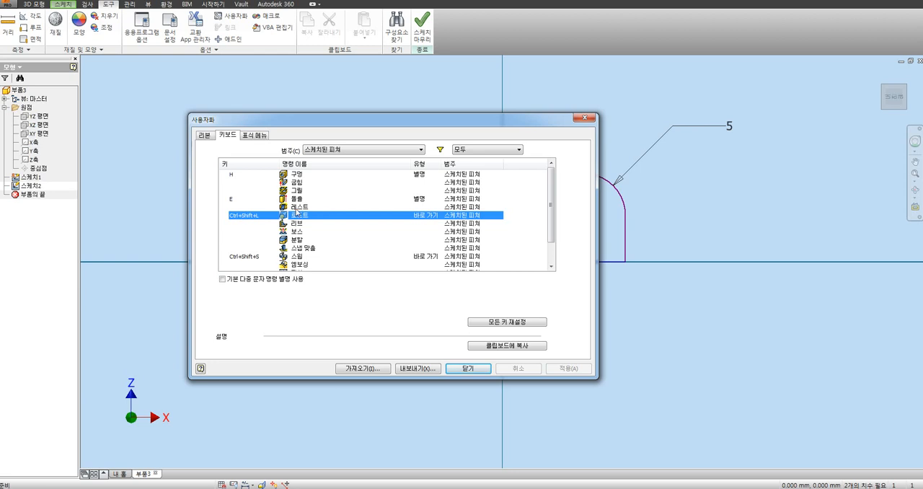
{"action": "left_click", "coordinate": [468, 368]}
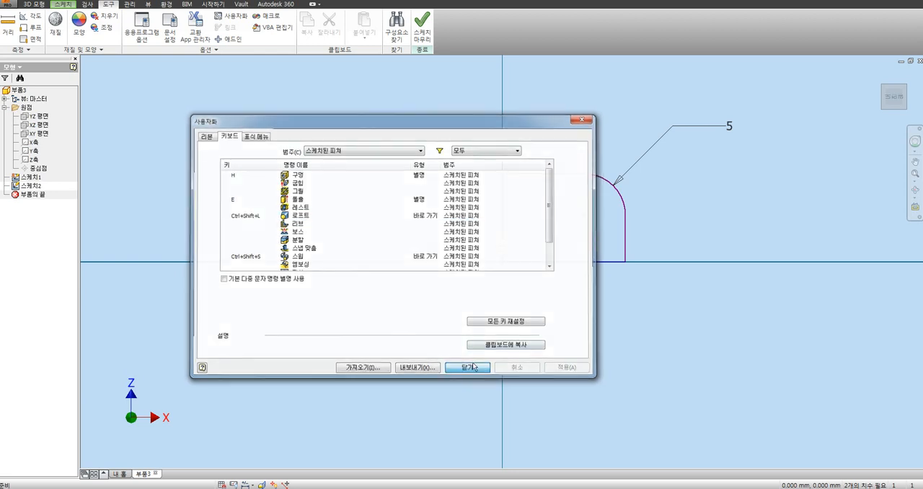
Step: Delete the whole filleted rectangle together with its radius dimension and finish the sketch
{"action": "middle_click_drag", "start_coordinate": [716, 163], "coordinate": [539, 225]}
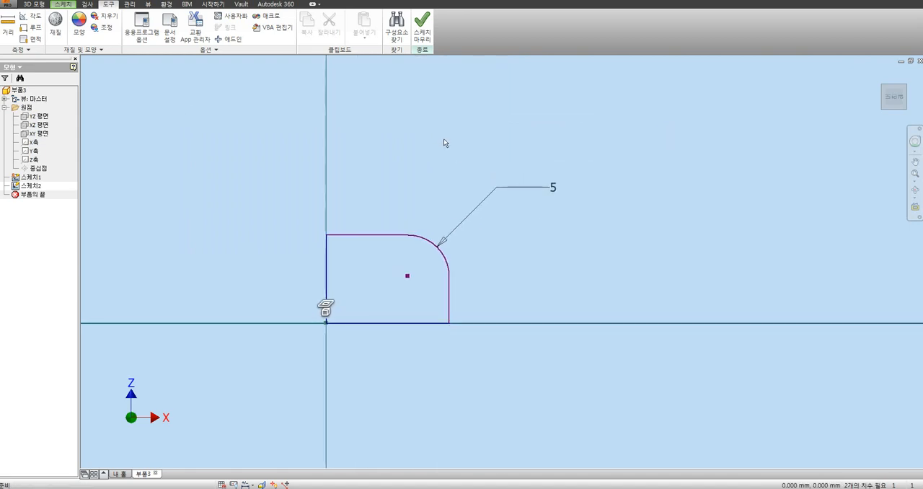
{"action": "mouse_move", "coordinate": [257, 182]}
{"action": "left_mouse_down"}
{"action": "mouse_move", "coordinate": [497, 324]}
{"action": "mouse_move", "coordinate": [628, 374]}
{"action": "left_mouse_up"}
{"action": "key", "text": "Delete"}
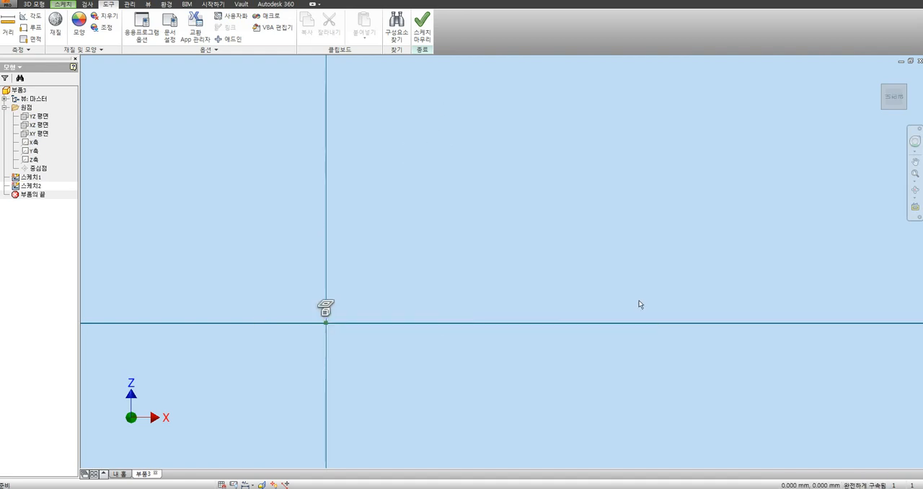
{"action": "left_click", "coordinate": [422, 29]}
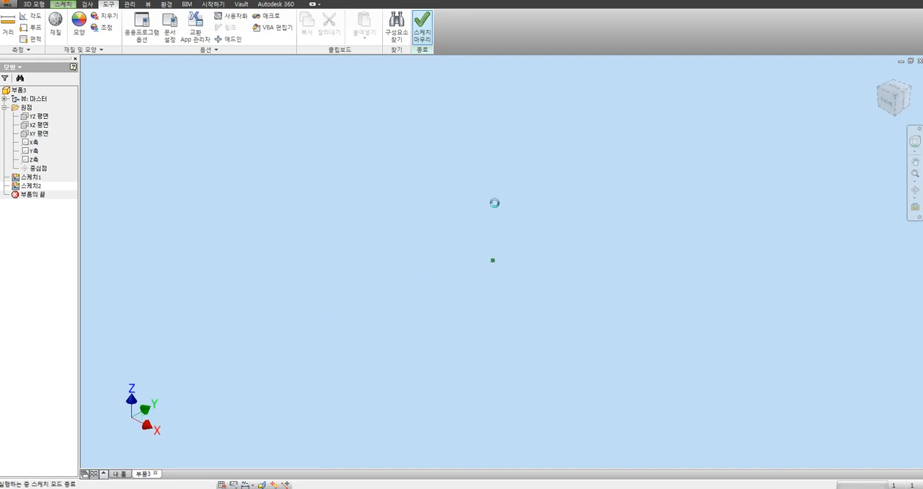
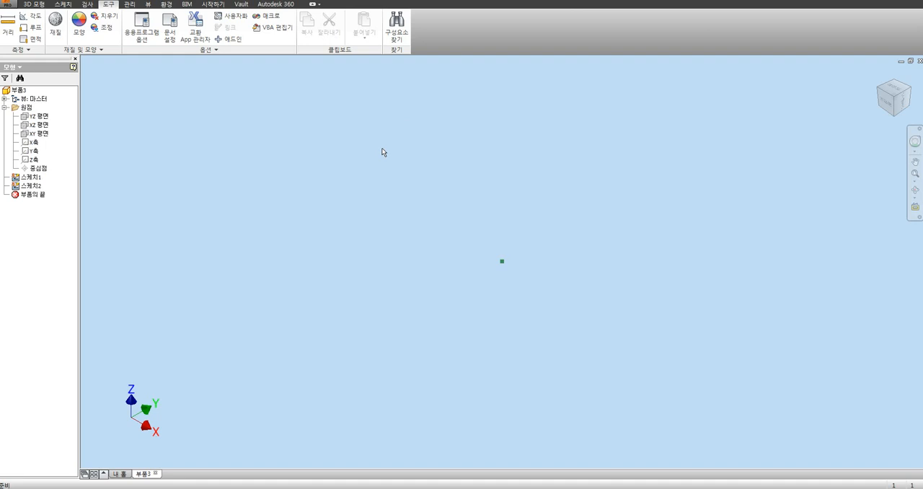
Step: Save a copy of the current part as a template named 내파트공간 in the Templates folder
{"action": "left_click", "coordinate": [8, 5]}
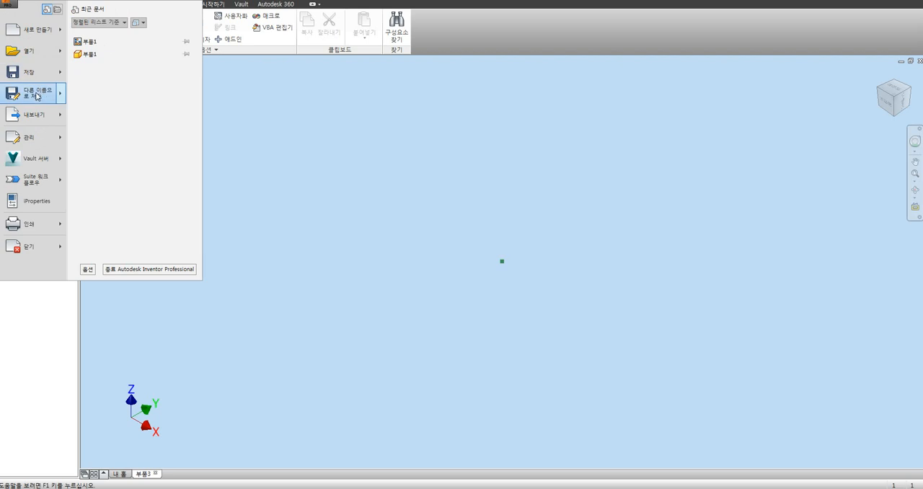
{"action": "mouse_move", "coordinate": [63, 96]}
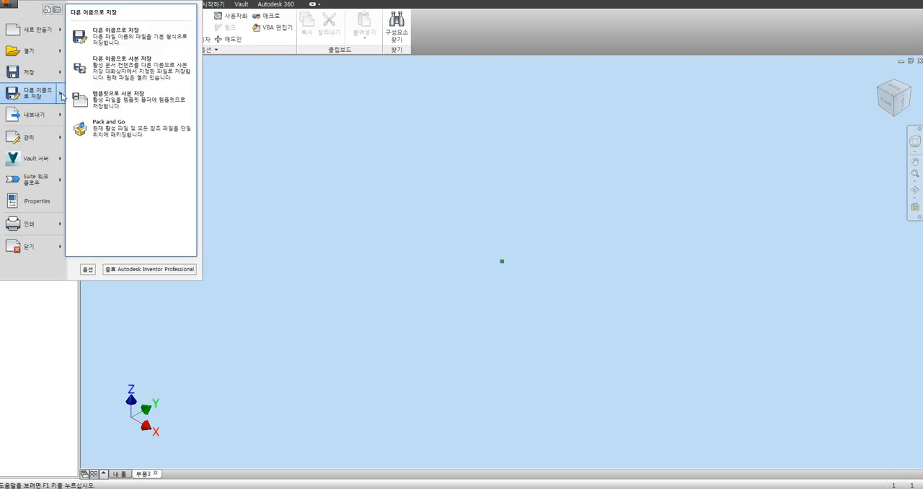
{"action": "left_click", "coordinate": [138, 107]}
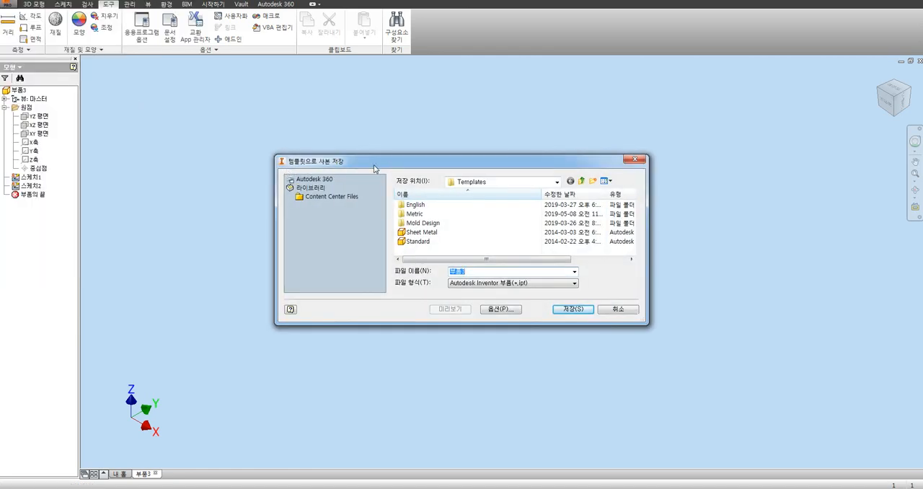
{"action": "left_click_drag", "start_coordinate": [363, 163], "coordinate": [279, 154]}
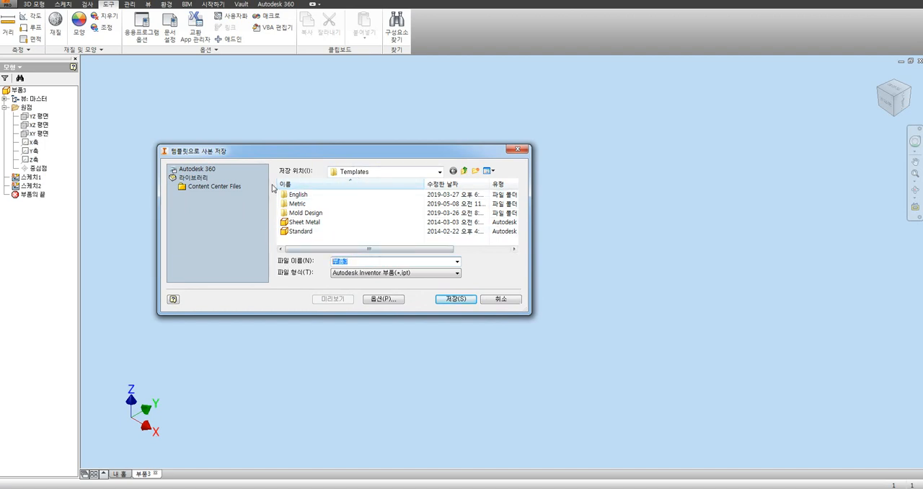
{"action": "type", "text": "내파트공"}
{"action": "left_click", "coordinate": [451, 300]}
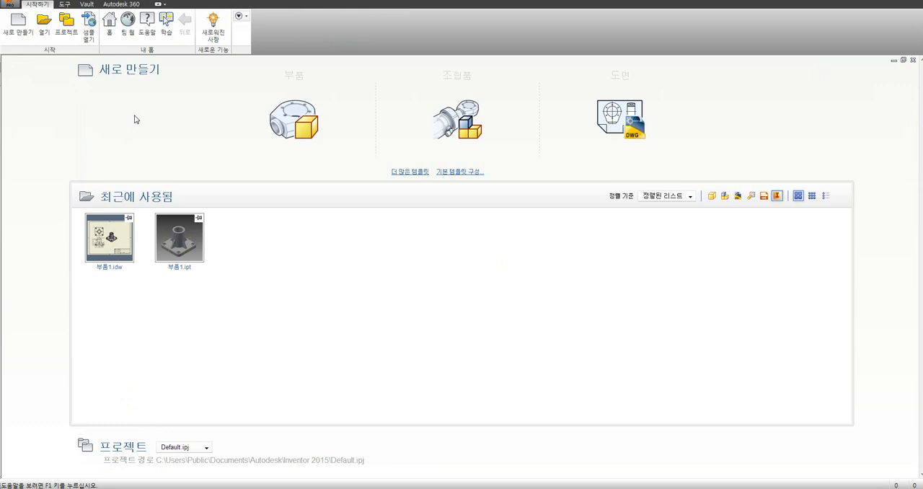
Step: Create a new part from the custom 내파트공간.ipt template in the root Templates folder
{"action": "left_click", "coordinate": [19, 32]}
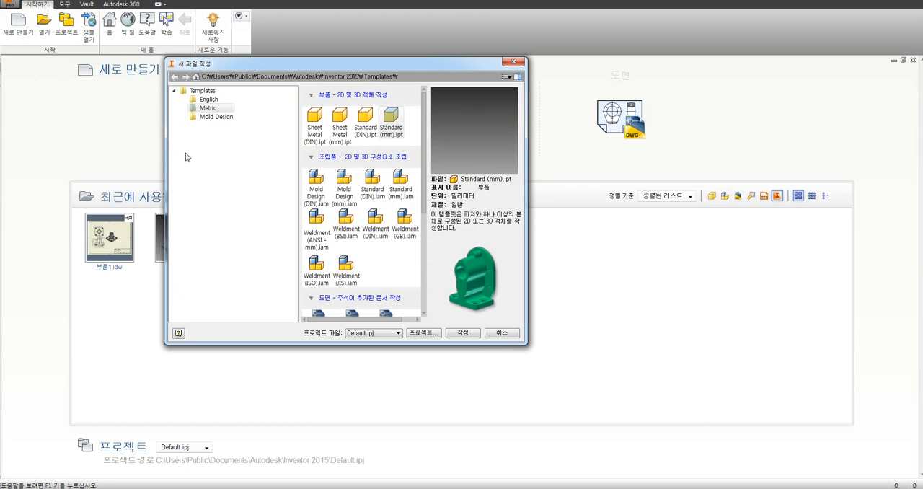
{"action": "left_click", "coordinate": [208, 109]}
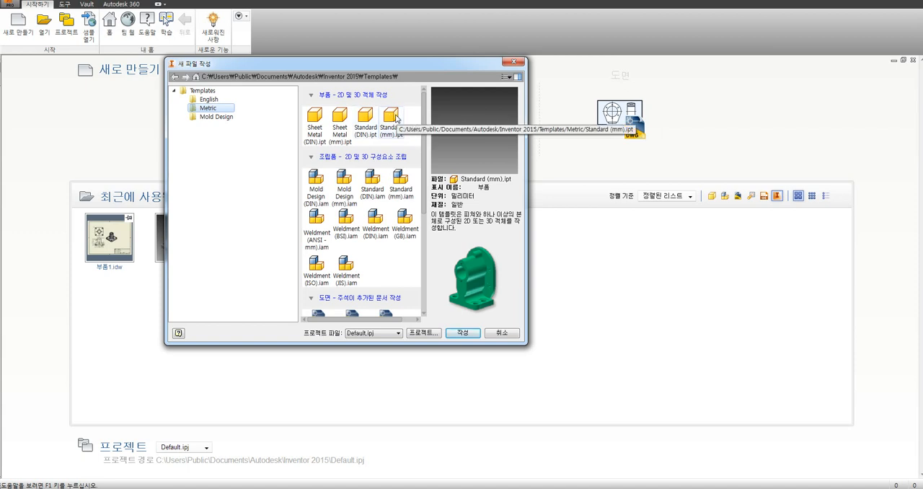
{"action": "left_click", "coordinate": [205, 91]}
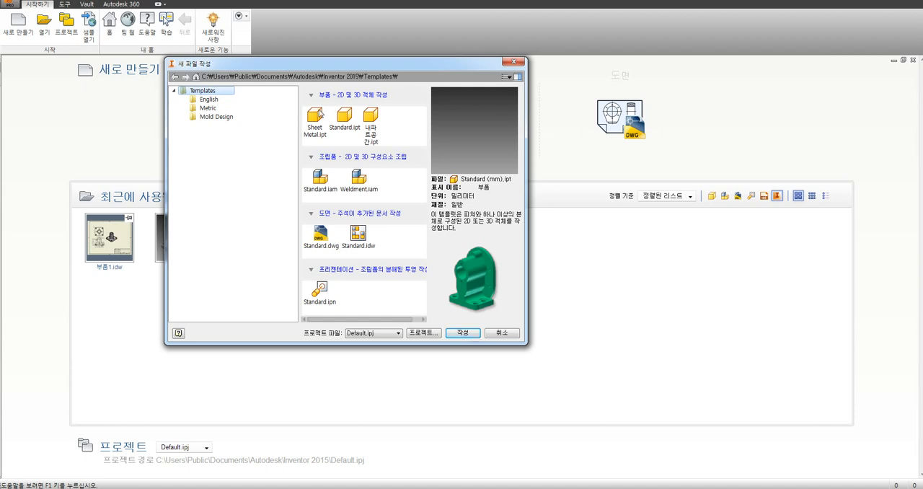
{"action": "left_click", "coordinate": [372, 122]}
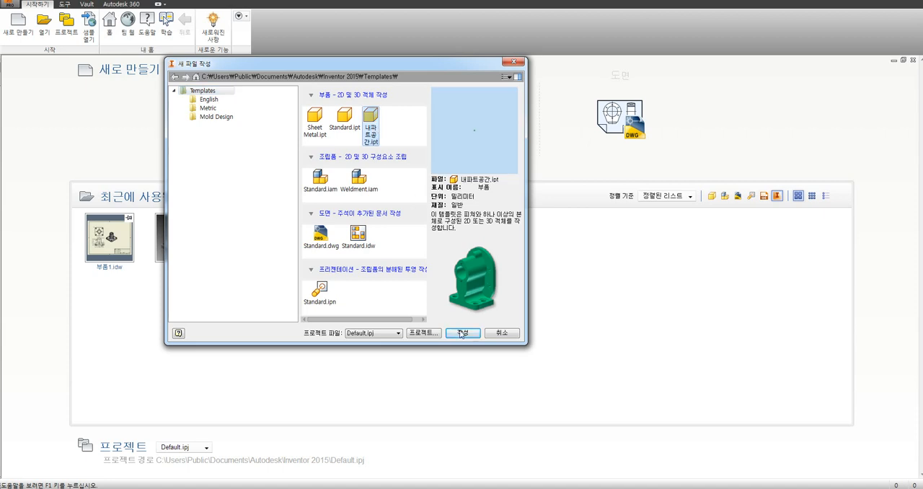
{"action": "double_click", "coordinate": [372, 119]}
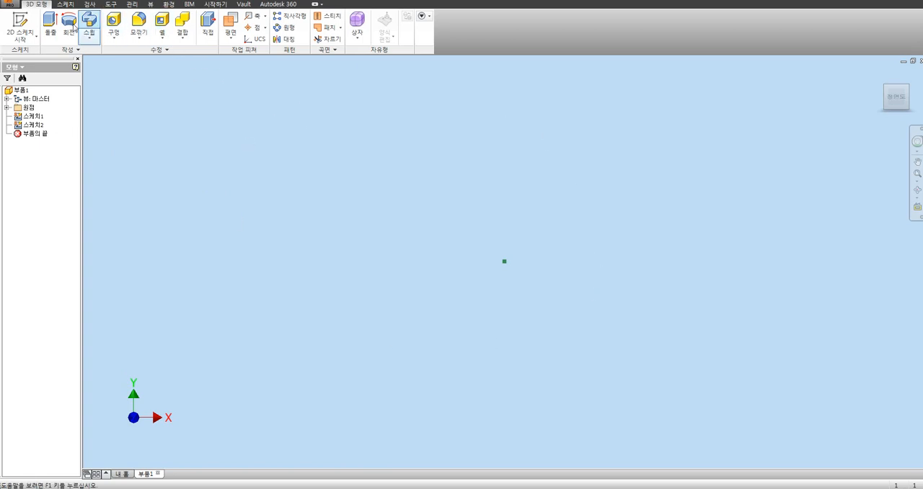
Step: Expand the new part's origin folder and start a 2D sketch on the XZ plane from the isometric view
{"action": "left_click", "coordinate": [6, 108]}
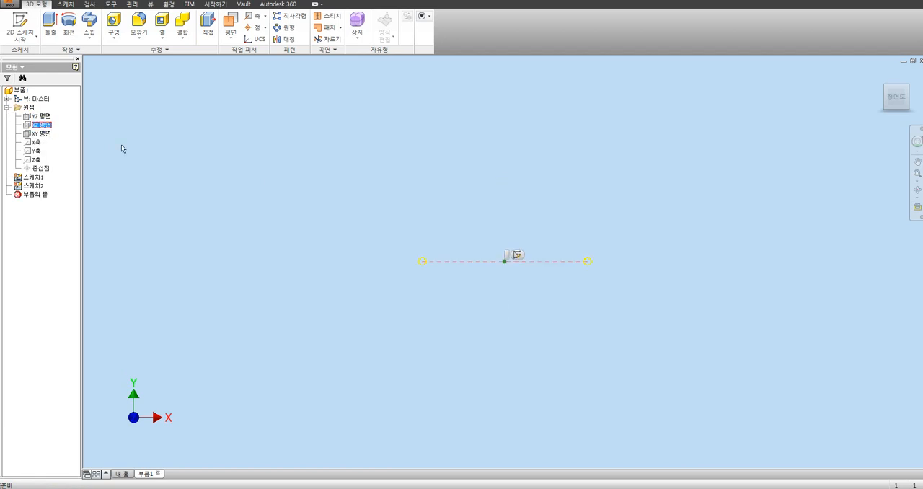
{"action": "key", "text": "F6"}
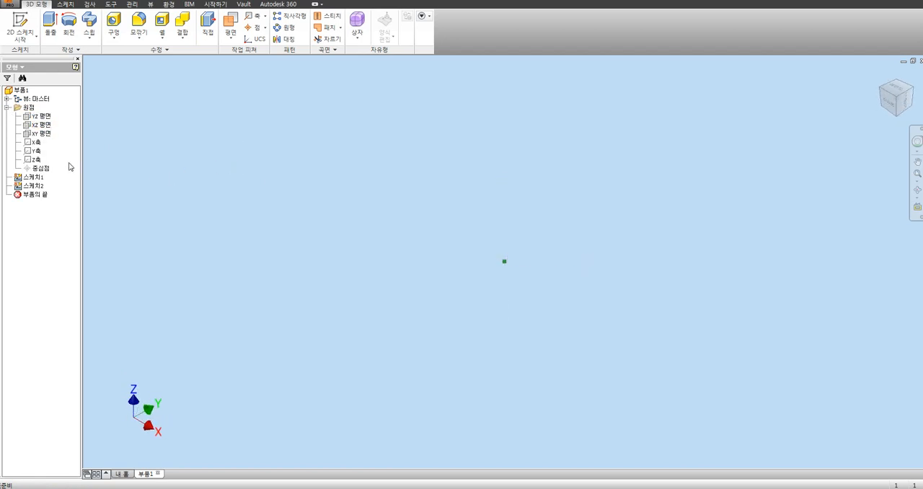
{"action": "left_click", "coordinate": [42, 127]}
{"action": "left_click", "coordinate": [21, 29]}
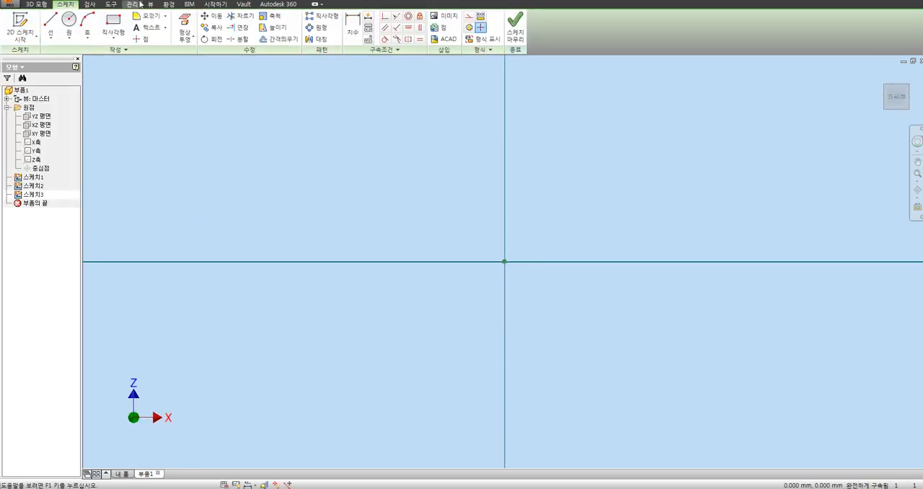
Step: Sketch a two-point rectangle about 15.4 mm wide with its lower-left corner on the origin
{"action": "left_click", "coordinate": [110, 21]}
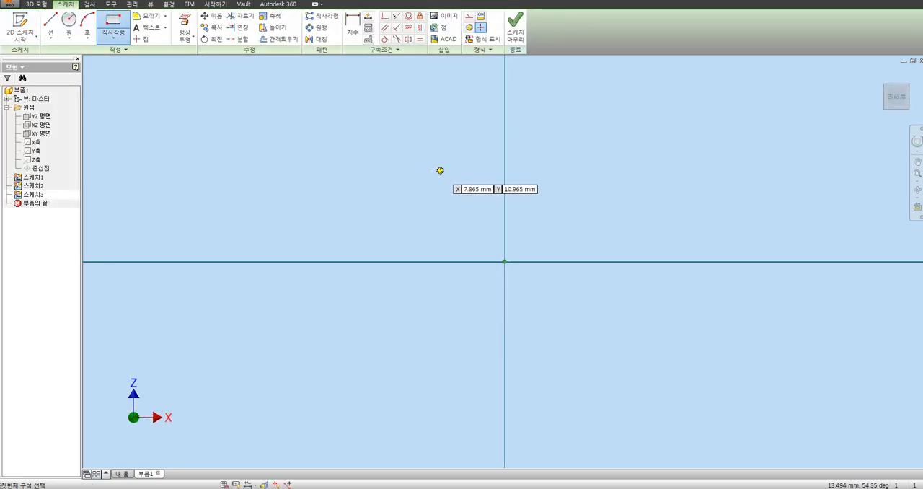
{"action": "key", "text": "Escape"}
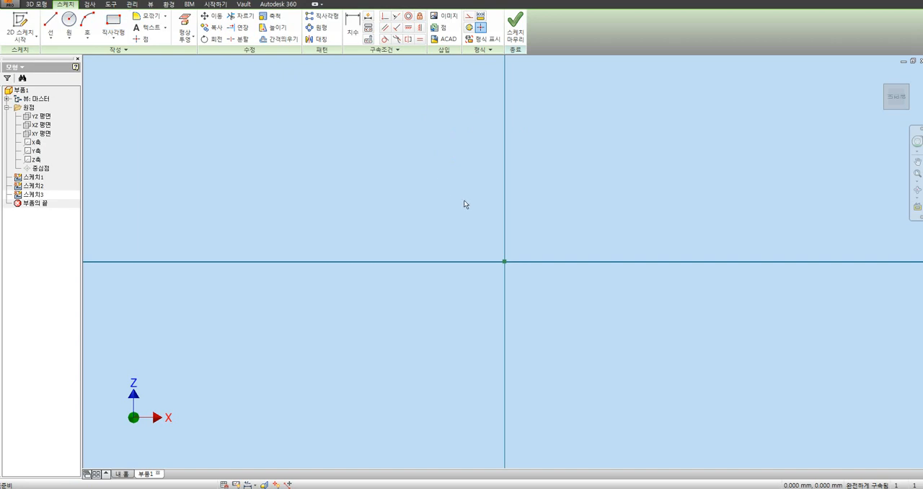
{"action": "key", "text": "Return"}
{"action": "left_click", "coordinate": [504, 261]}
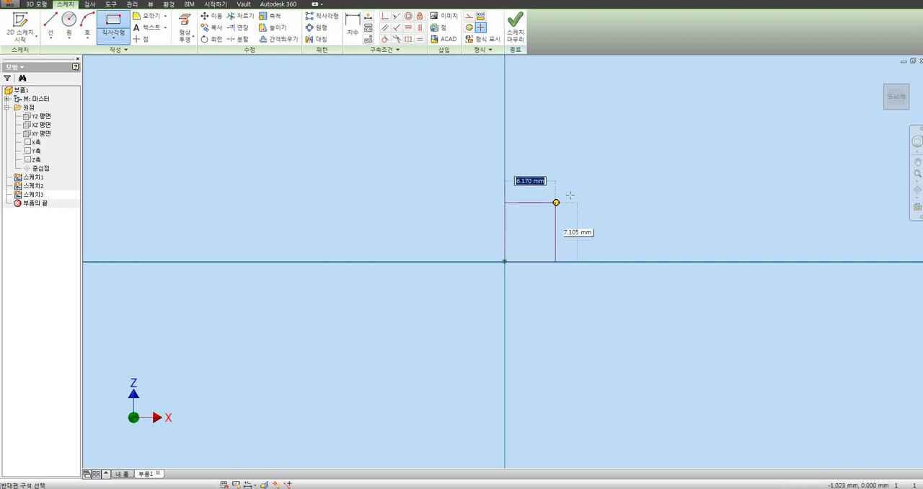
{"action": "left_click", "coordinate": [632, 159]}
{"action": "key", "text": "Escape"}
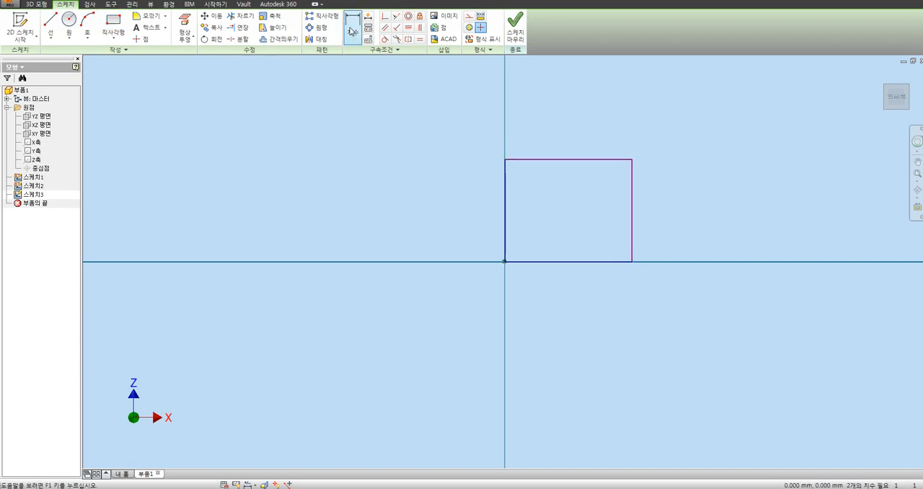
Step: Dimension the rectangle's top edge, placing the dimension above it and keeping the drawn length
{"action": "left_click", "coordinate": [352, 31]}
{"action": "left_click", "coordinate": [552, 159]}
{"action": "left_click", "coordinate": [574, 138]}
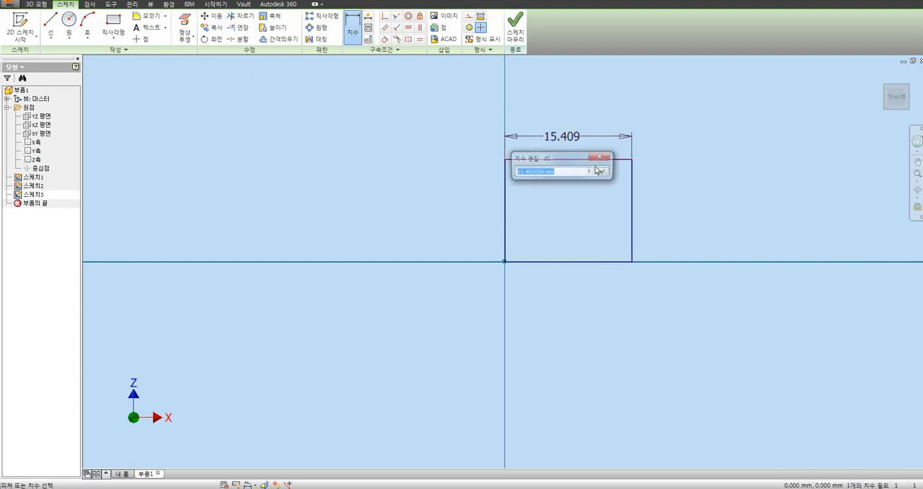
{"action": "left_click", "coordinate": [600, 171]}
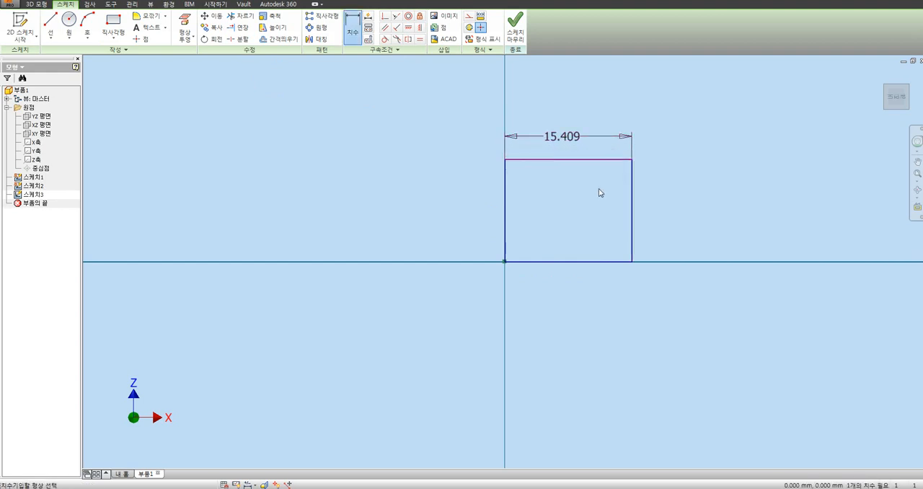
Step: Draw a short horizontal line outward from the middle of the rectangle's right edge
{"action": "left_click", "coordinate": [51, 26]}
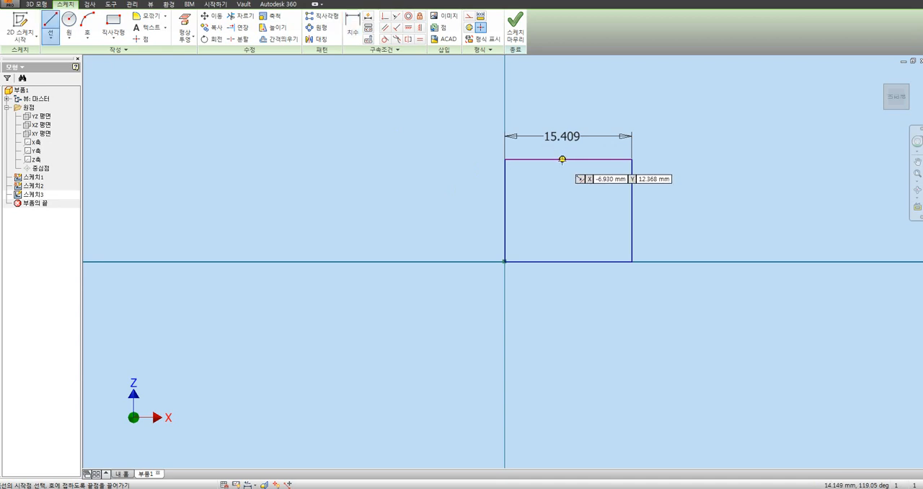
{"action": "left_click", "coordinate": [632, 211]}
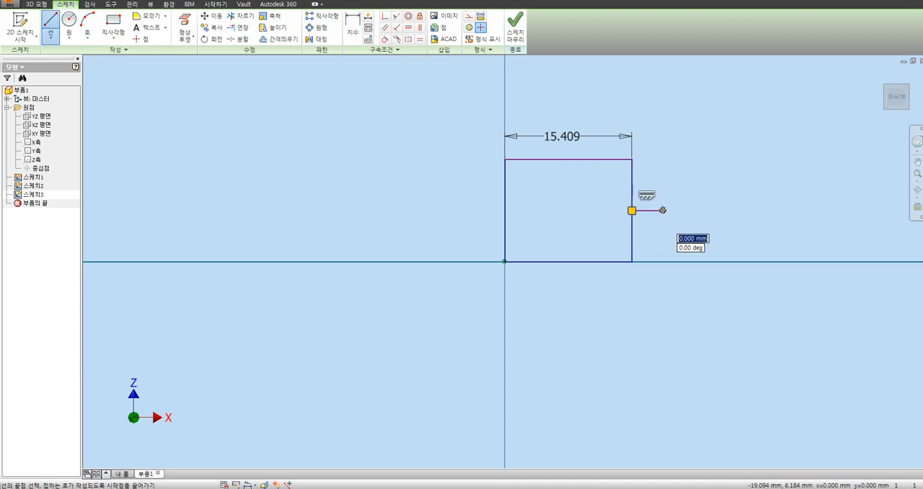
{"action": "left_click", "coordinate": [663, 210]}
{"action": "key", "text": "Escape"}
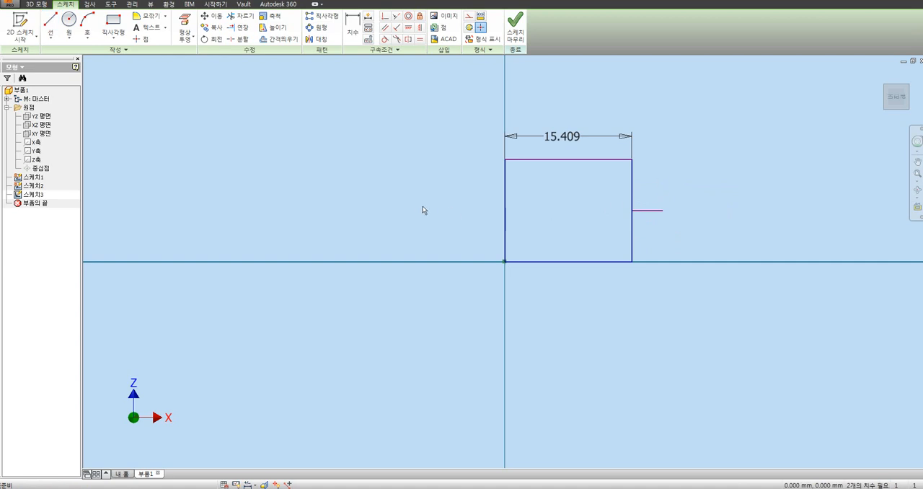
Step: Delete the rectangle, its width dimension and the short line from the sketch
{"action": "left_click_drag", "start_coordinate": [418, 123], "coordinate": [727, 312]}
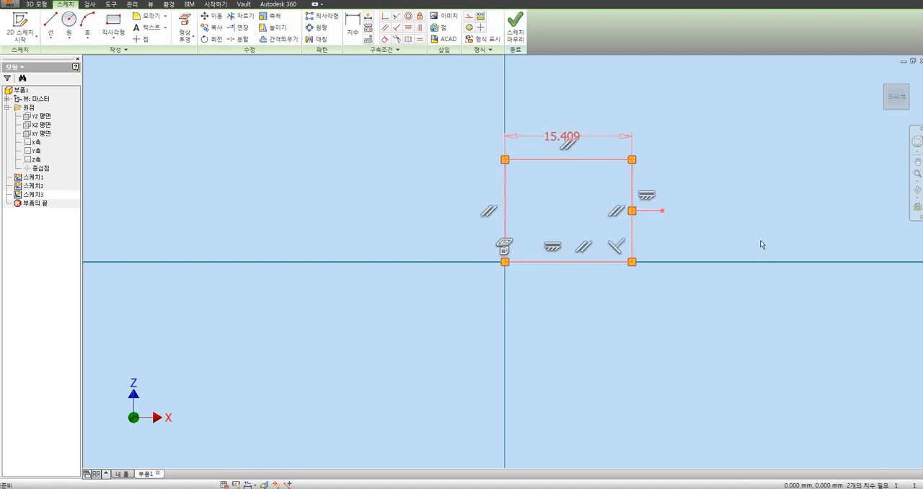
{"action": "key", "text": "Delete"}
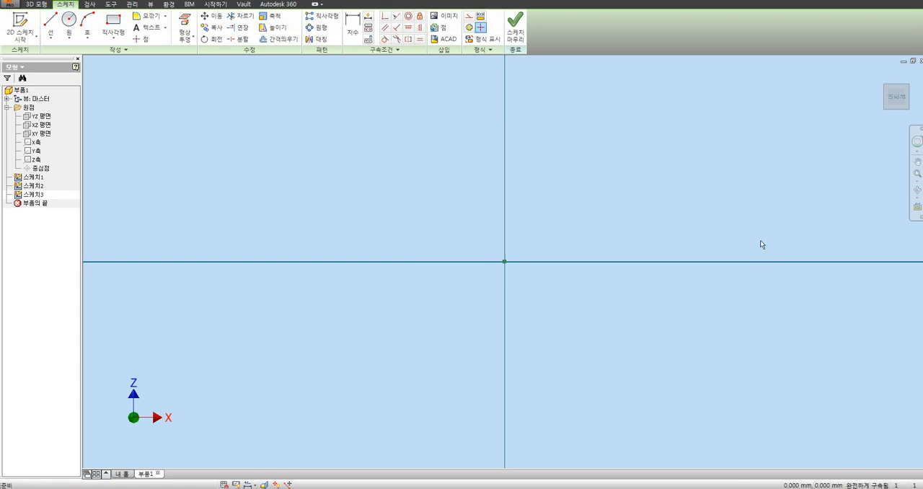